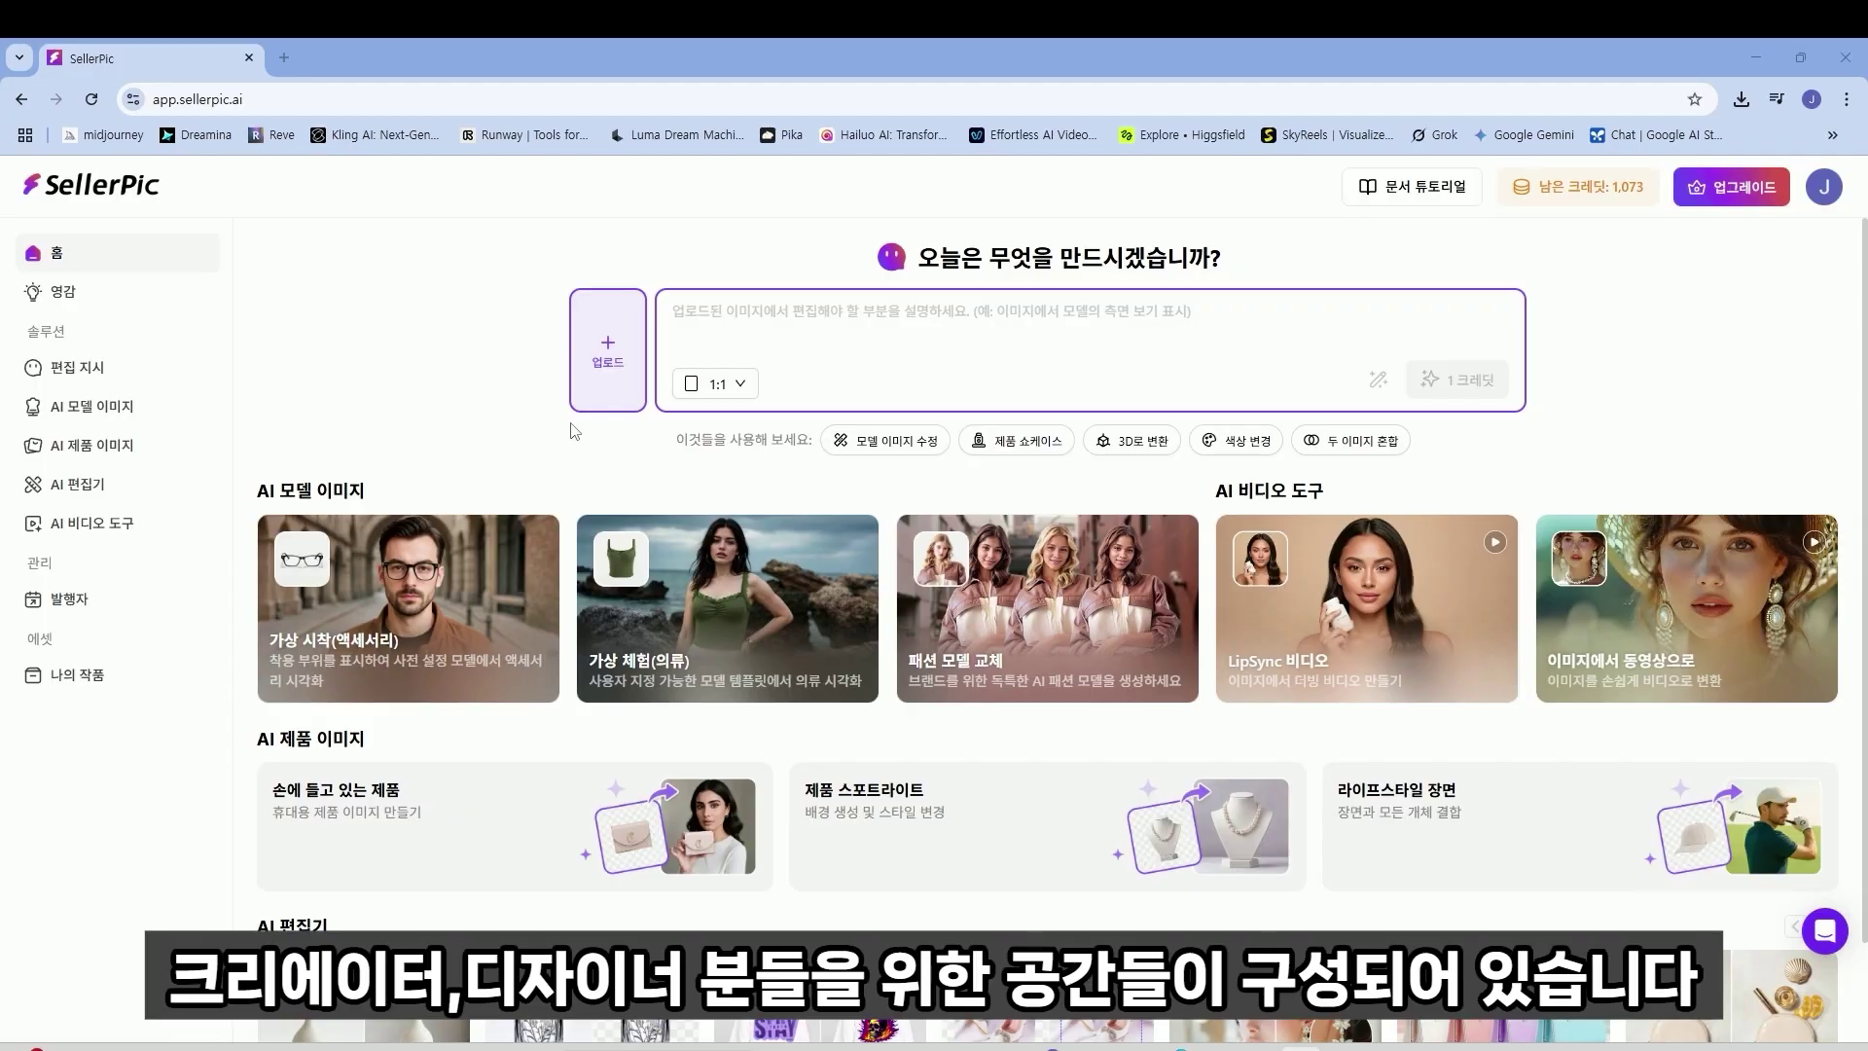
# - Open the clothing virtual try-on tool (가상 체험(의류)), view each garment category and return to tops only (상의만)
pyautogui.scroll(-1, 650, 801)
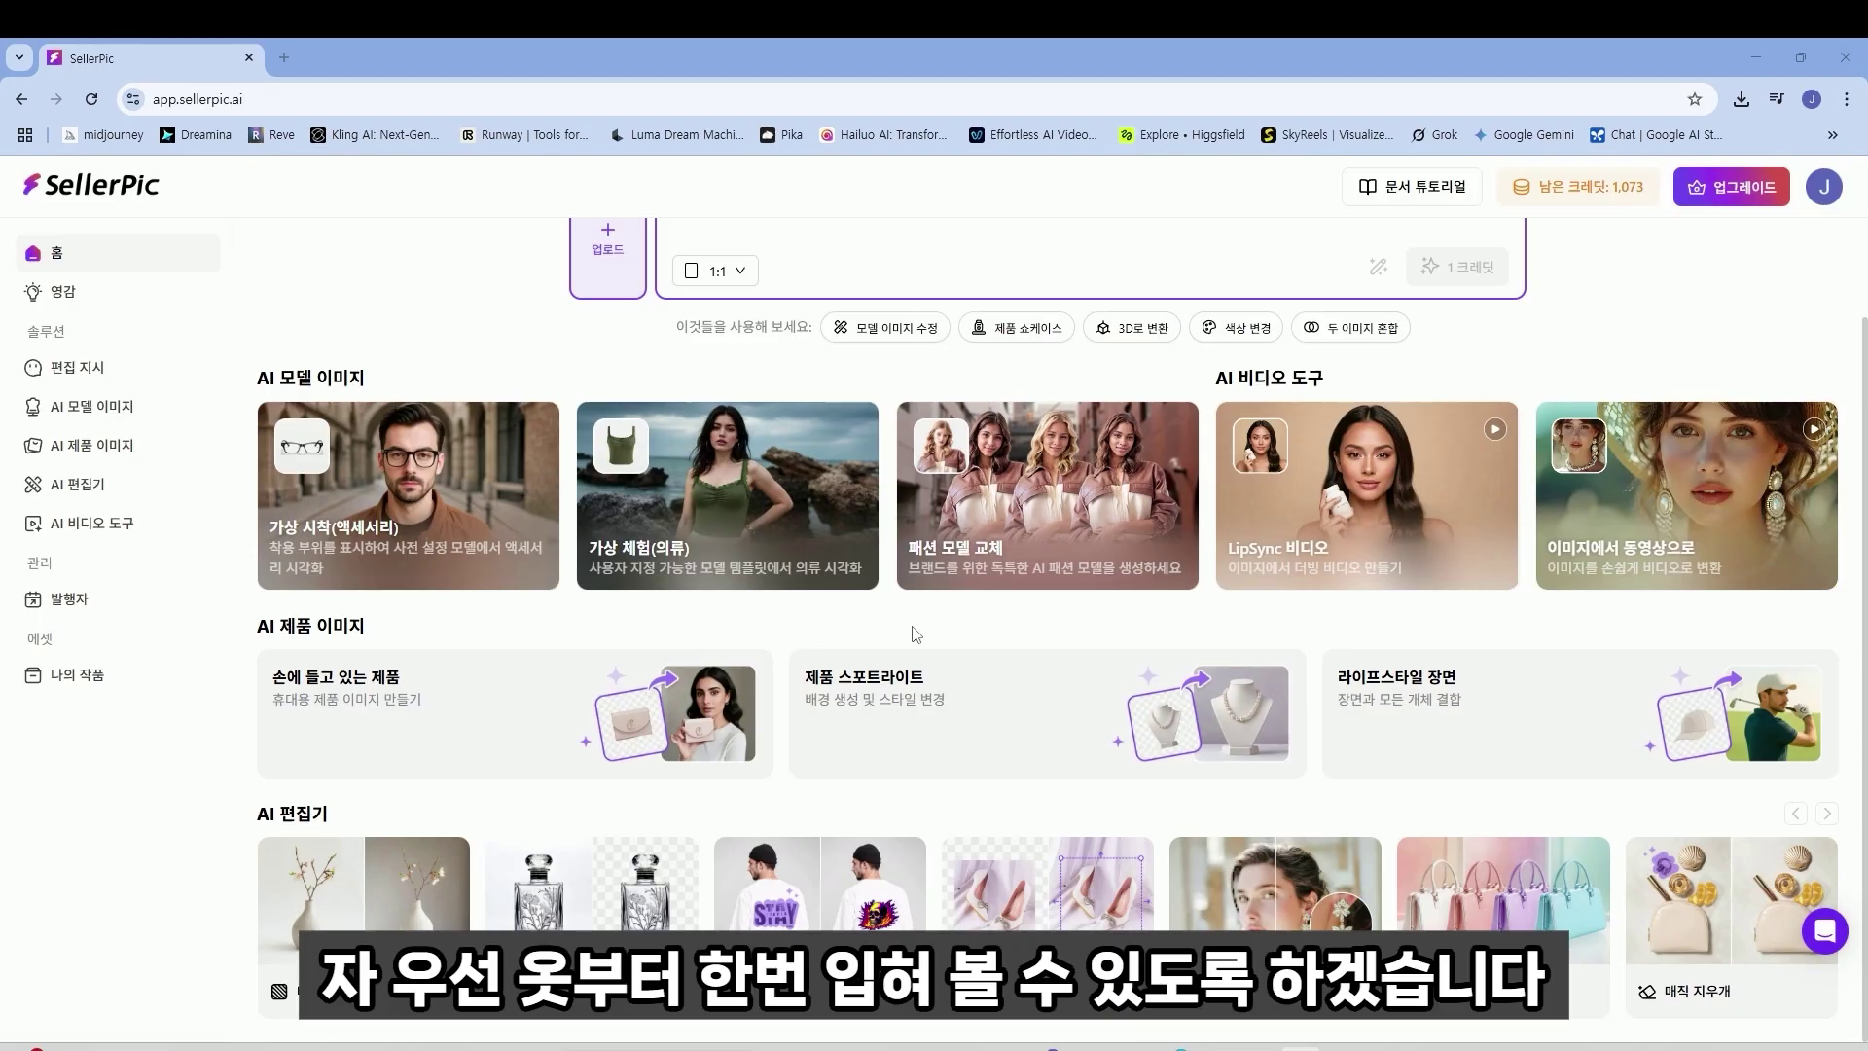
pyautogui.click(749, 506)
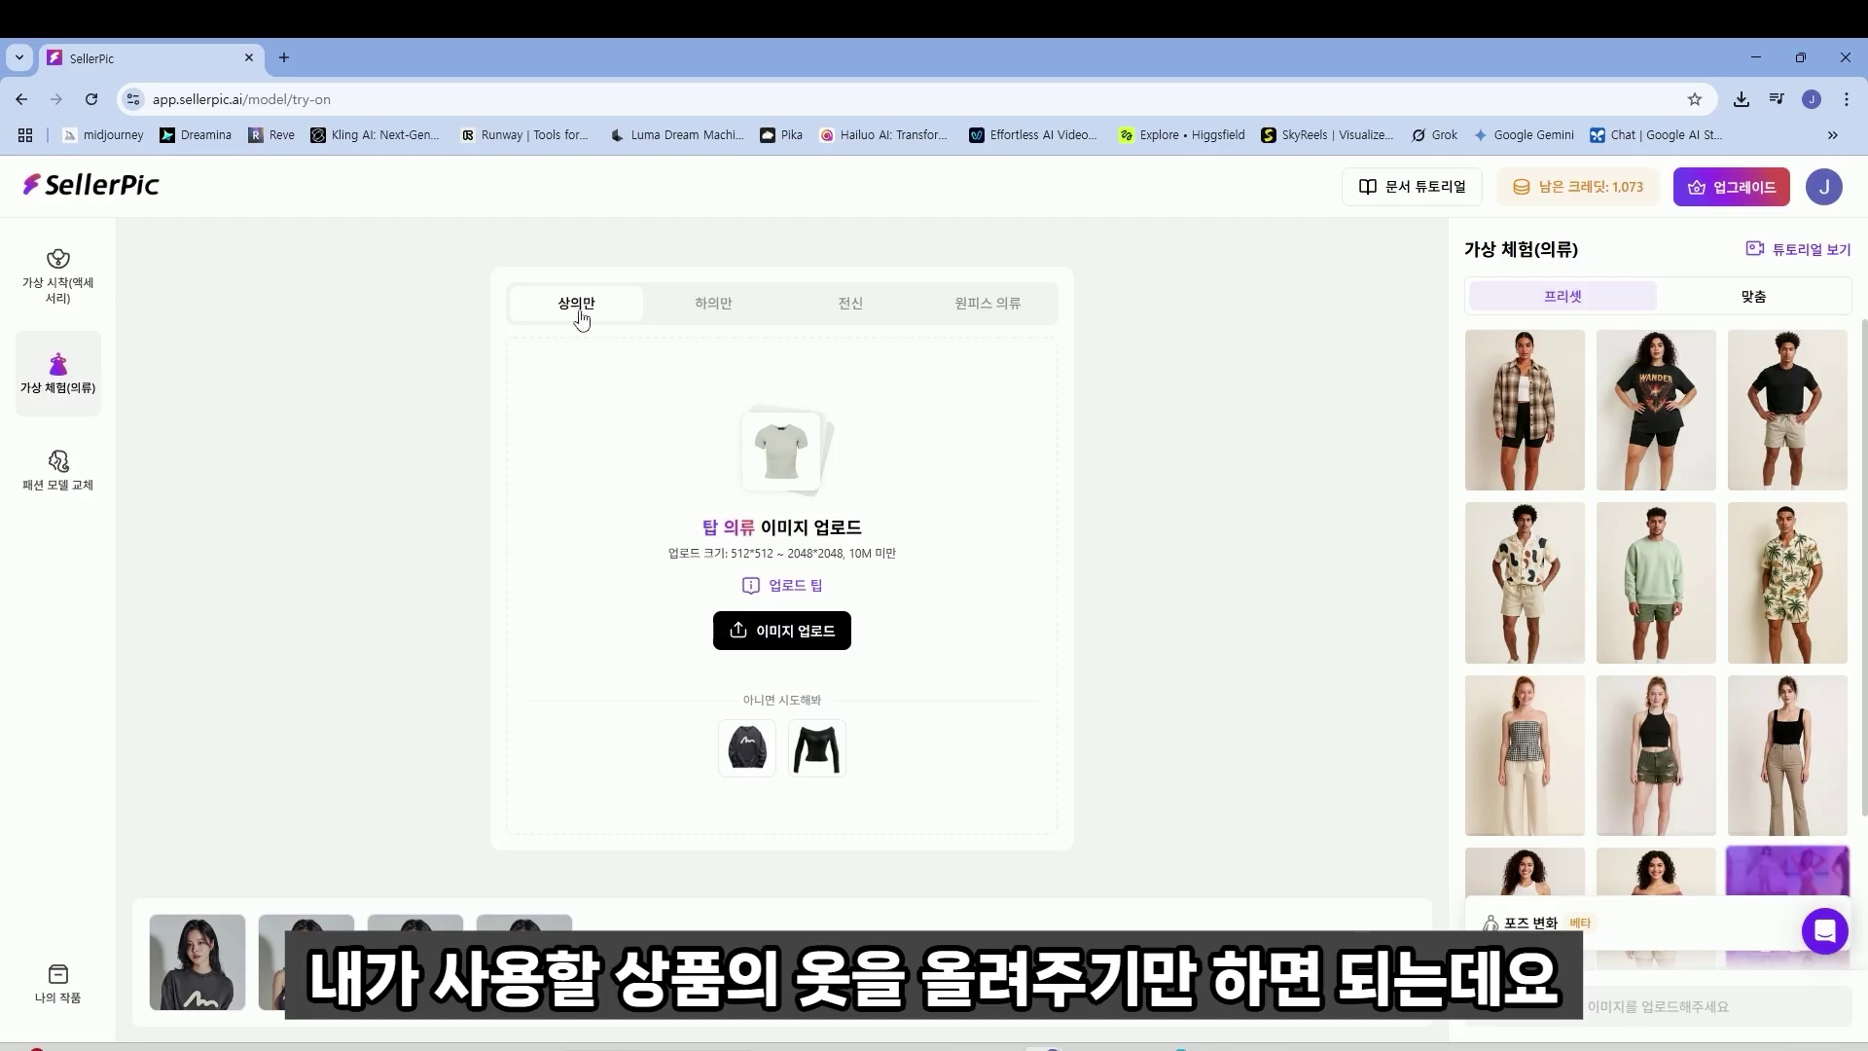
pyautogui.click(713, 309)
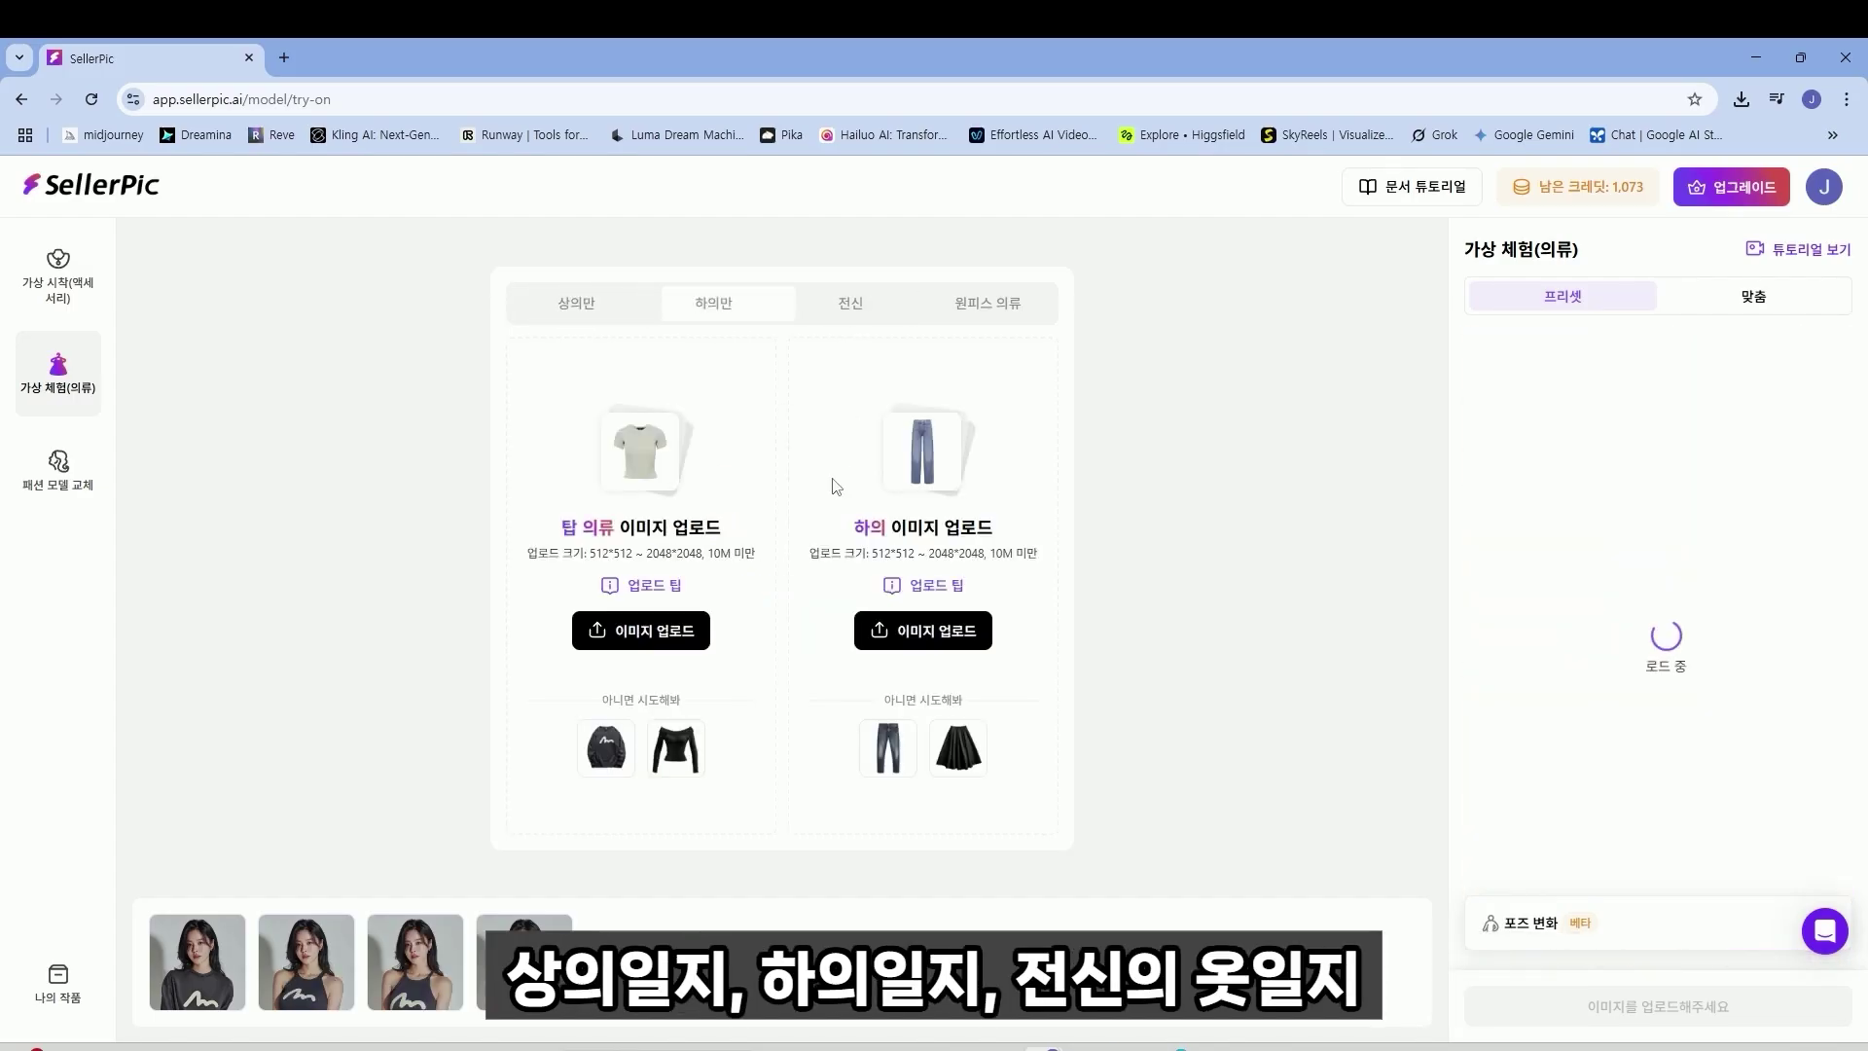
pyautogui.click(850, 303)
pyautogui.click(984, 303)
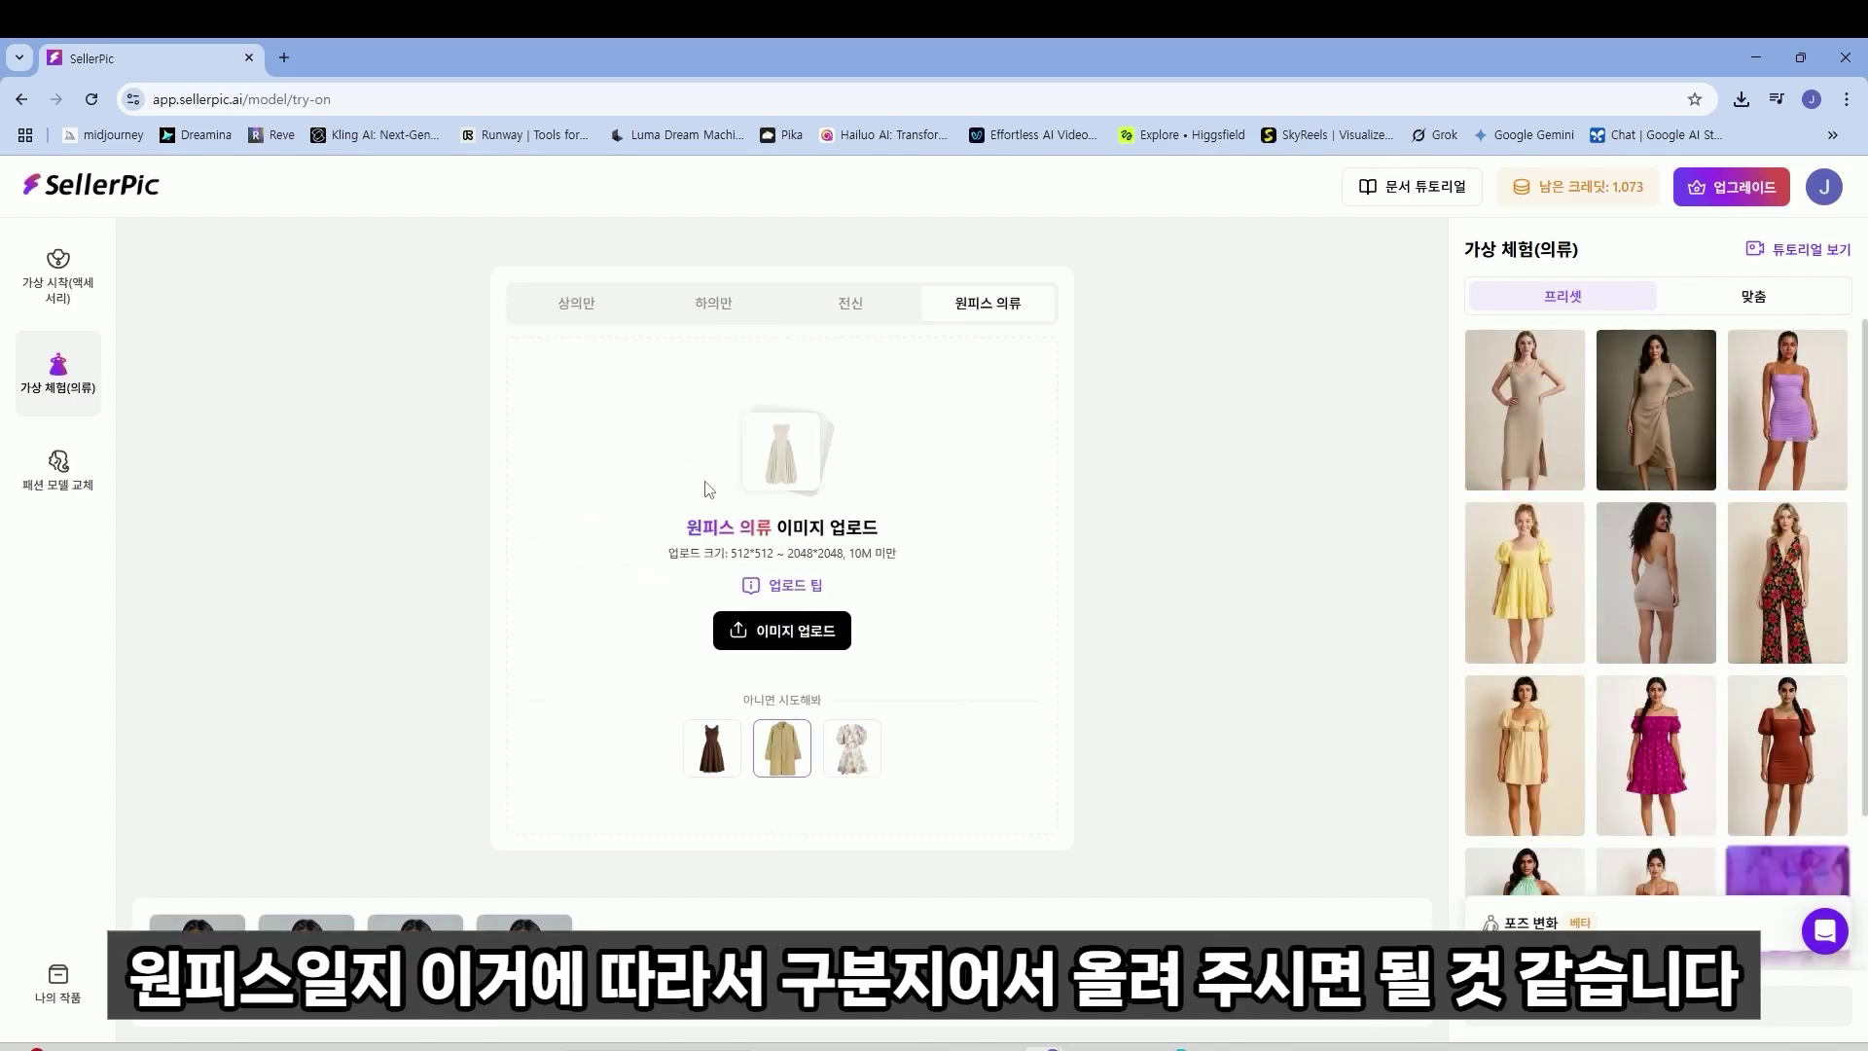
pyautogui.click(613, 317)
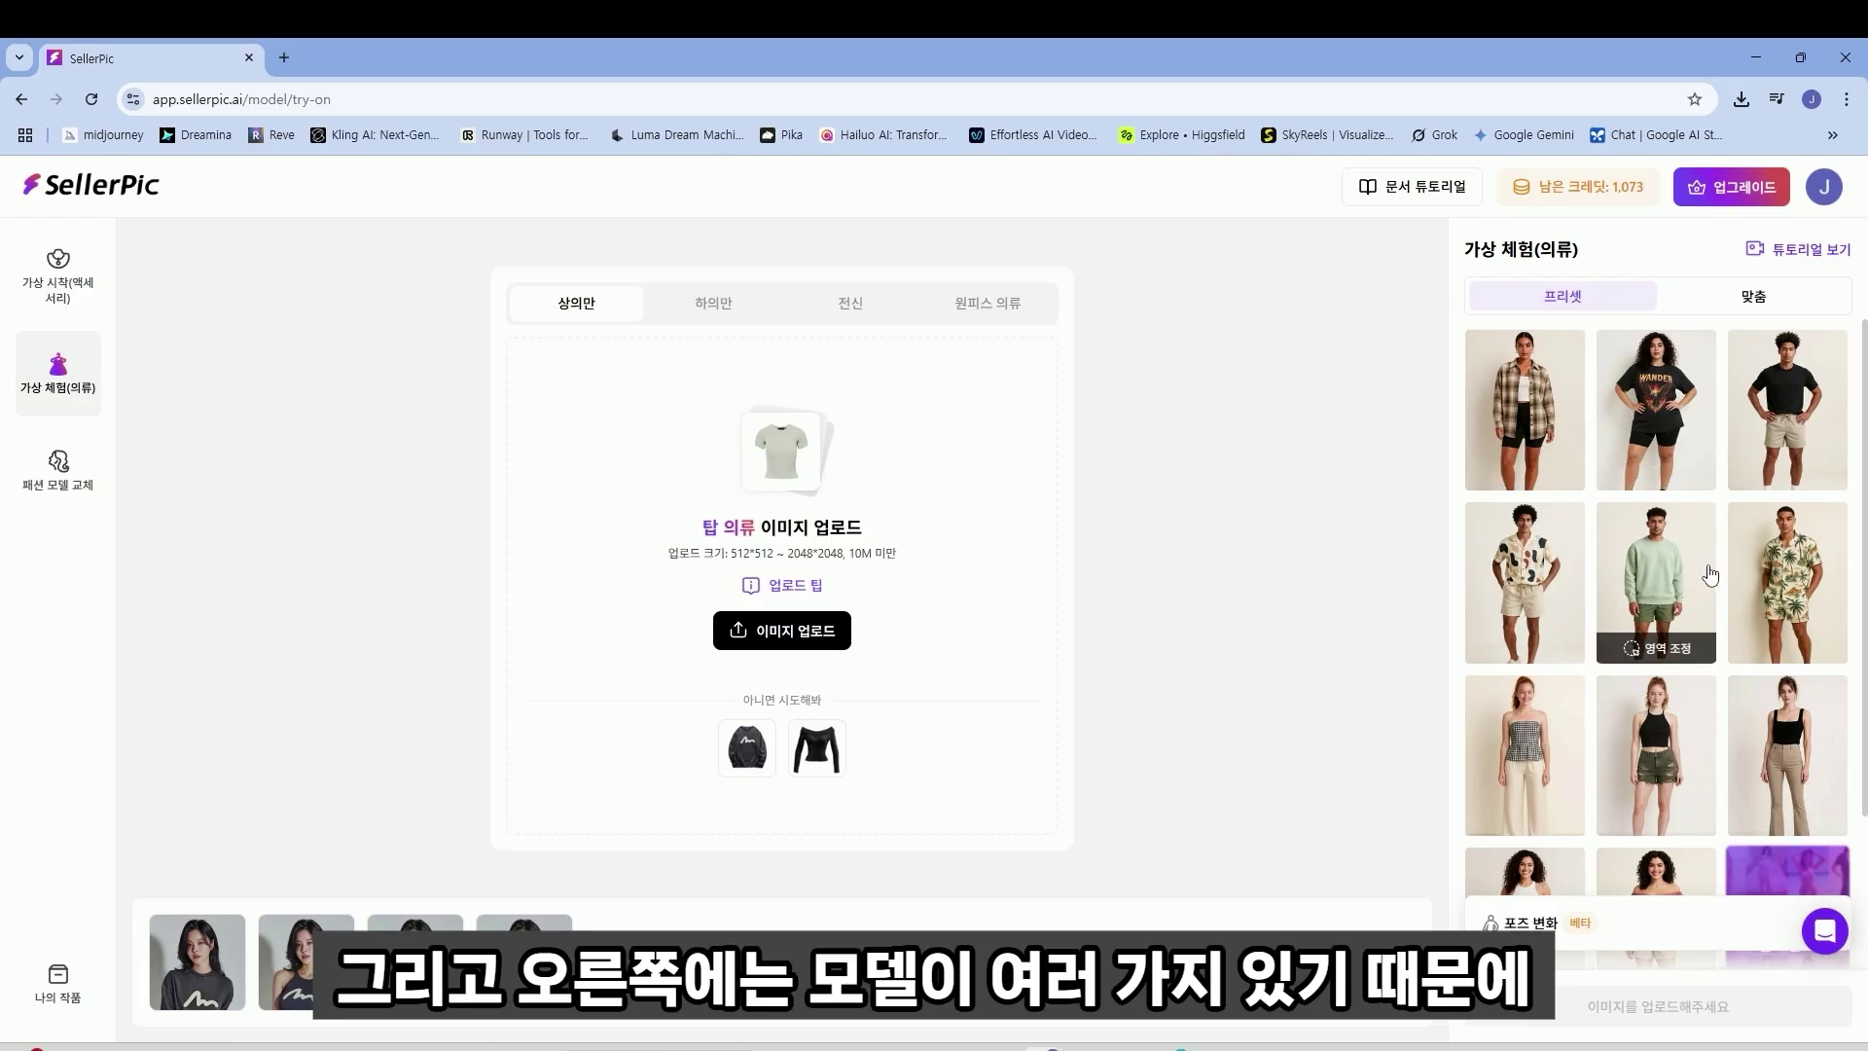
# - Look through the preset try-on models and compare them with the custom (맞춤) model option
pyautogui.scroll(-3, 1710, 575)
pyautogui.scroll(3, 1693, 579)
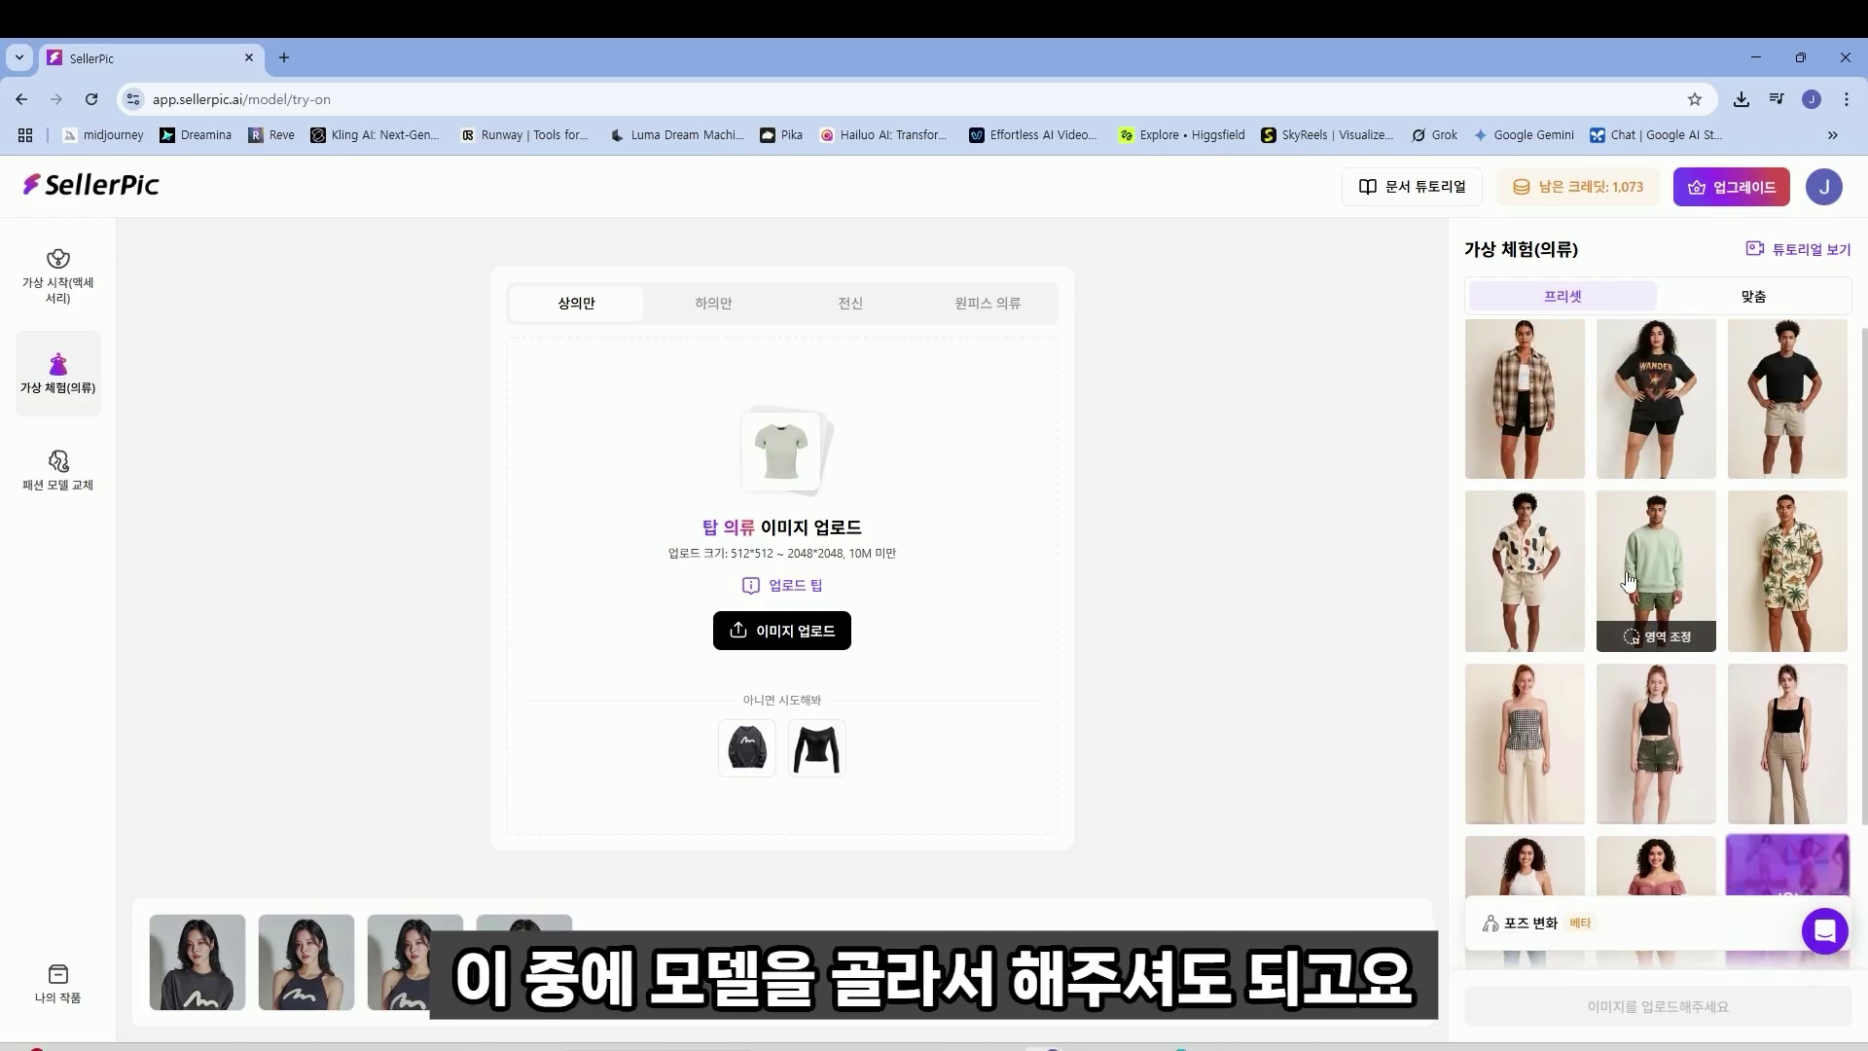
pyautogui.scroll(-2, 1627, 580)
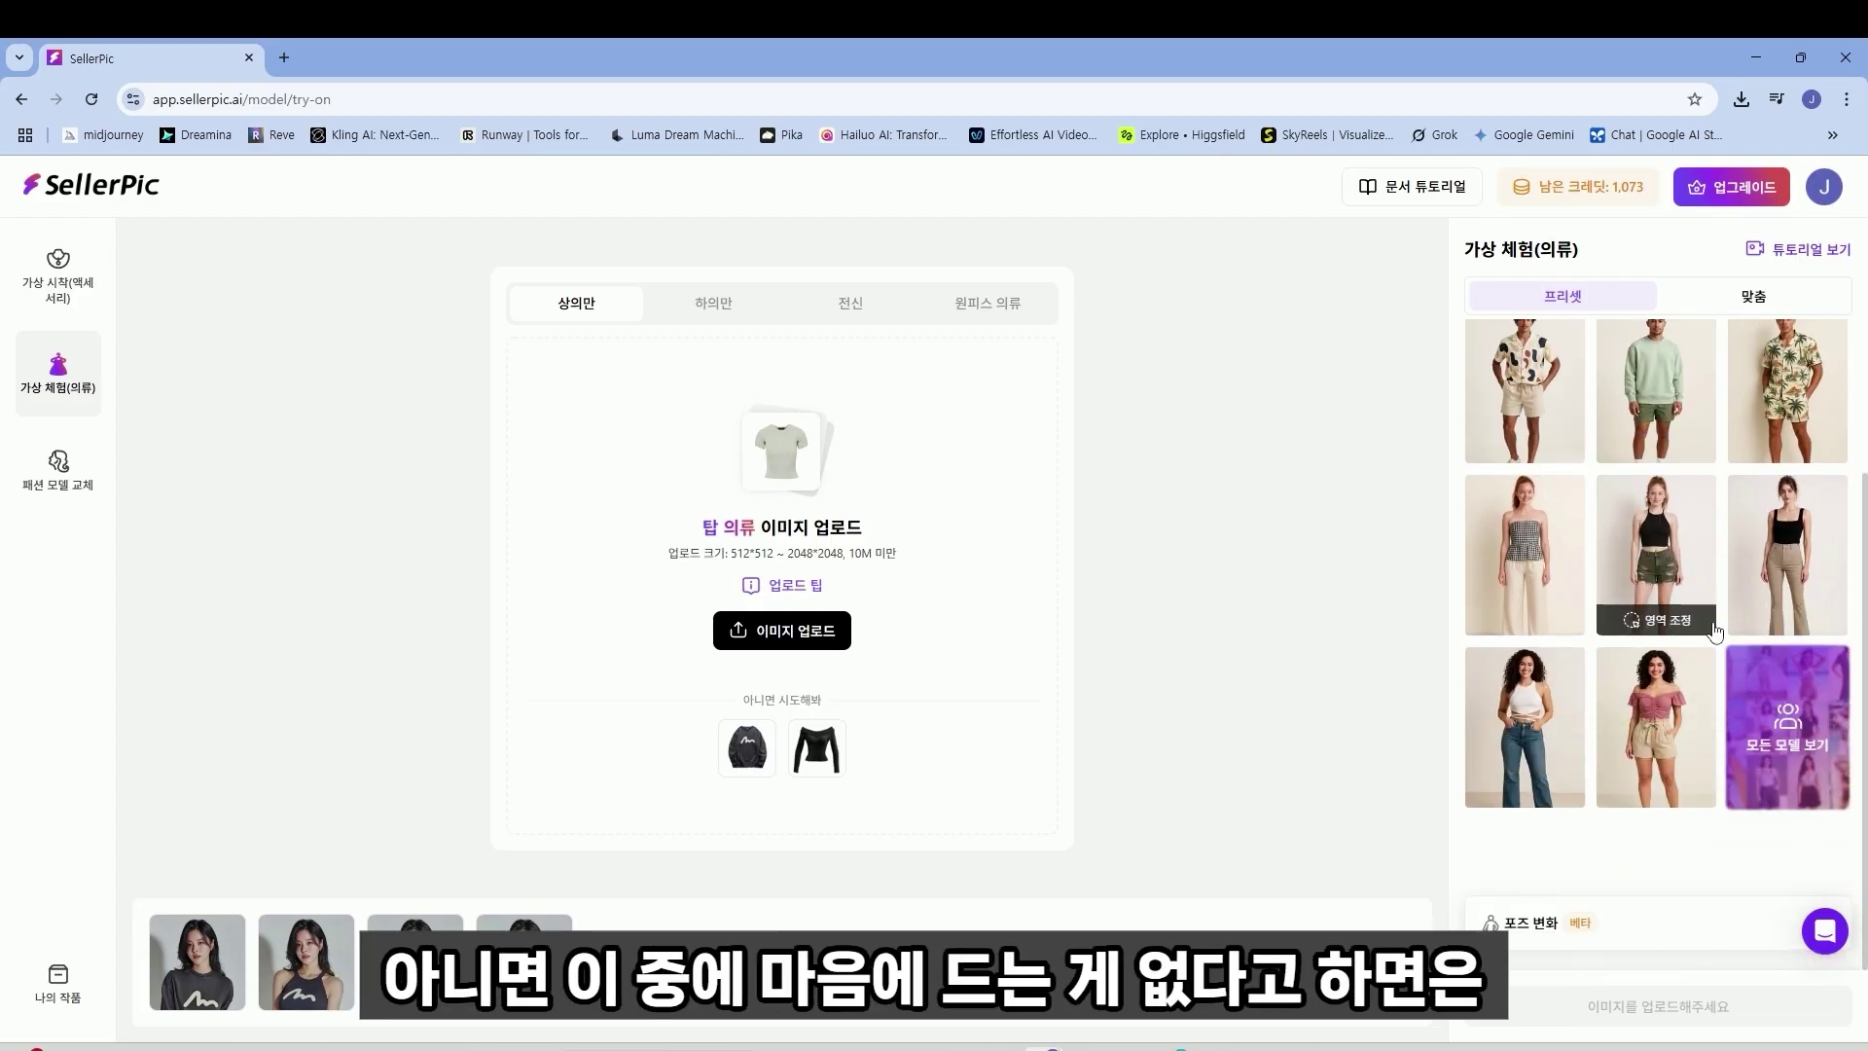
pyautogui.scroll(2, 1716, 632)
pyautogui.scroll(-1, 1715, 633)
pyautogui.click(1754, 297)
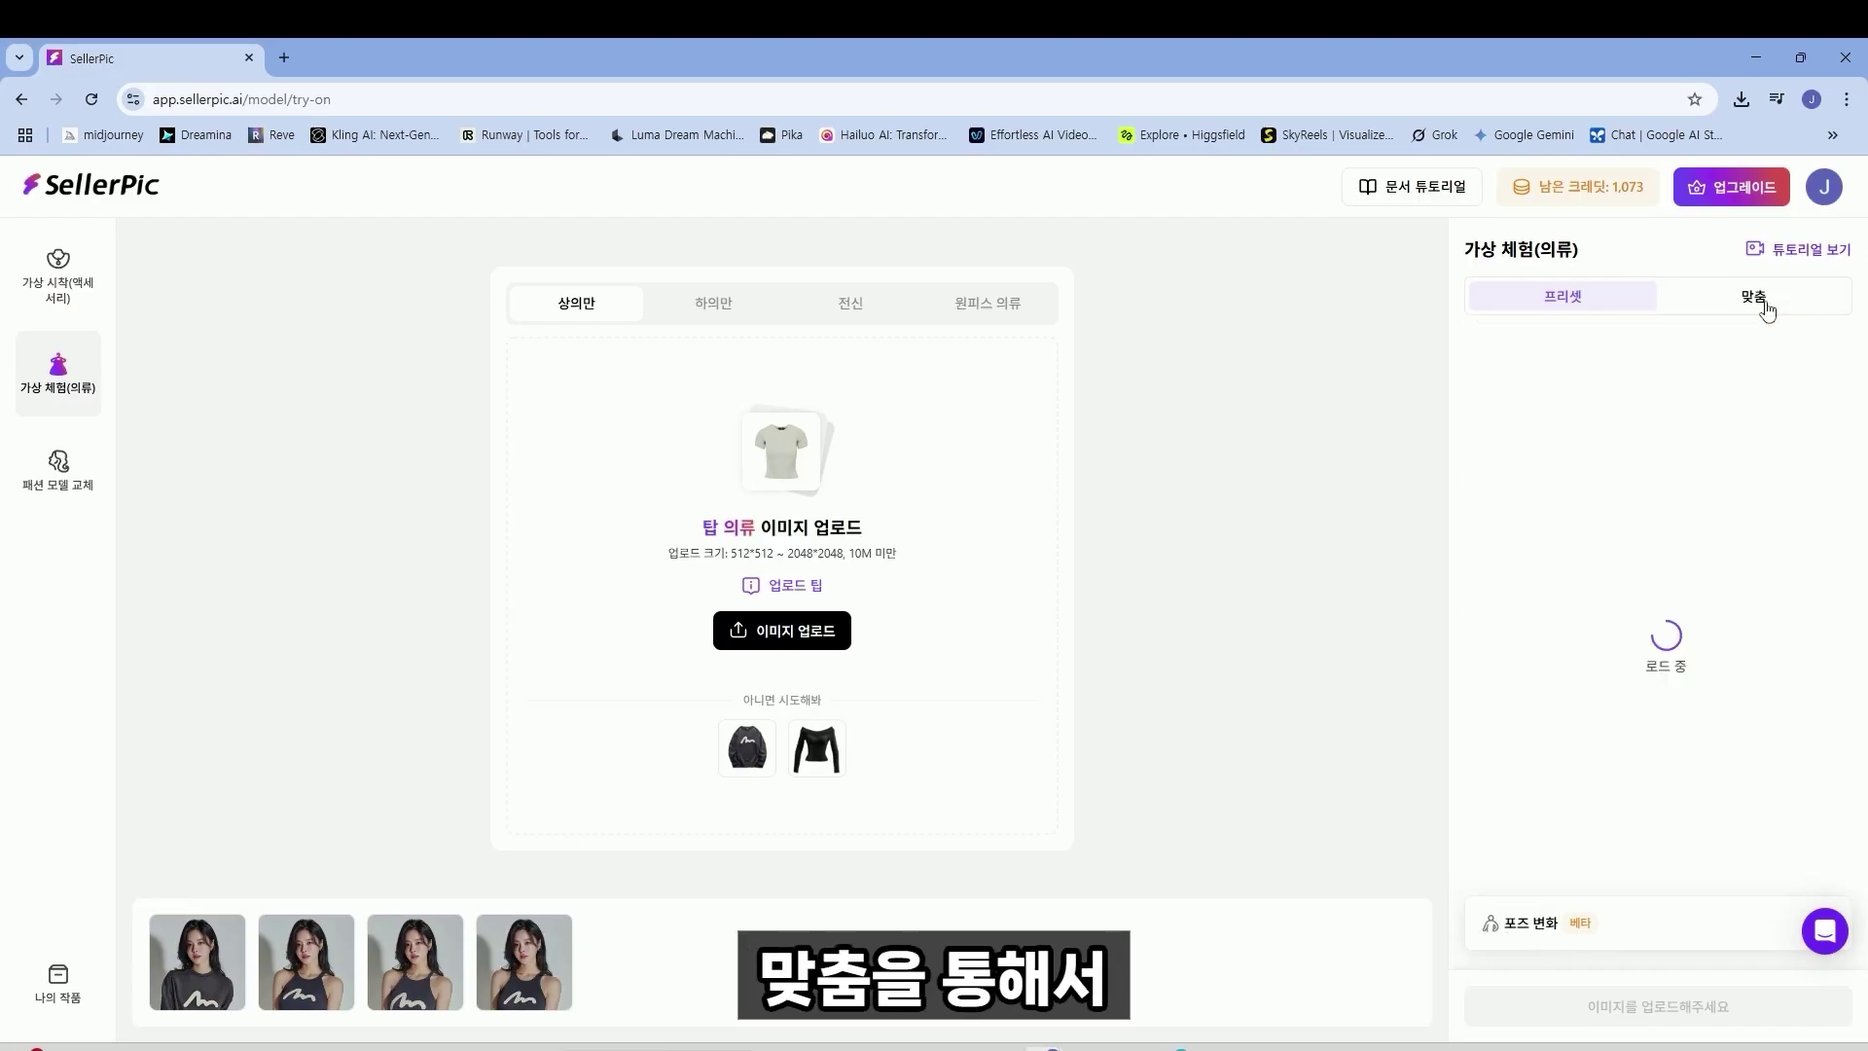
pyautogui.moveTo(1657, 455)
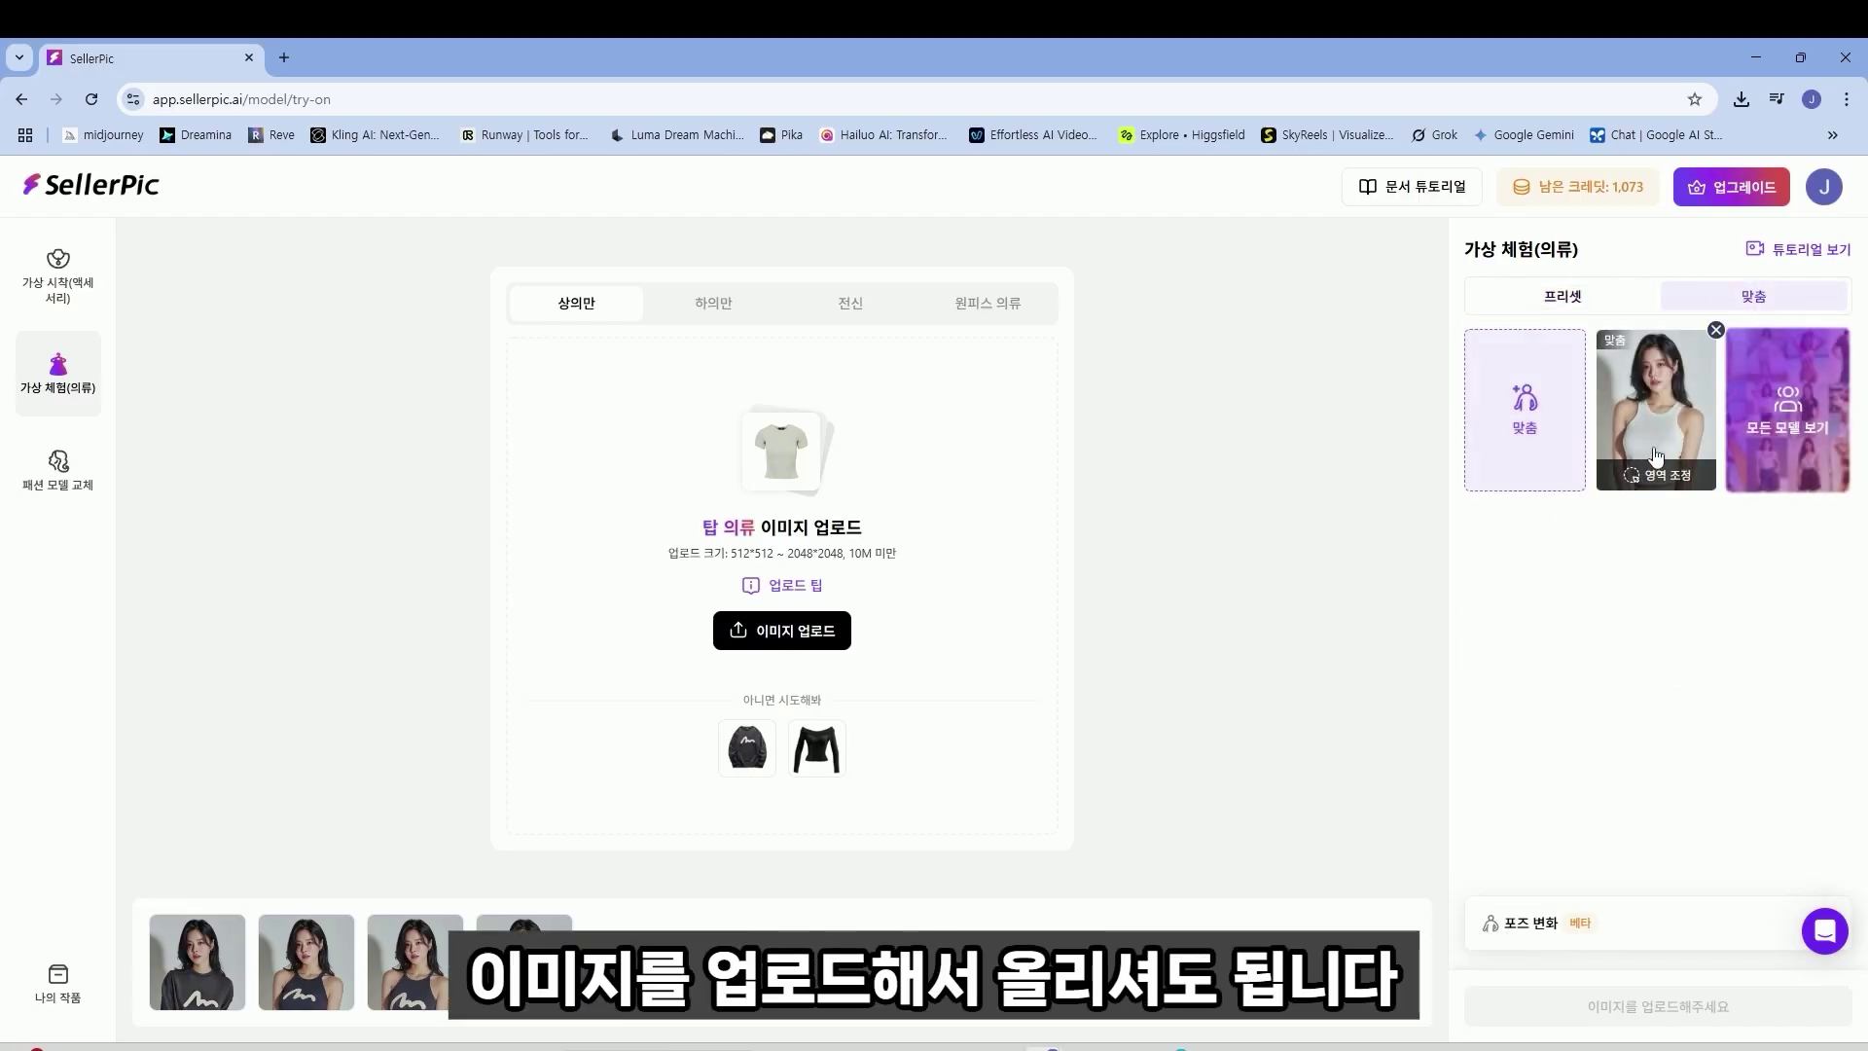
pyautogui.click(1562, 297)
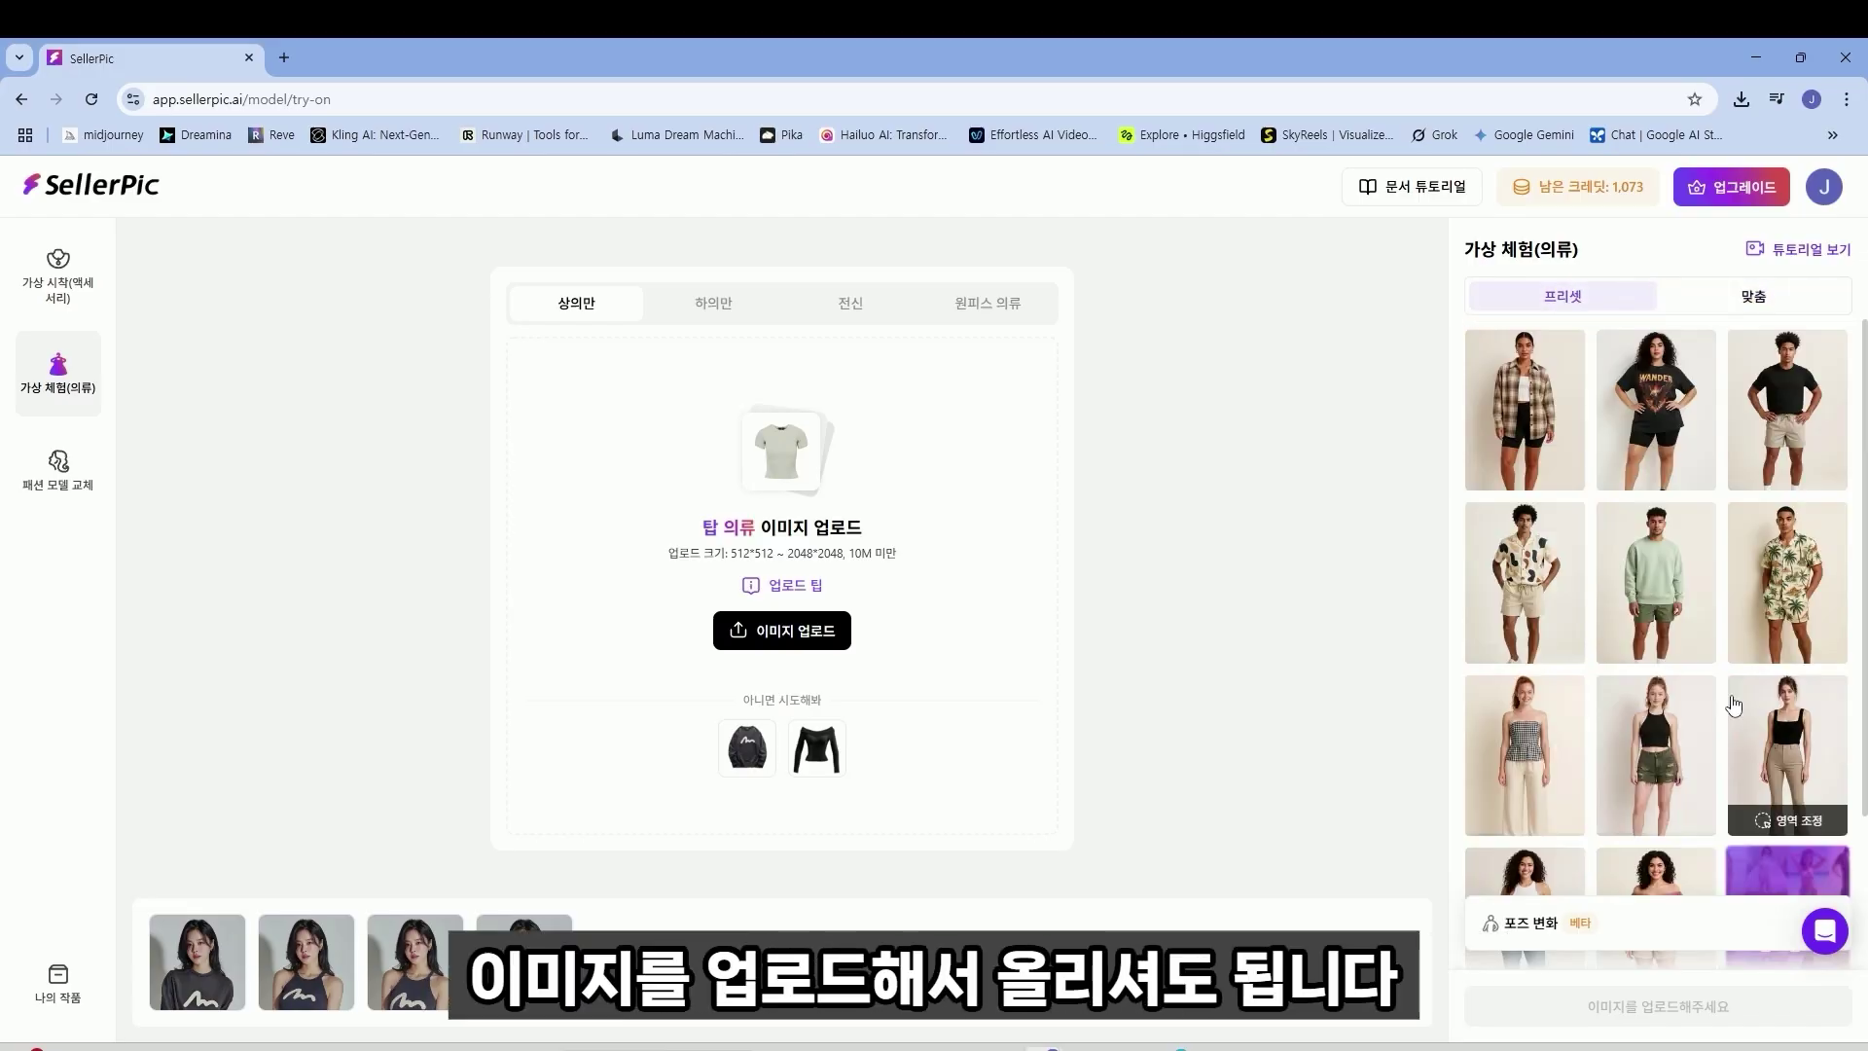
# - Open the full list of preset models and browse the range of men and women available
pyautogui.scroll(-2, 1757, 593)
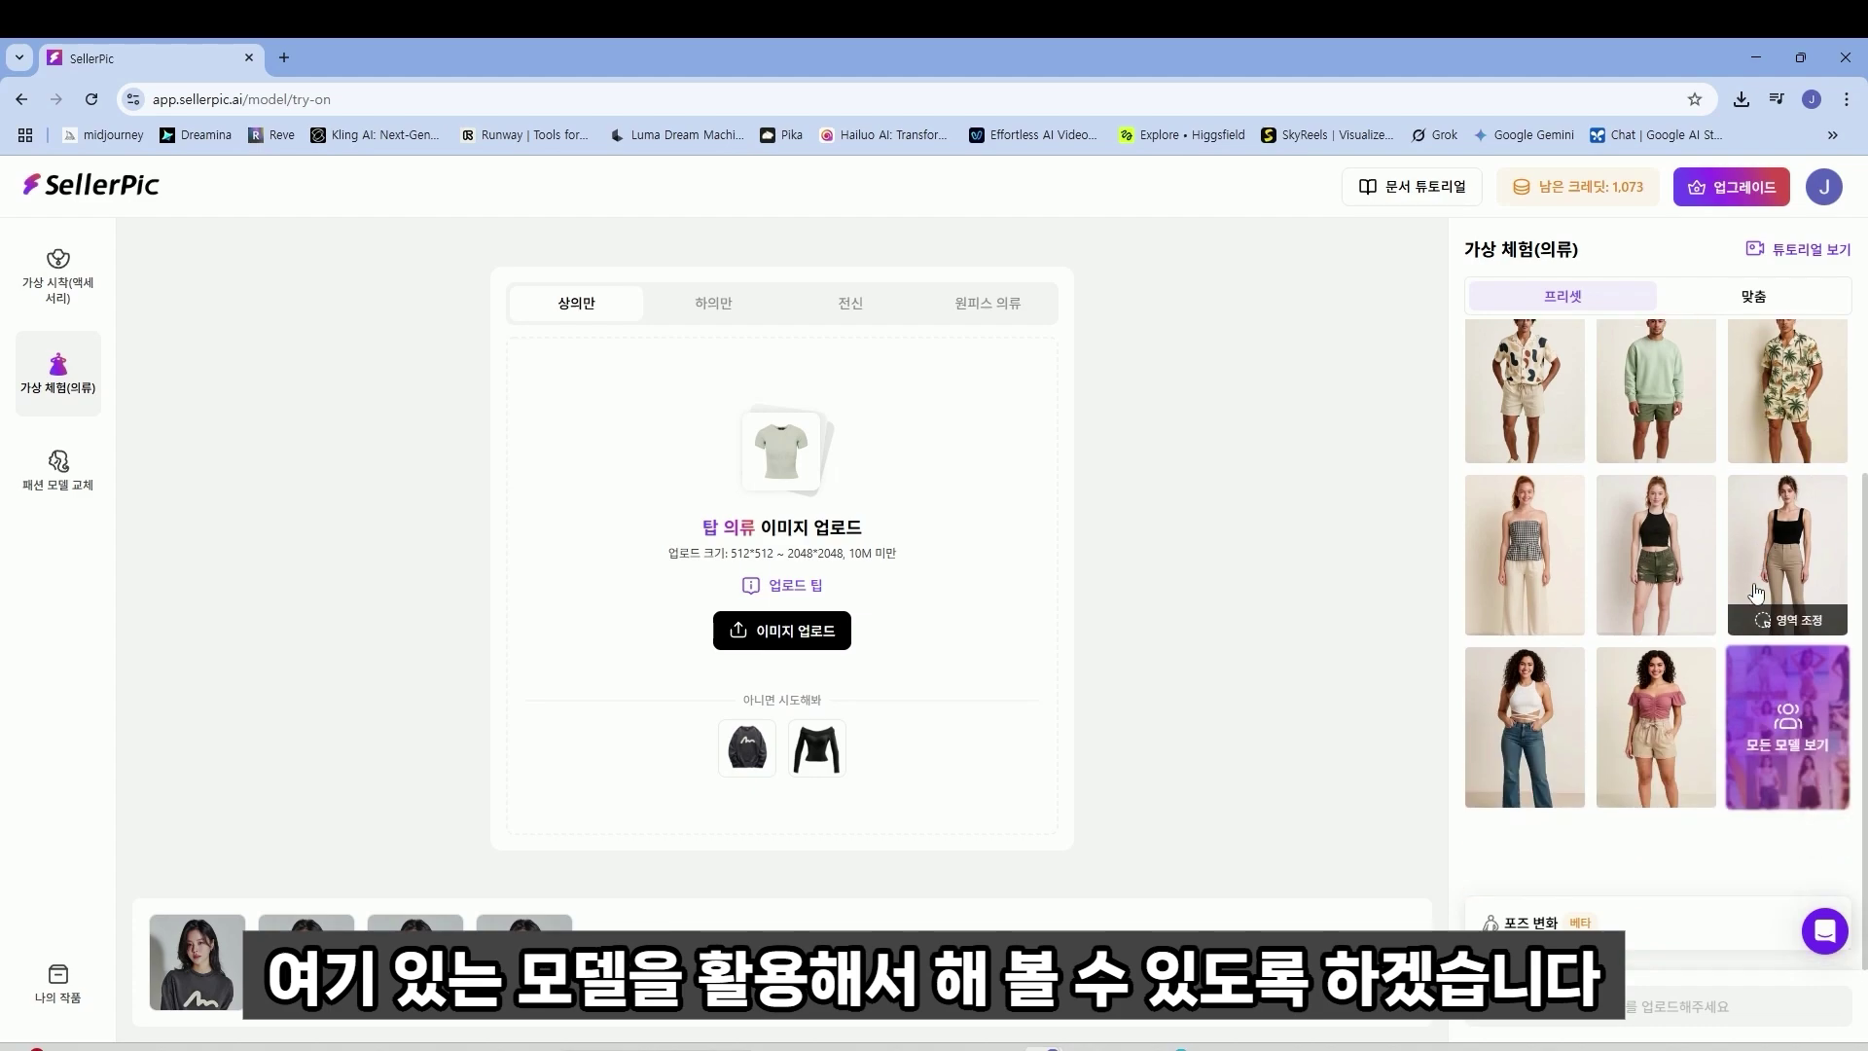
pyautogui.click(1788, 744)
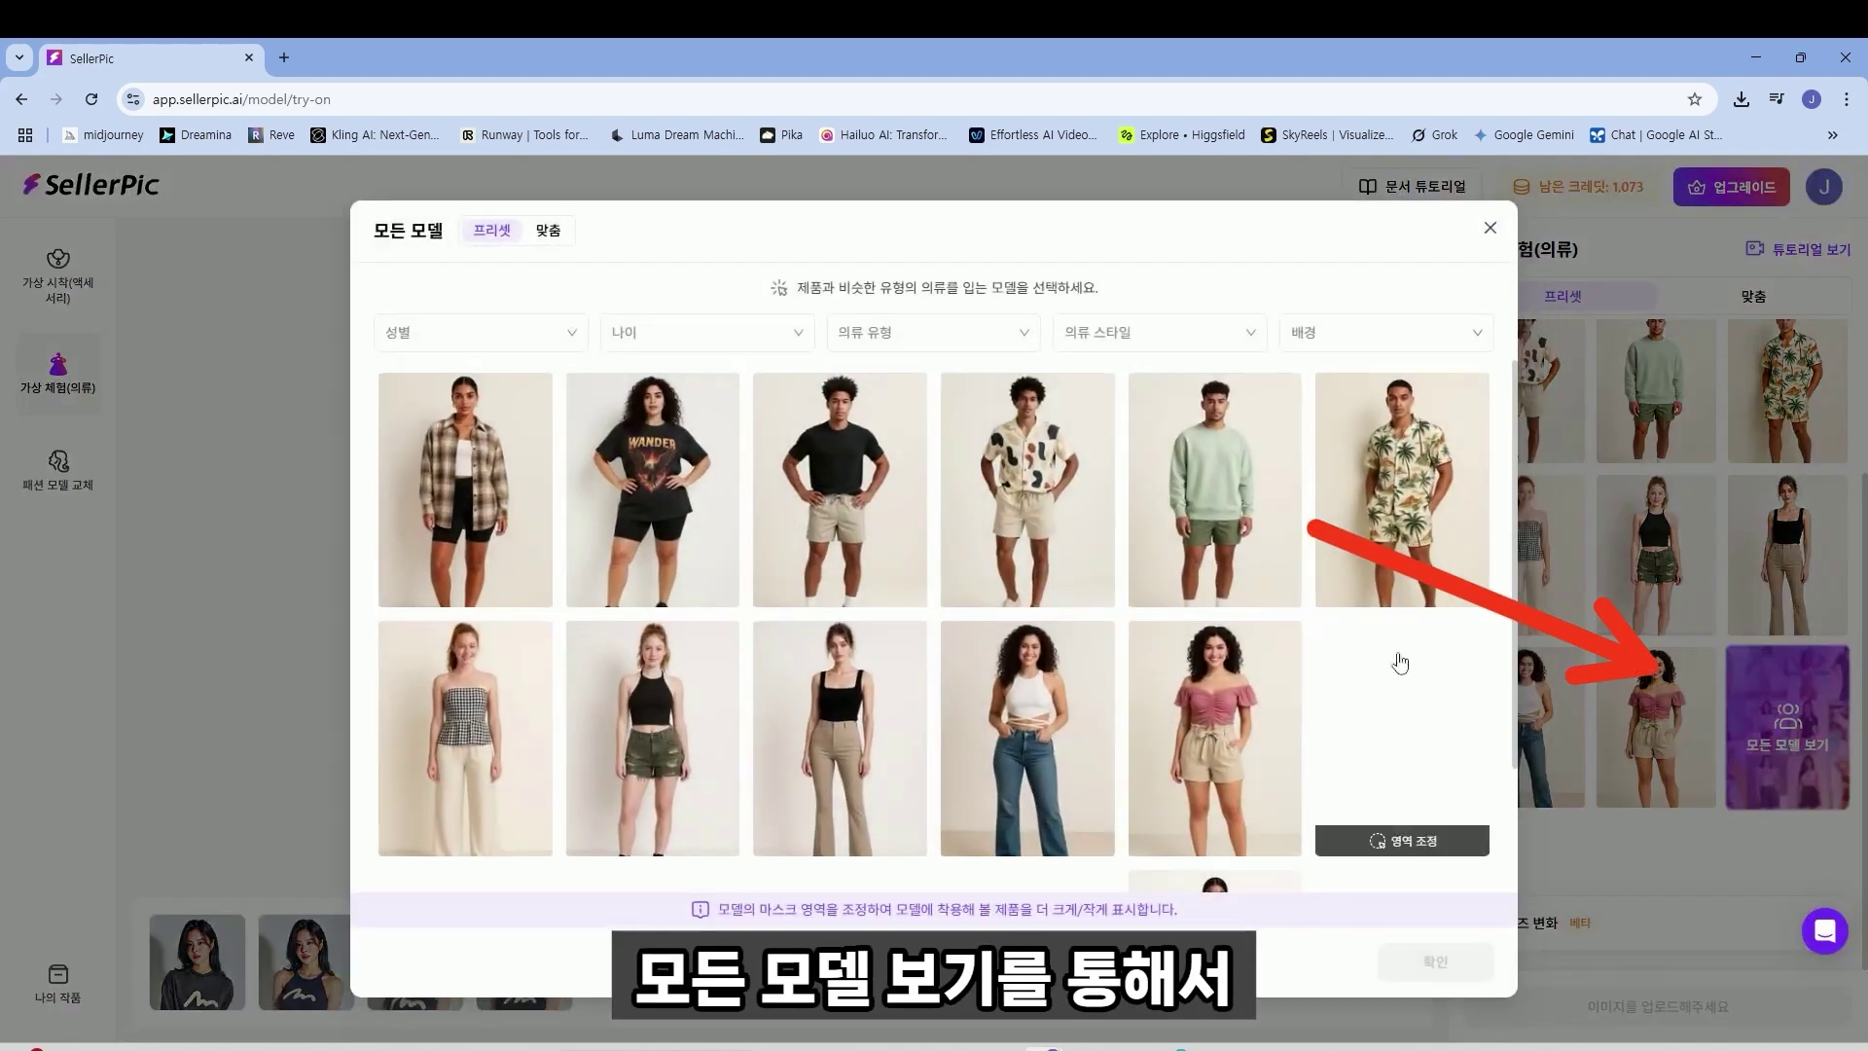
pyautogui.scroll(-10, 1107, 665)
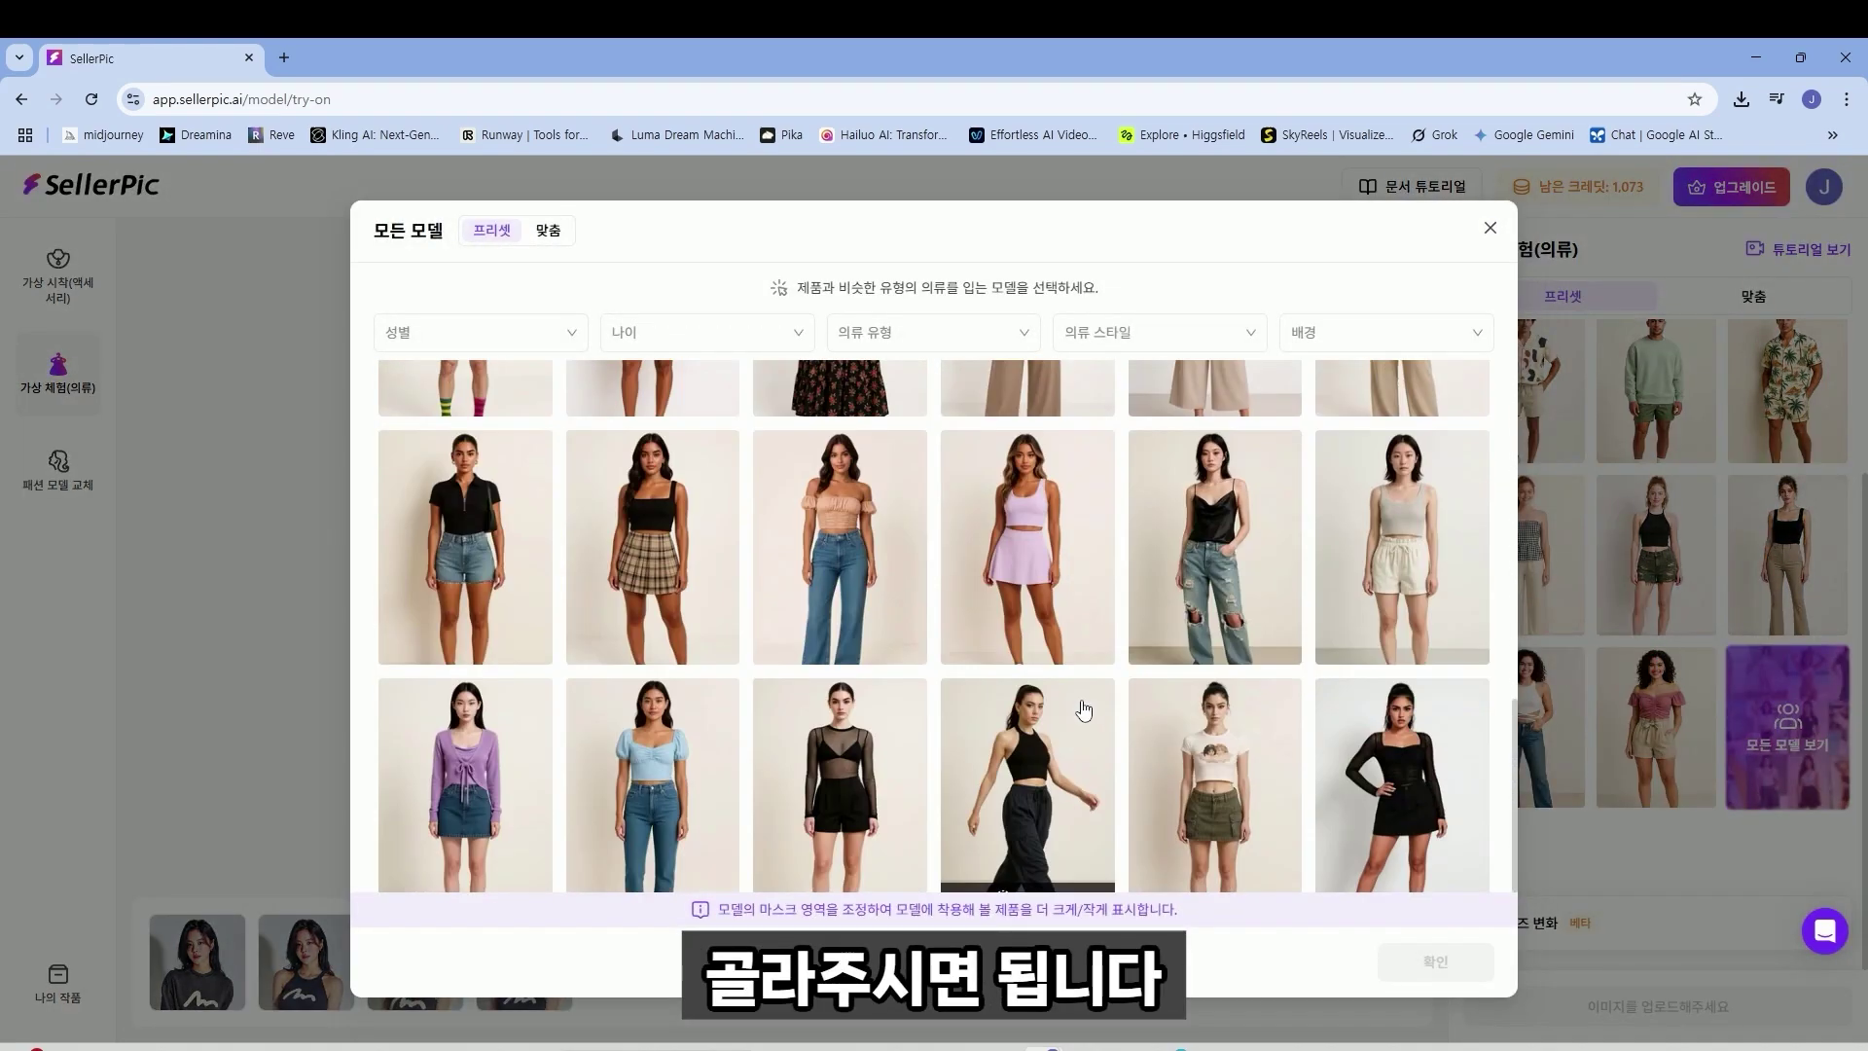
pyautogui.scroll(-8, 1107, 710)
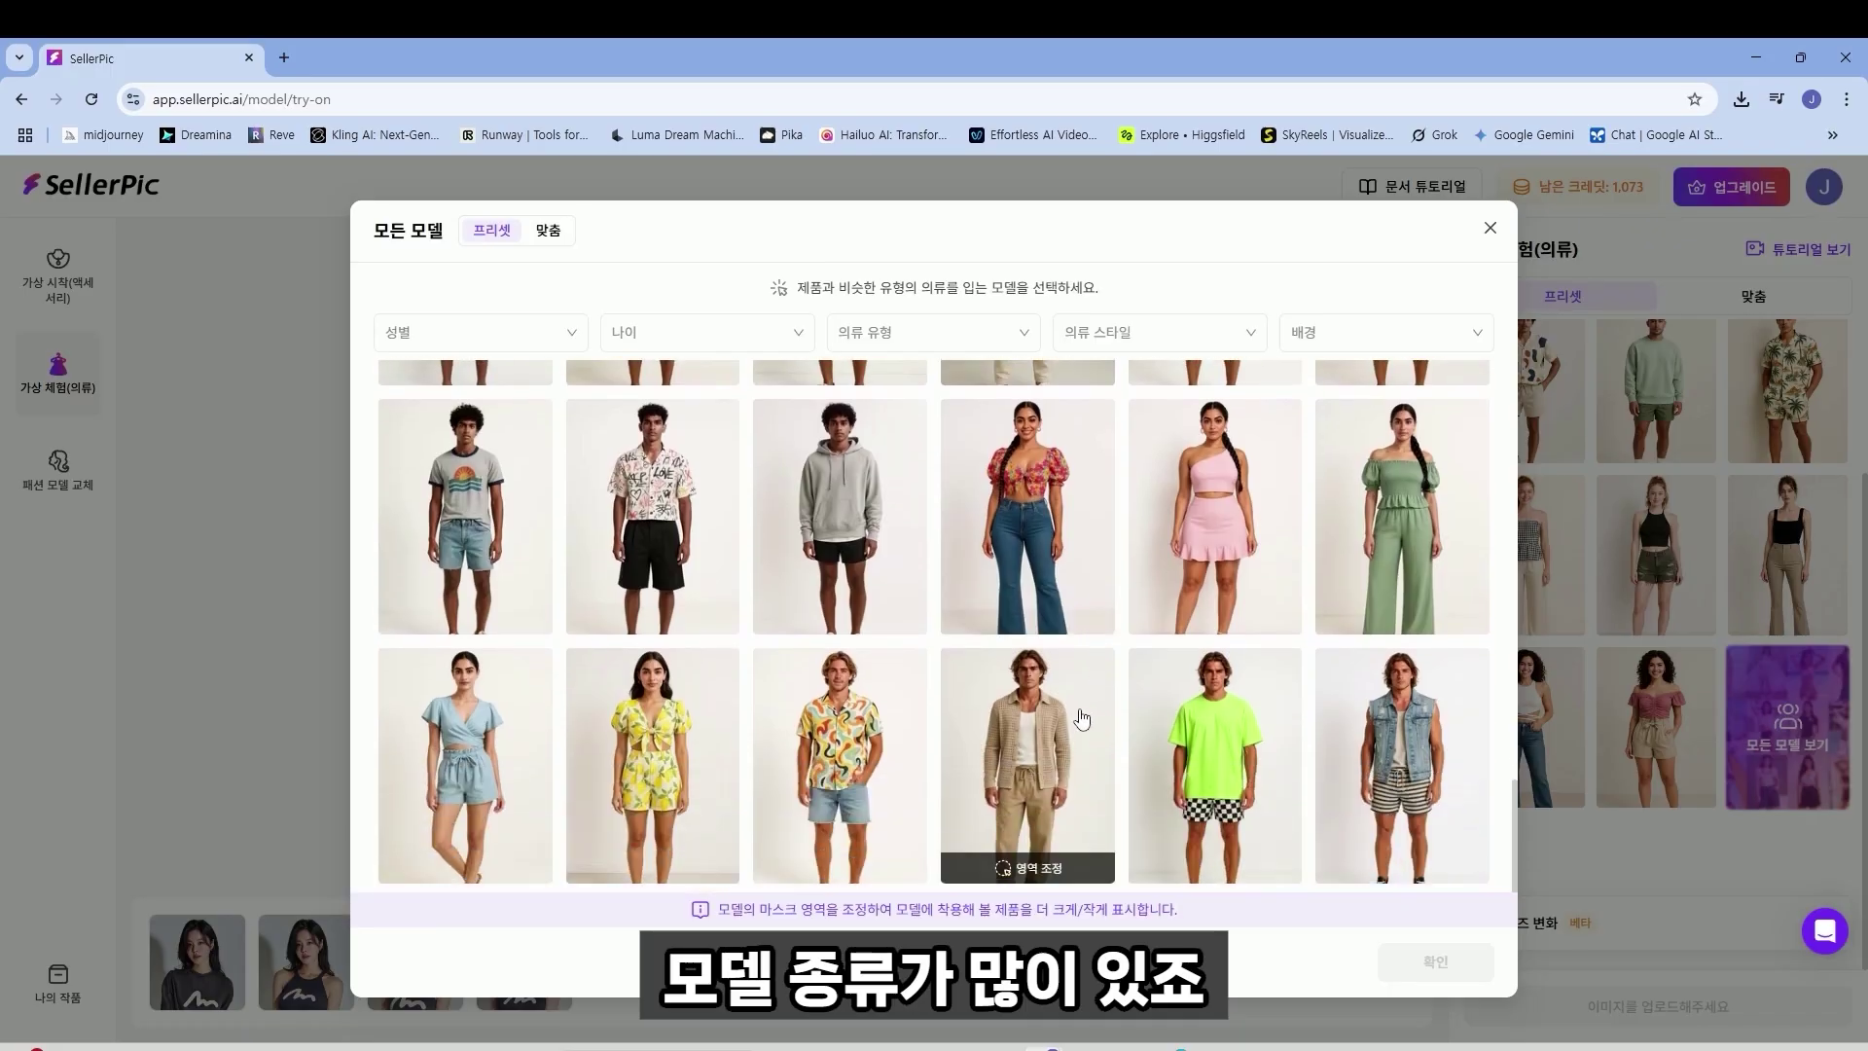
pyautogui.scroll(-8, 1080, 759)
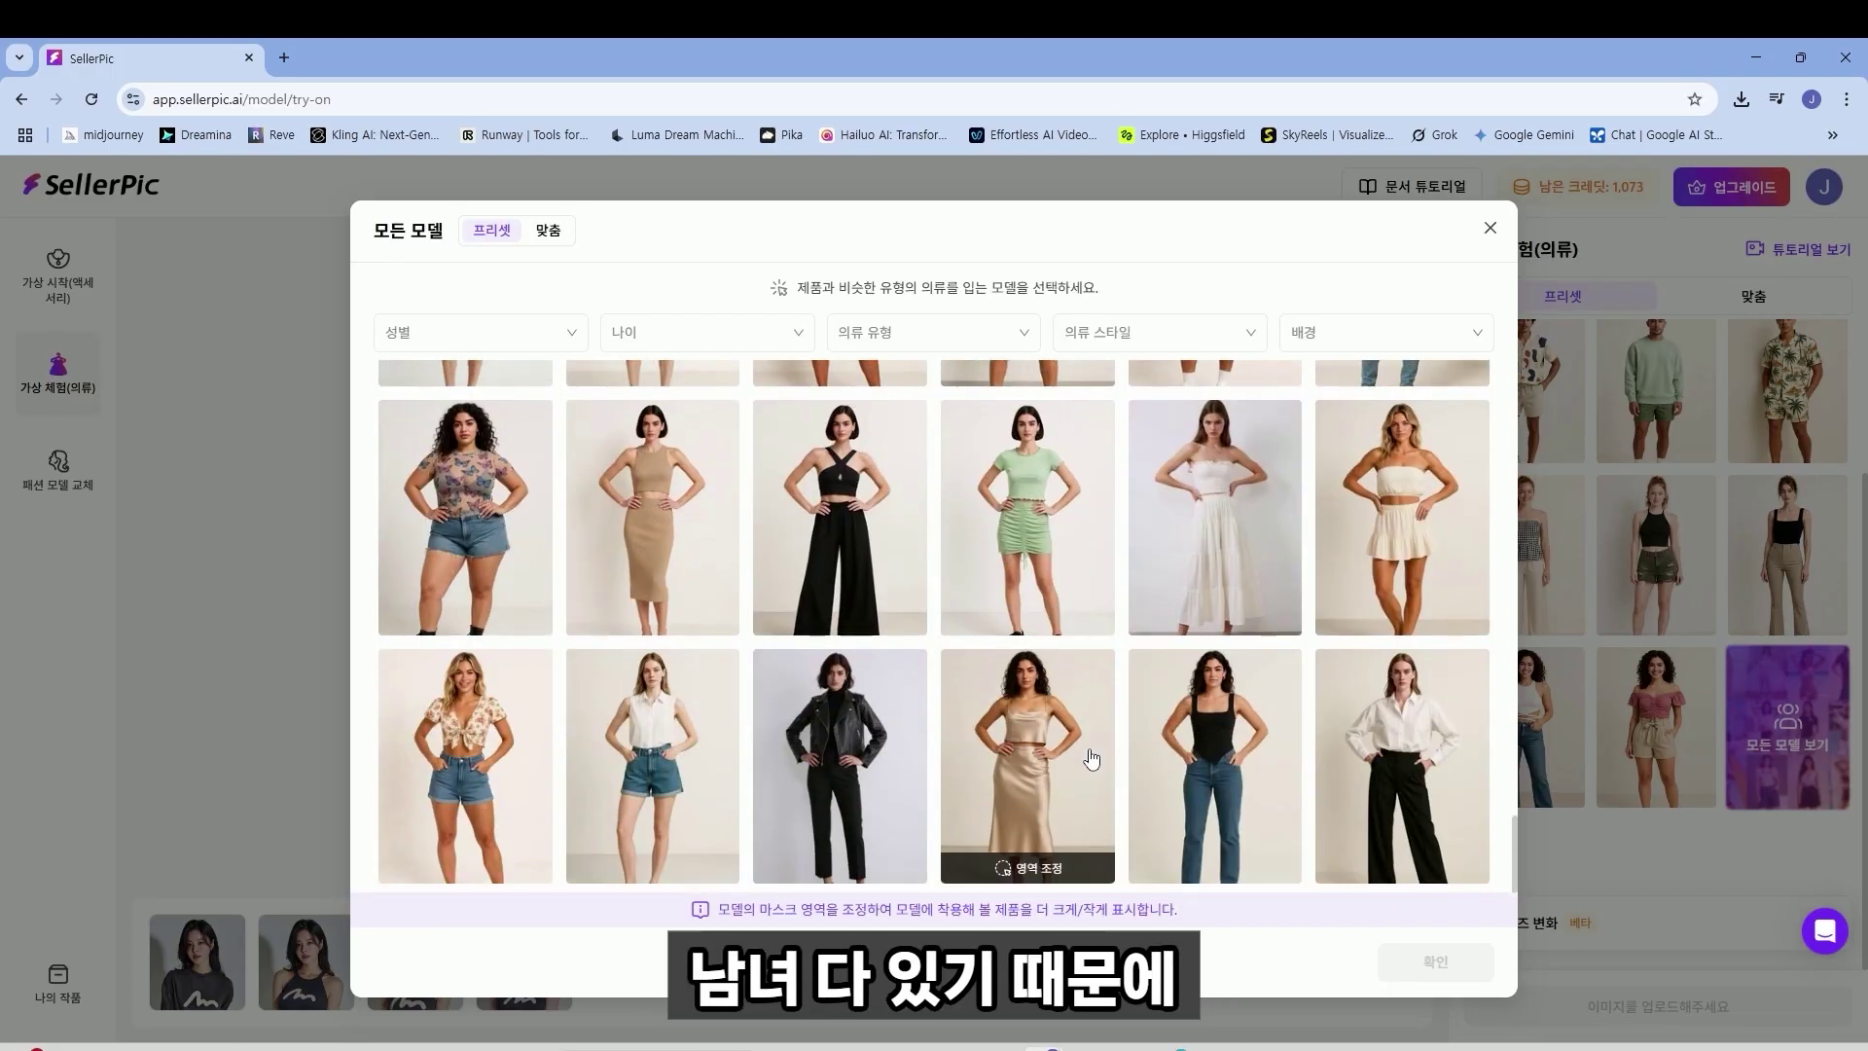
pyautogui.scroll(-6, 1067, 710)
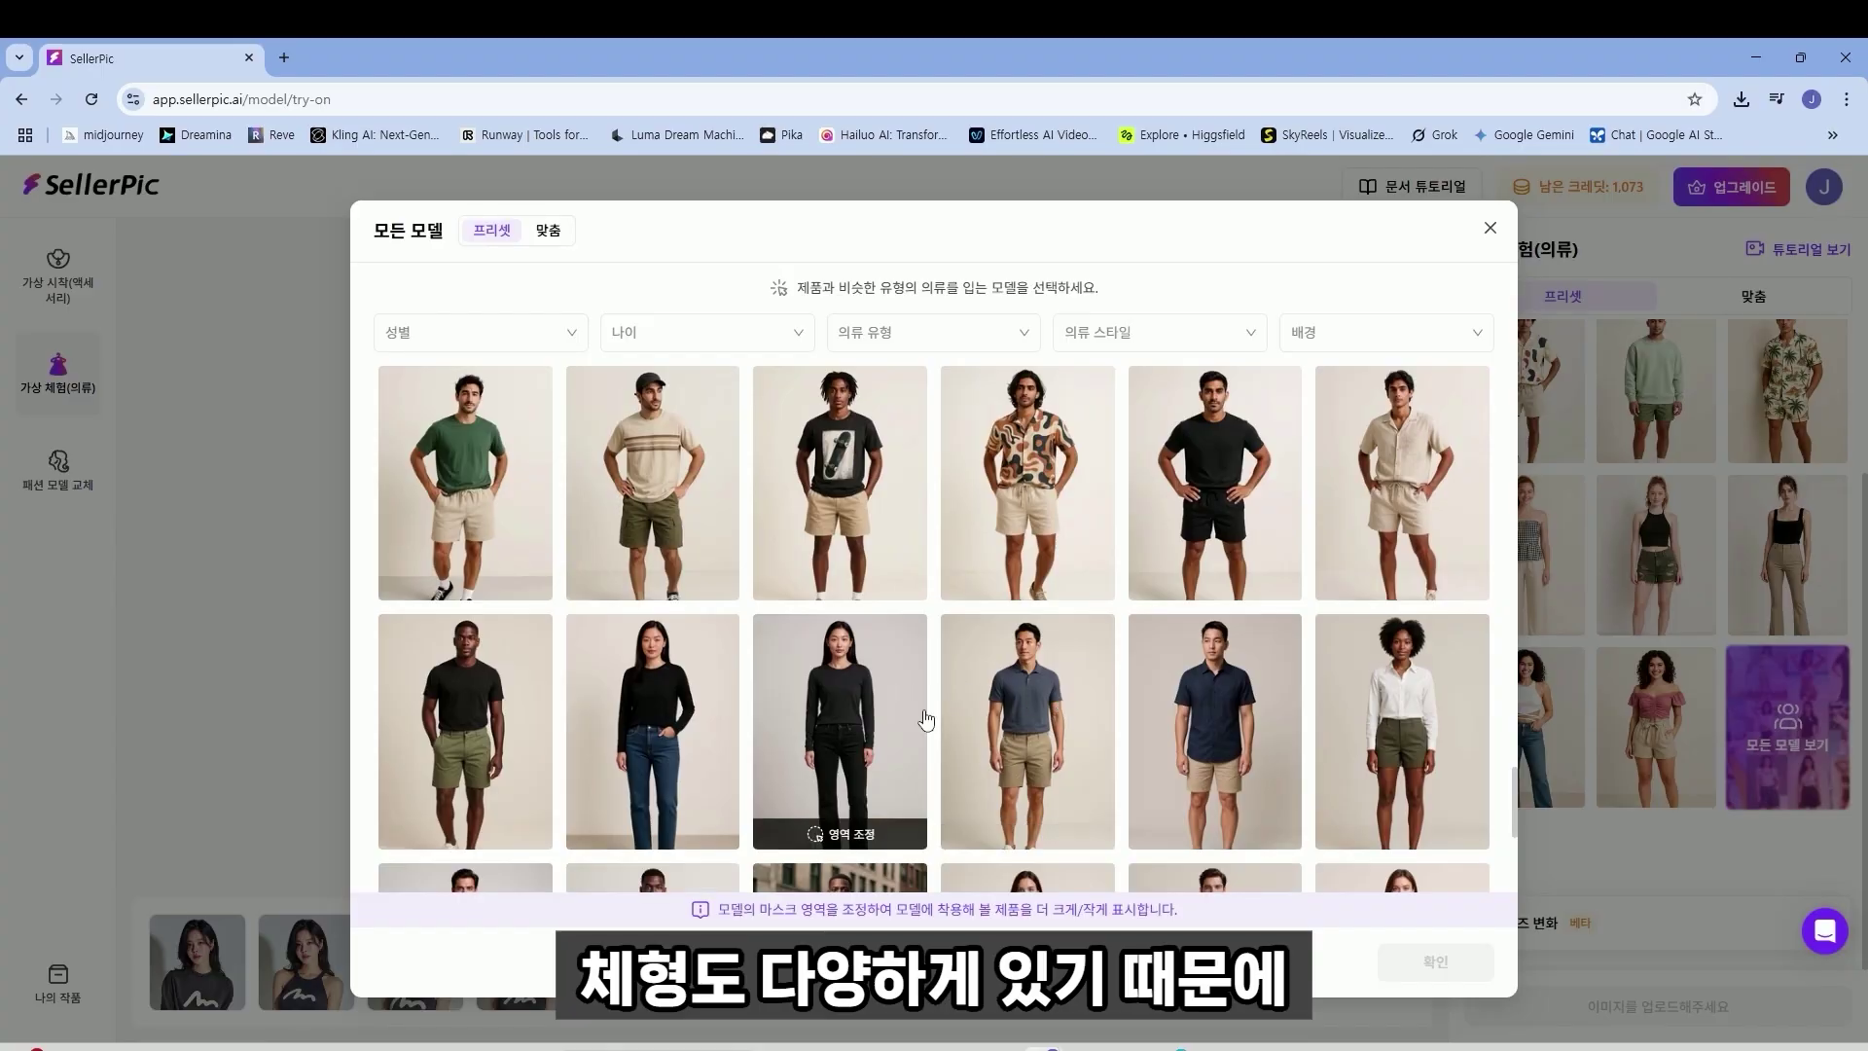
pyautogui.scroll(5, 1027, 640)
# - Try several models' top areas and open the area adjustment for the woman in the white sleeveless shirt and denim shorts
pyautogui.click(725, 598)
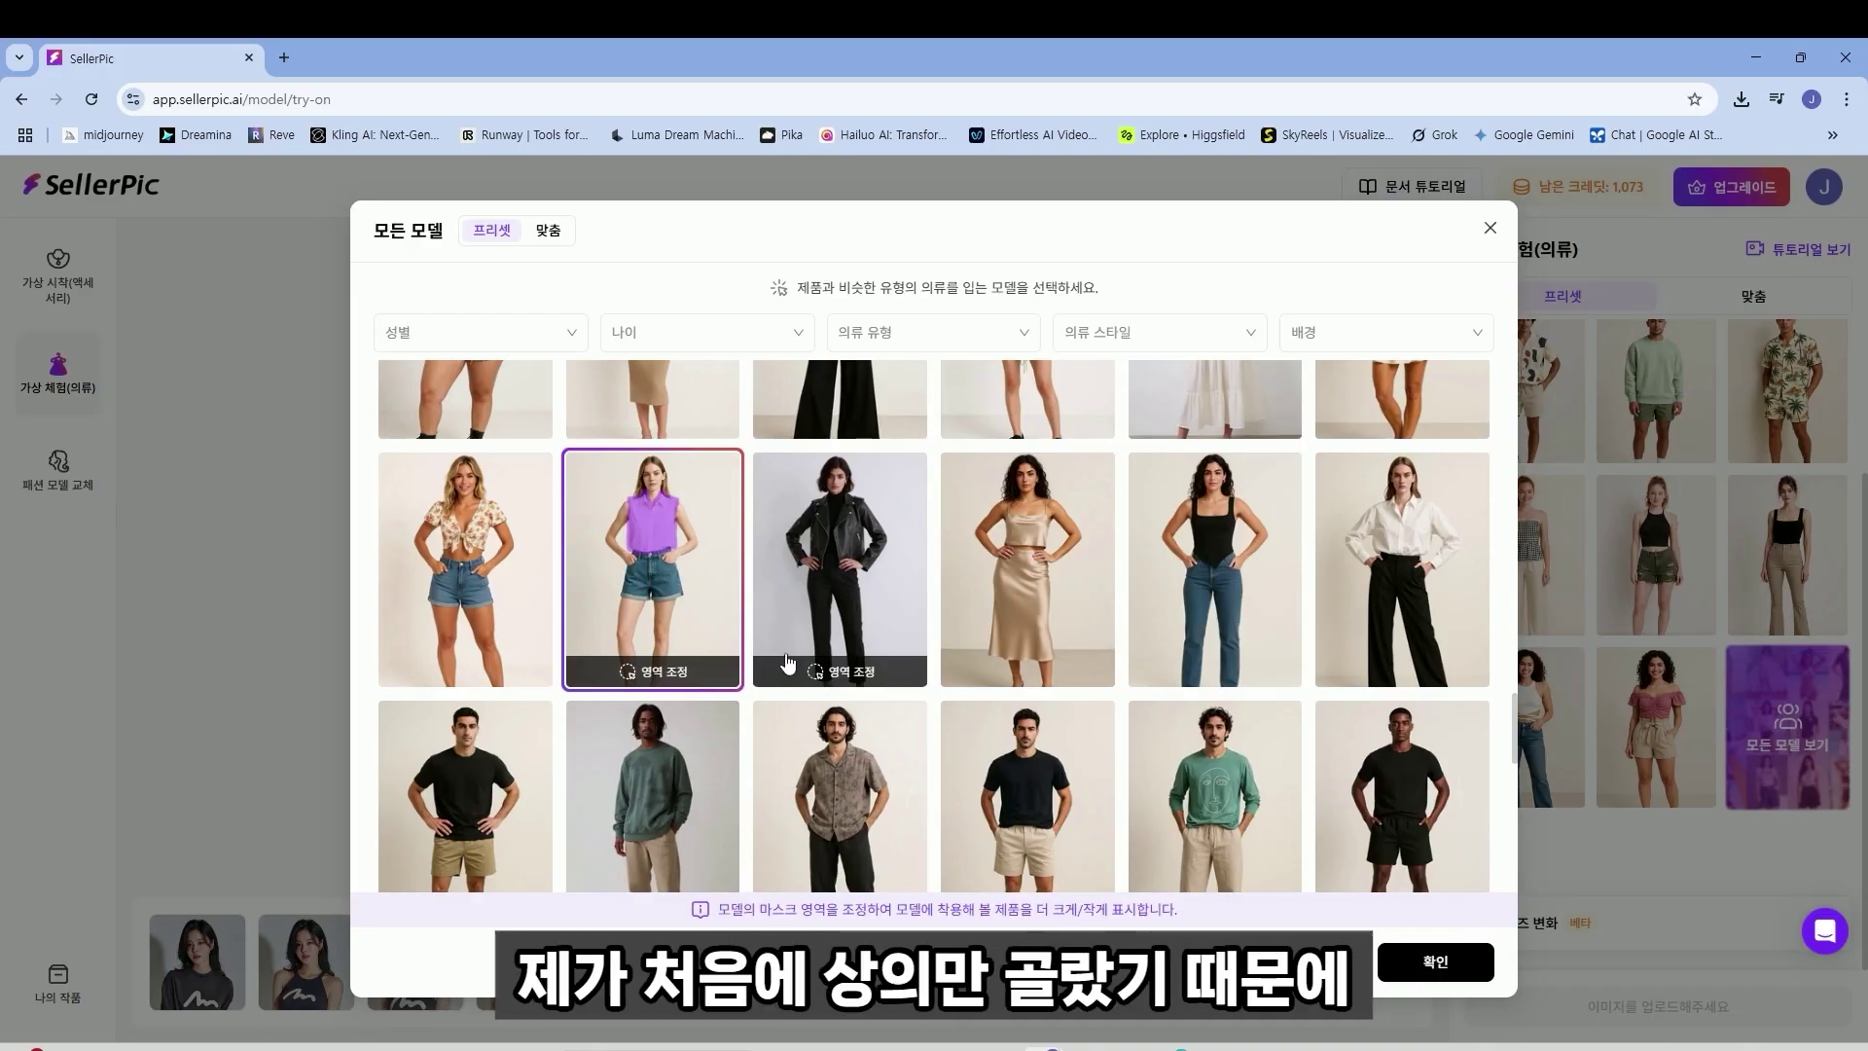
pyautogui.click(862, 638)
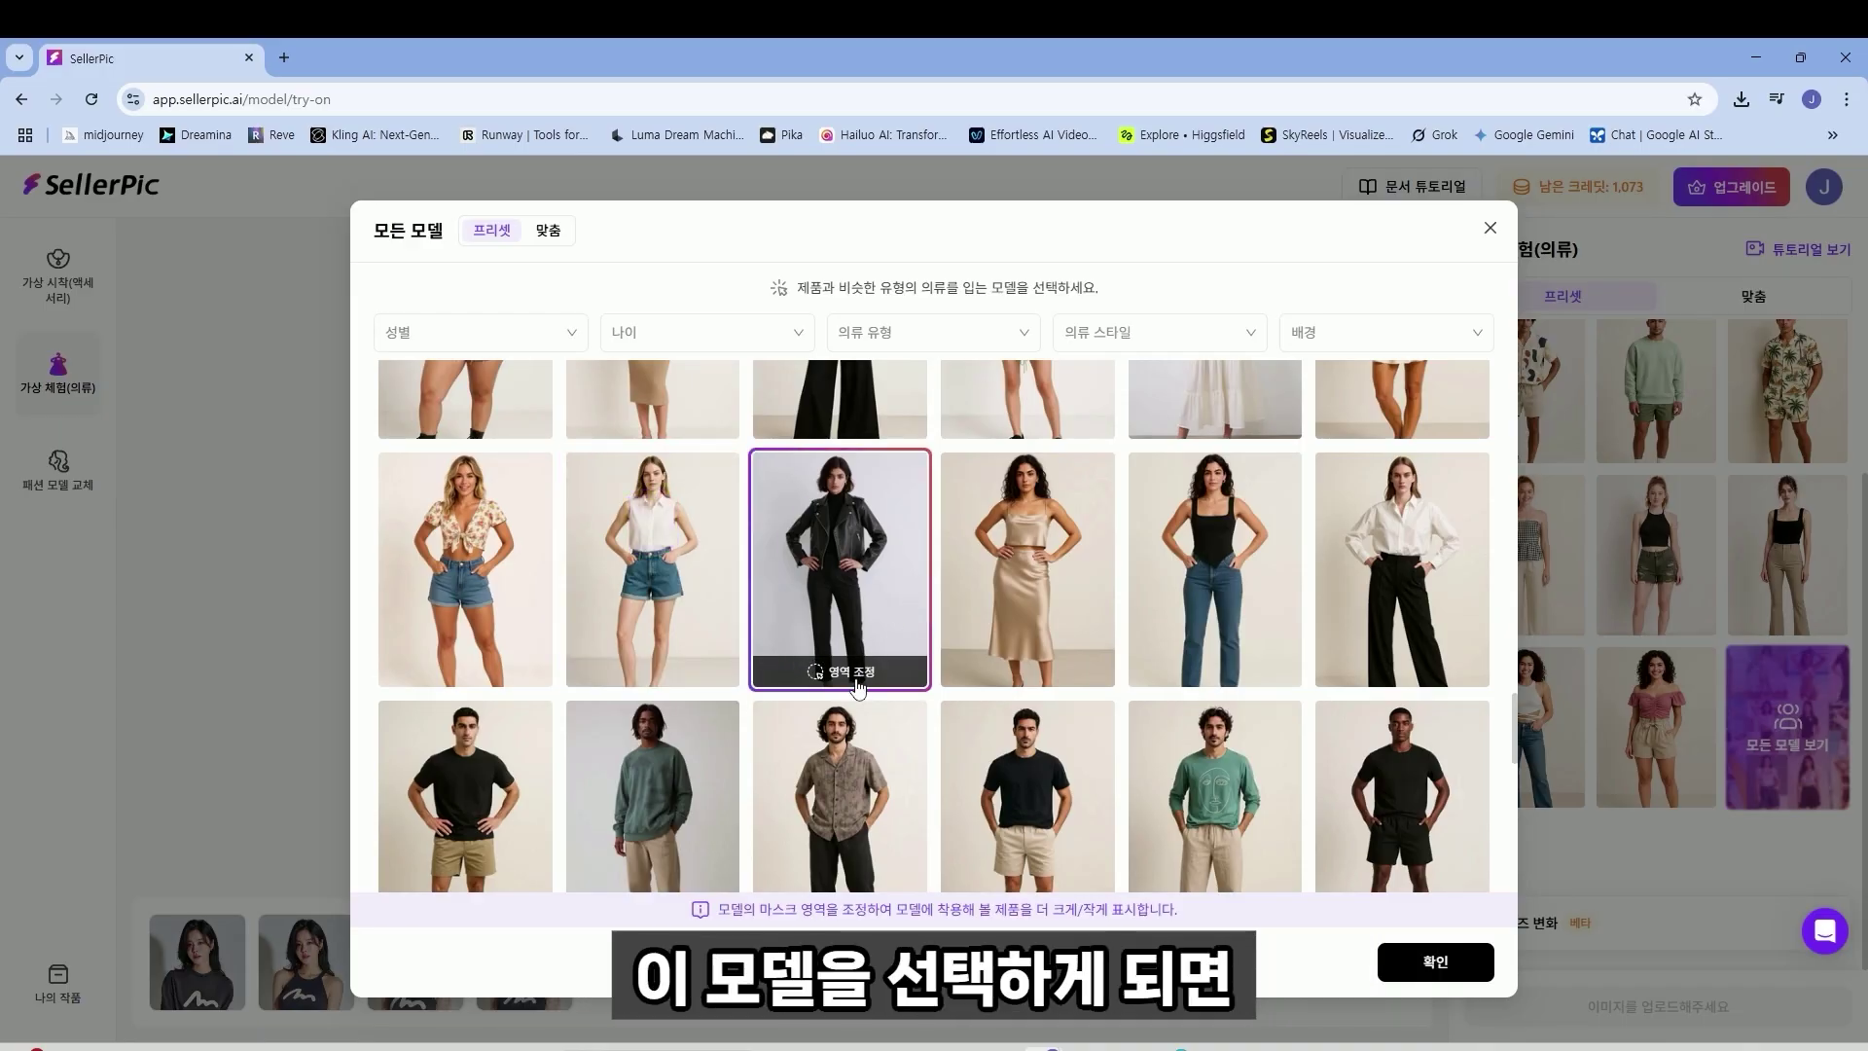
pyautogui.click(1061, 613)
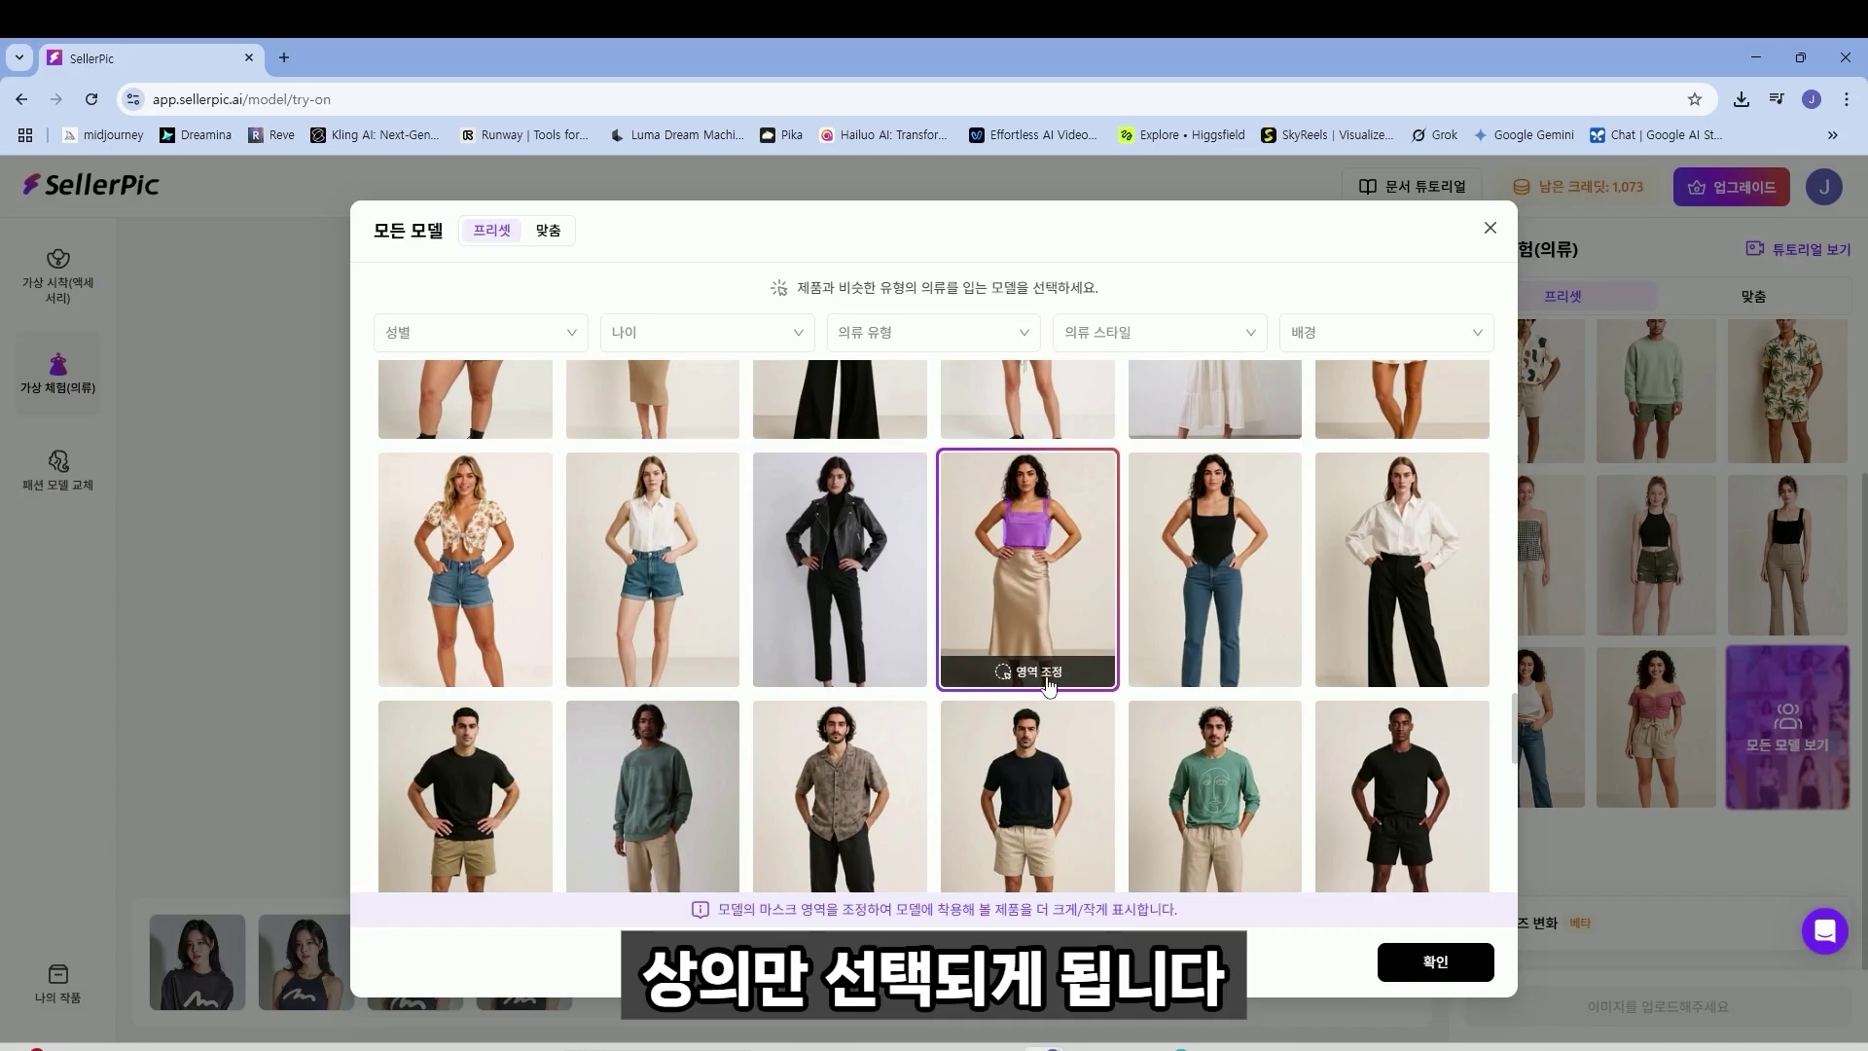
pyautogui.click(1207, 680)
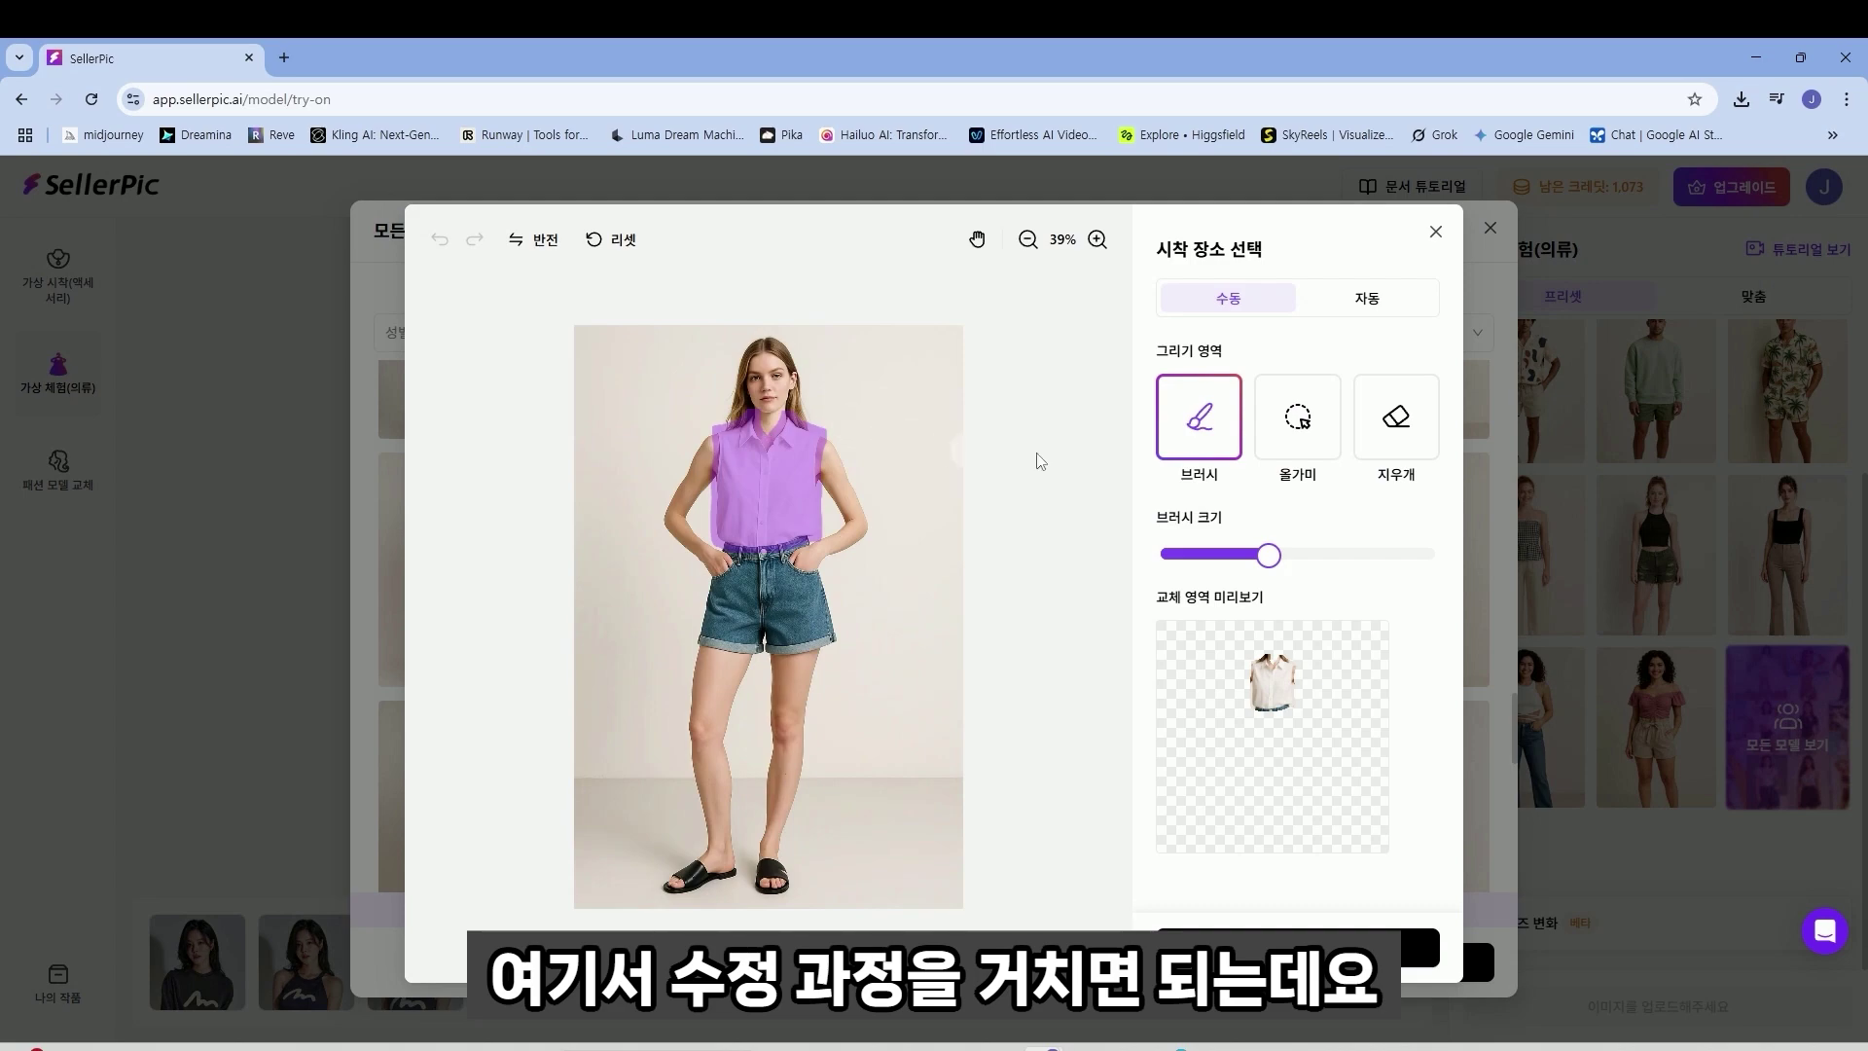
# - Review the mask drawing tools and erase the mask over the hair beside the model's neck and shoulder
pyautogui.click(1298, 421)
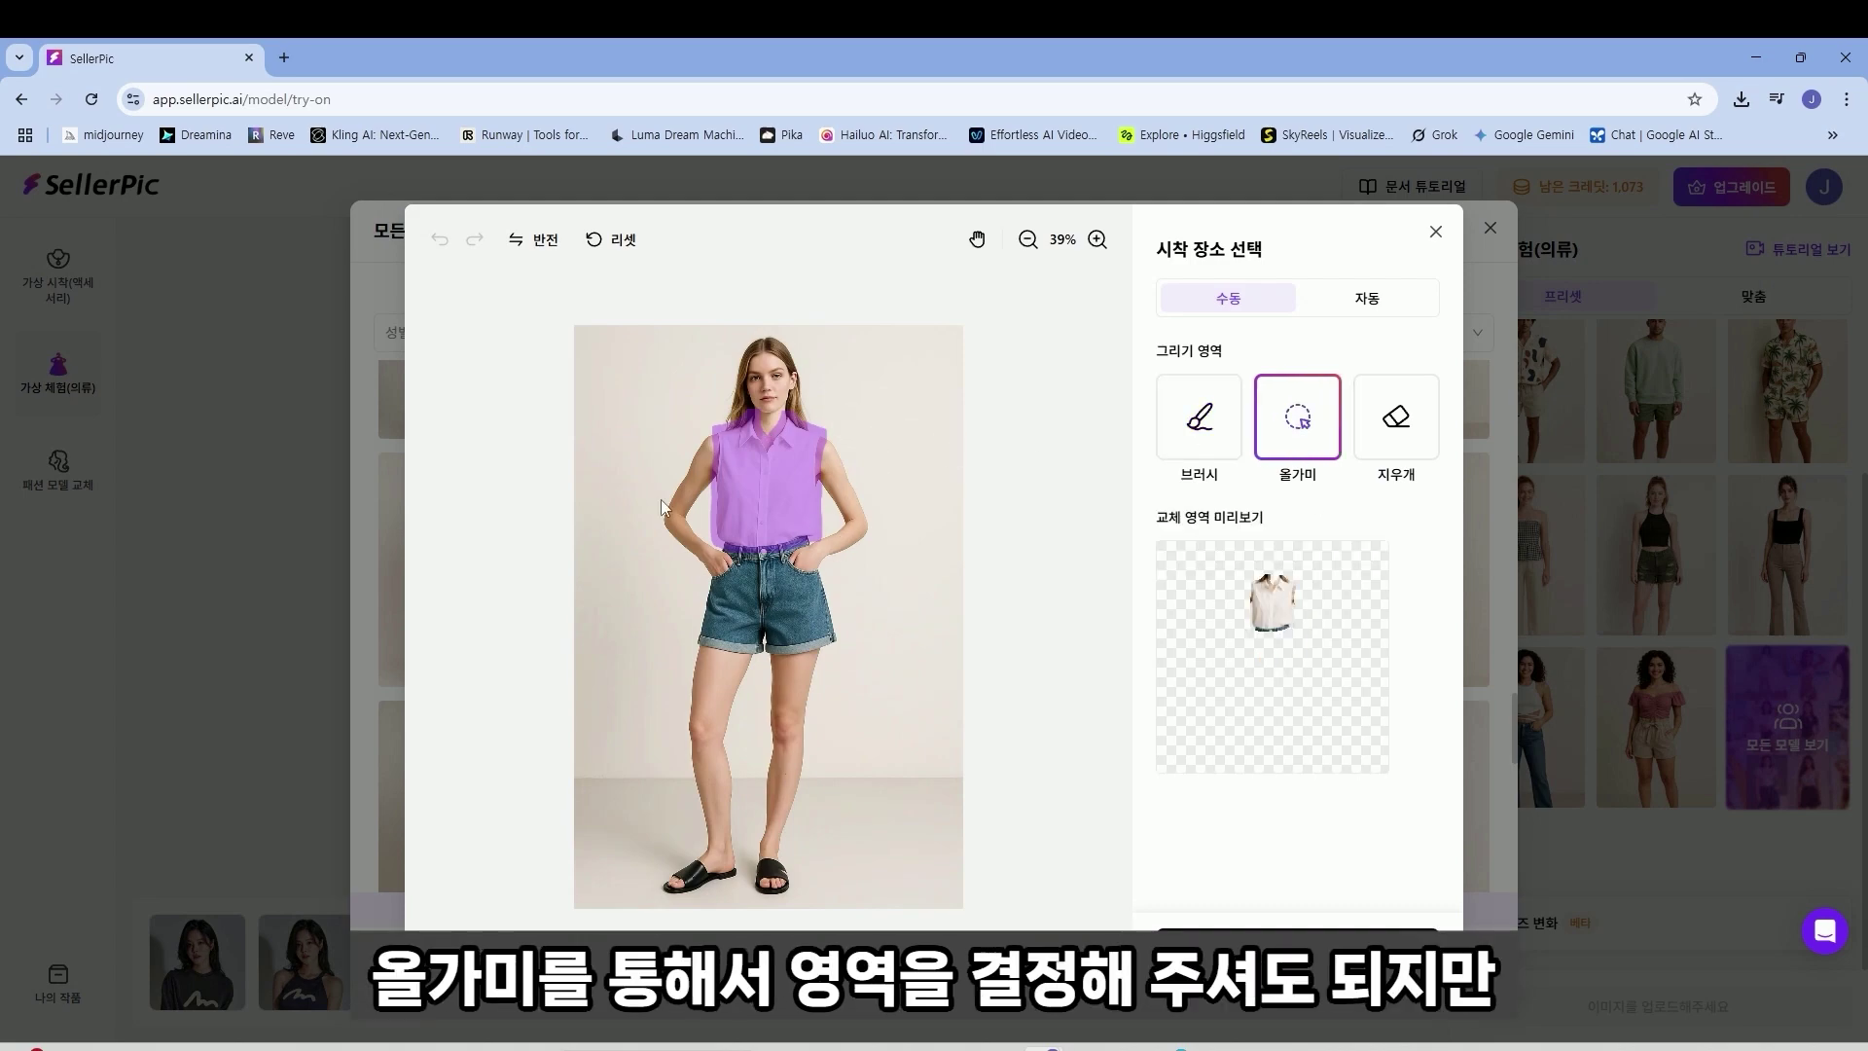
pyautogui.click(1210, 446)
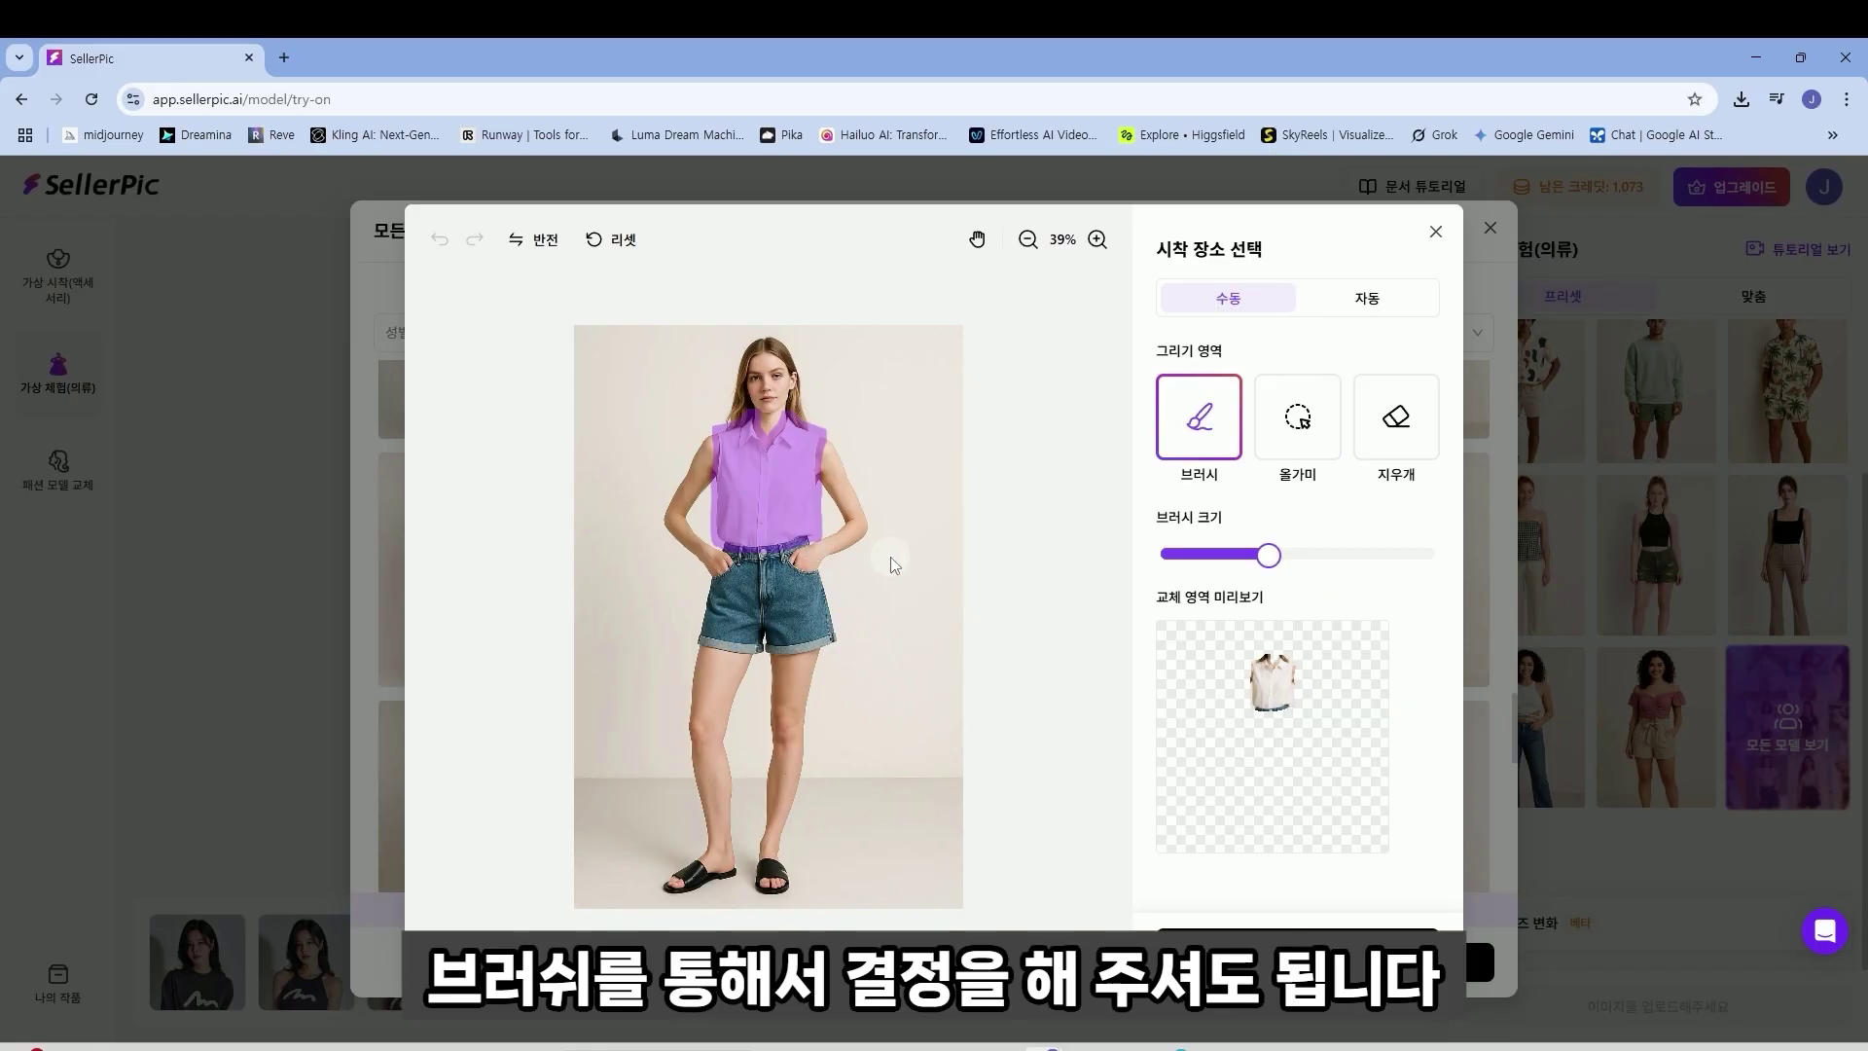
pyautogui.click(1382, 449)
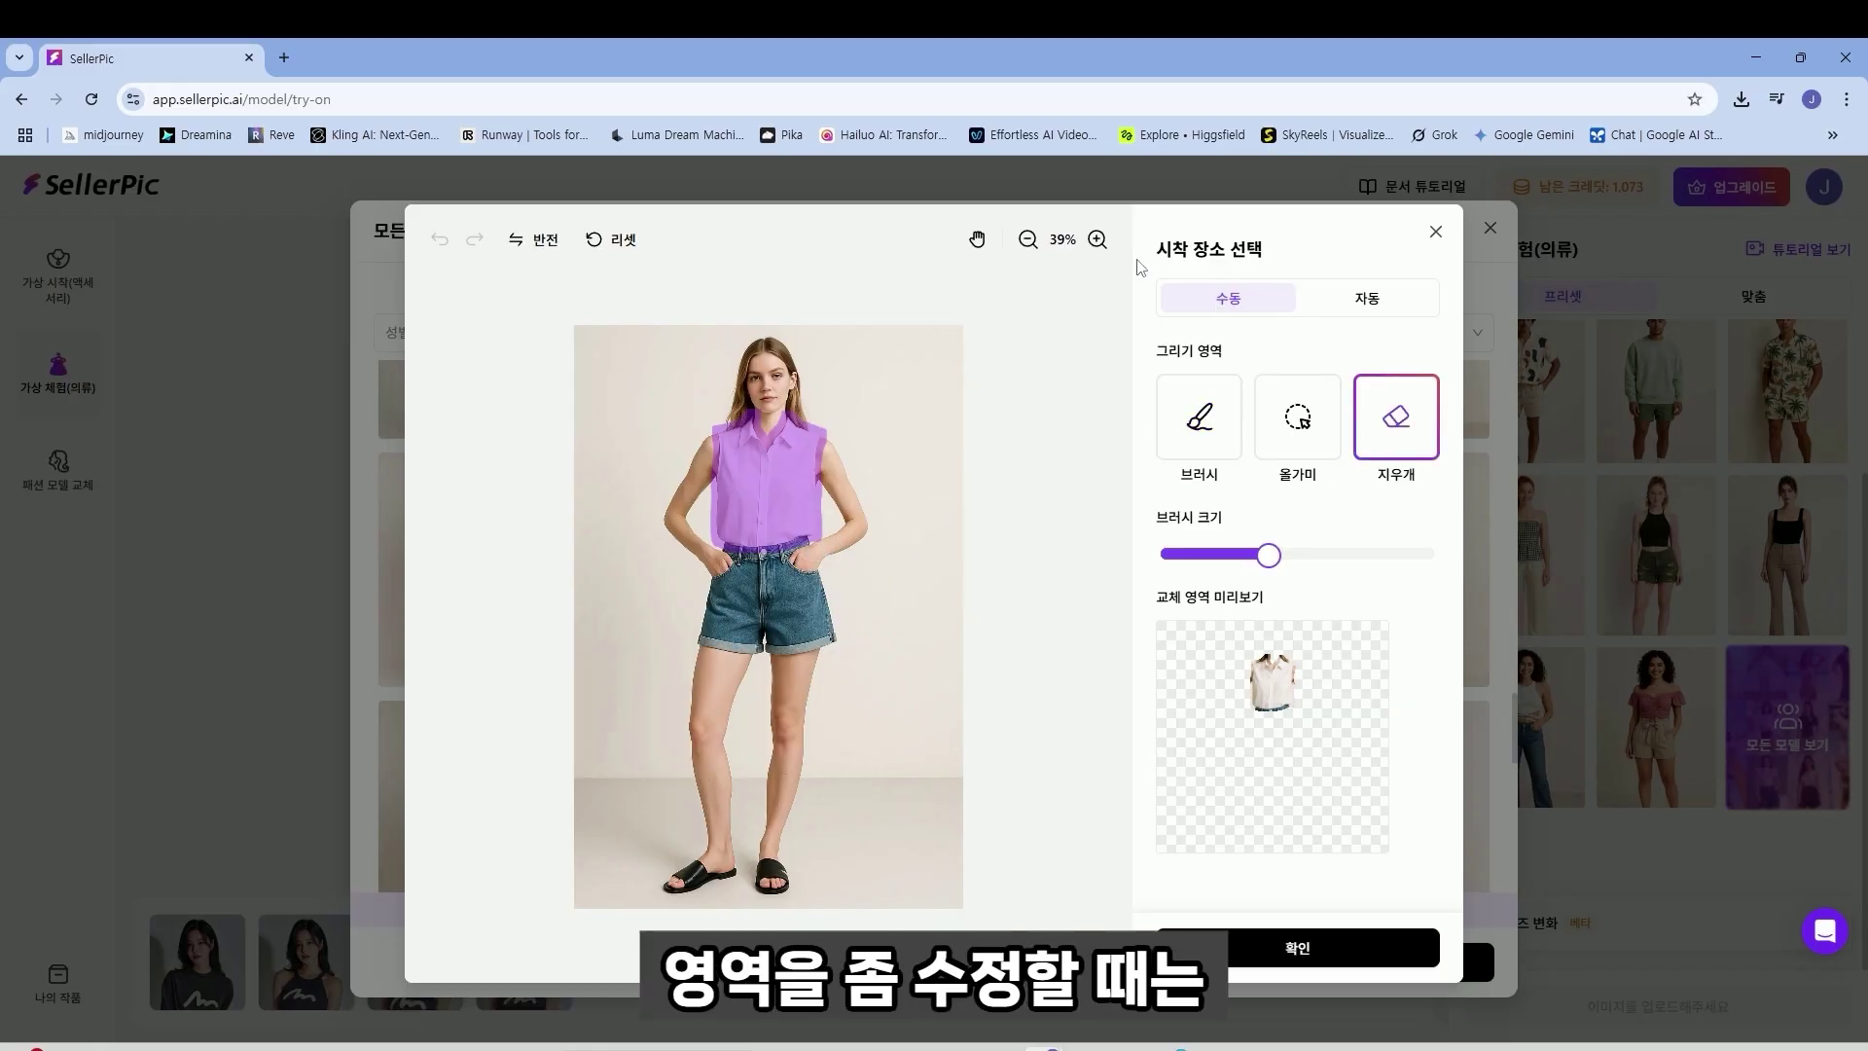
pyautogui.click(1098, 239)
pyautogui.click(1097, 239)
pyautogui.click(1098, 239)
pyautogui.click(1098, 239)
pyautogui.click(1098, 240)
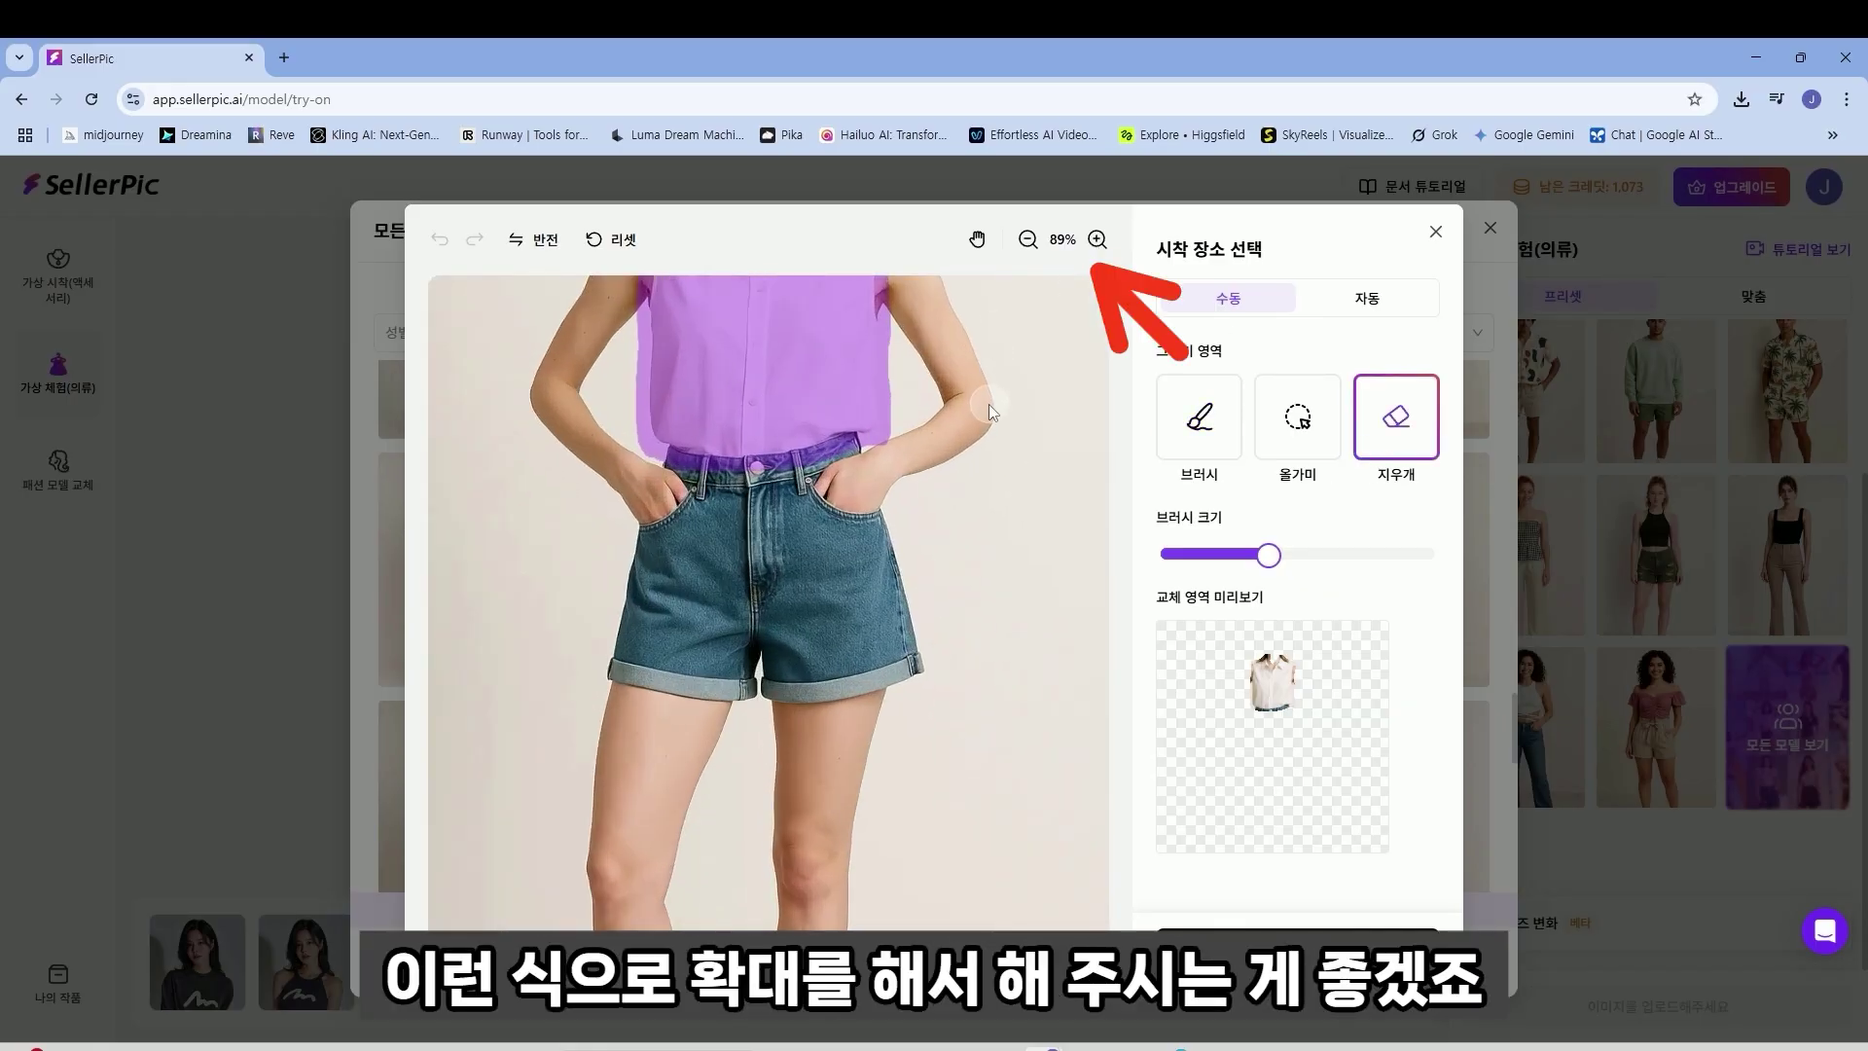
pyautogui.press('space')
pyautogui.scroll(1, 971, 509)
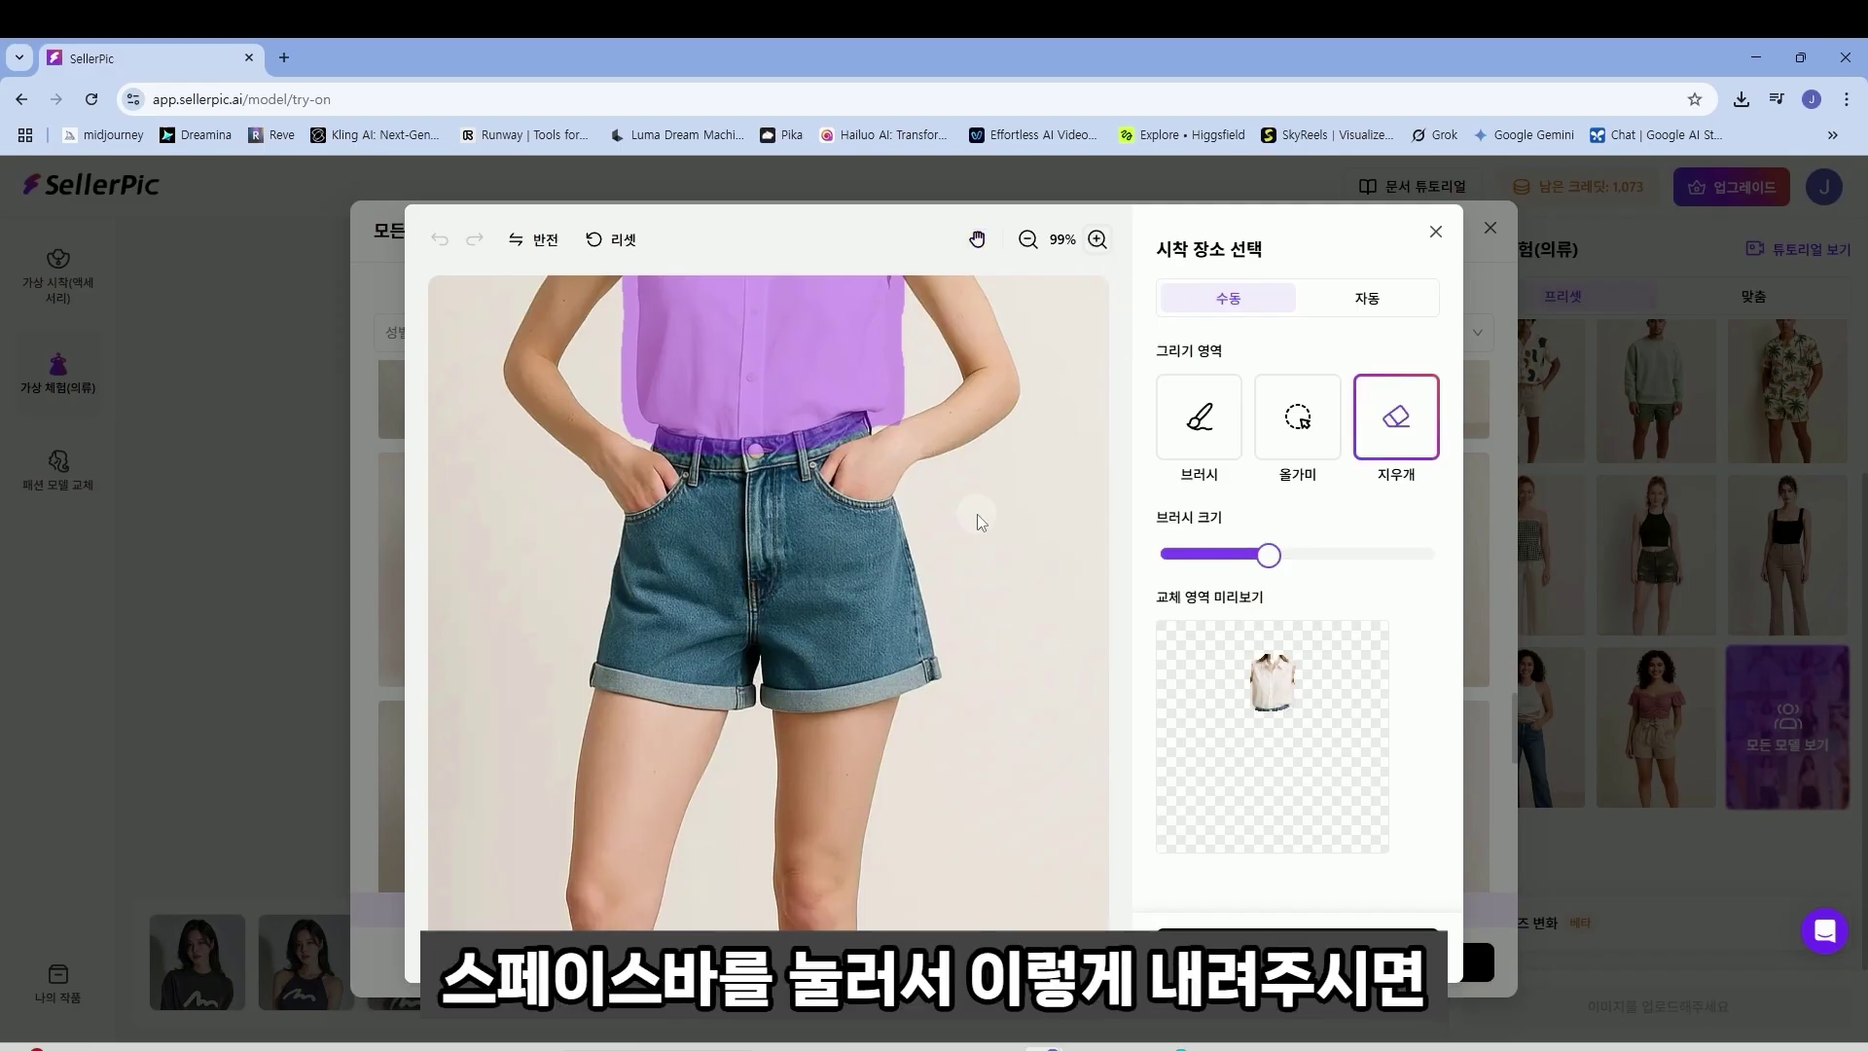
pyautogui.press('space')
pyautogui.press('space')
pyautogui.moveTo(972, 477); pyautogui.dragTo(980, 642)
pyautogui.press('space')
pyautogui.moveTo(960, 542); pyautogui.dragTo(961, 584)
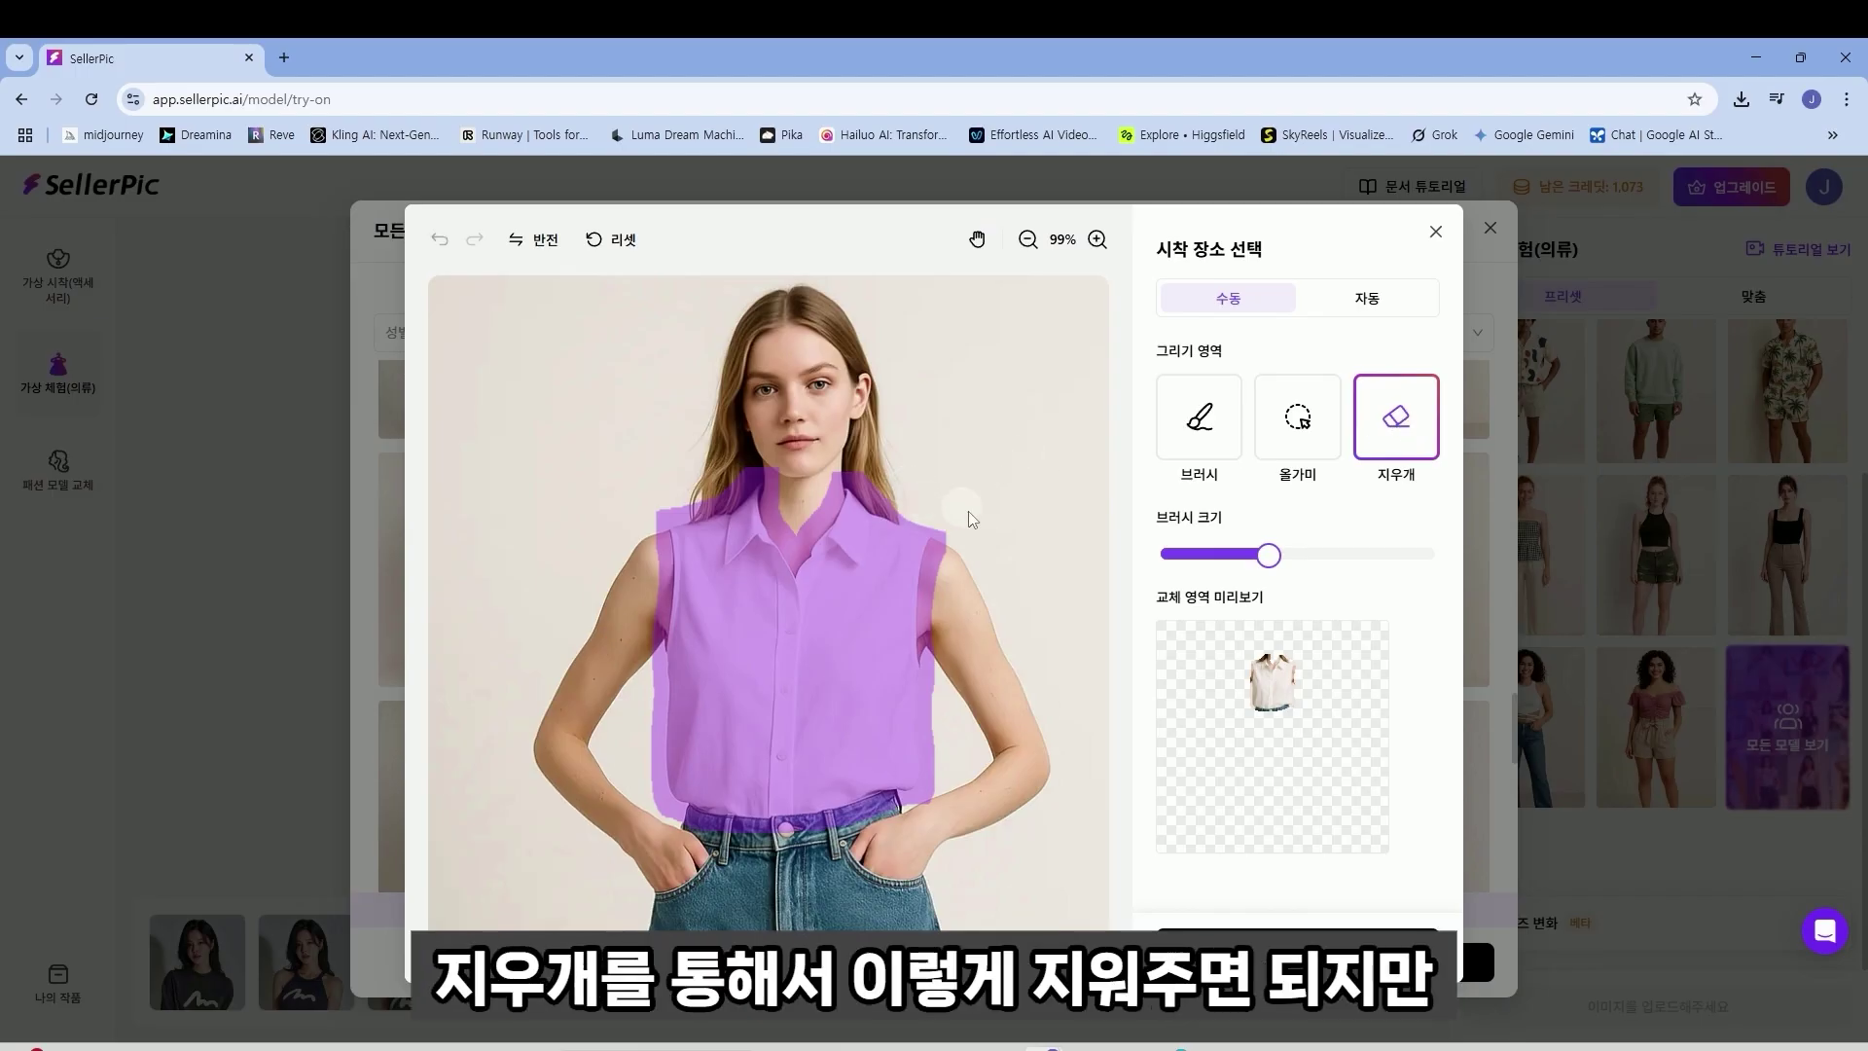
pyautogui.moveTo(970, 519); pyautogui.dragTo(931, 478)
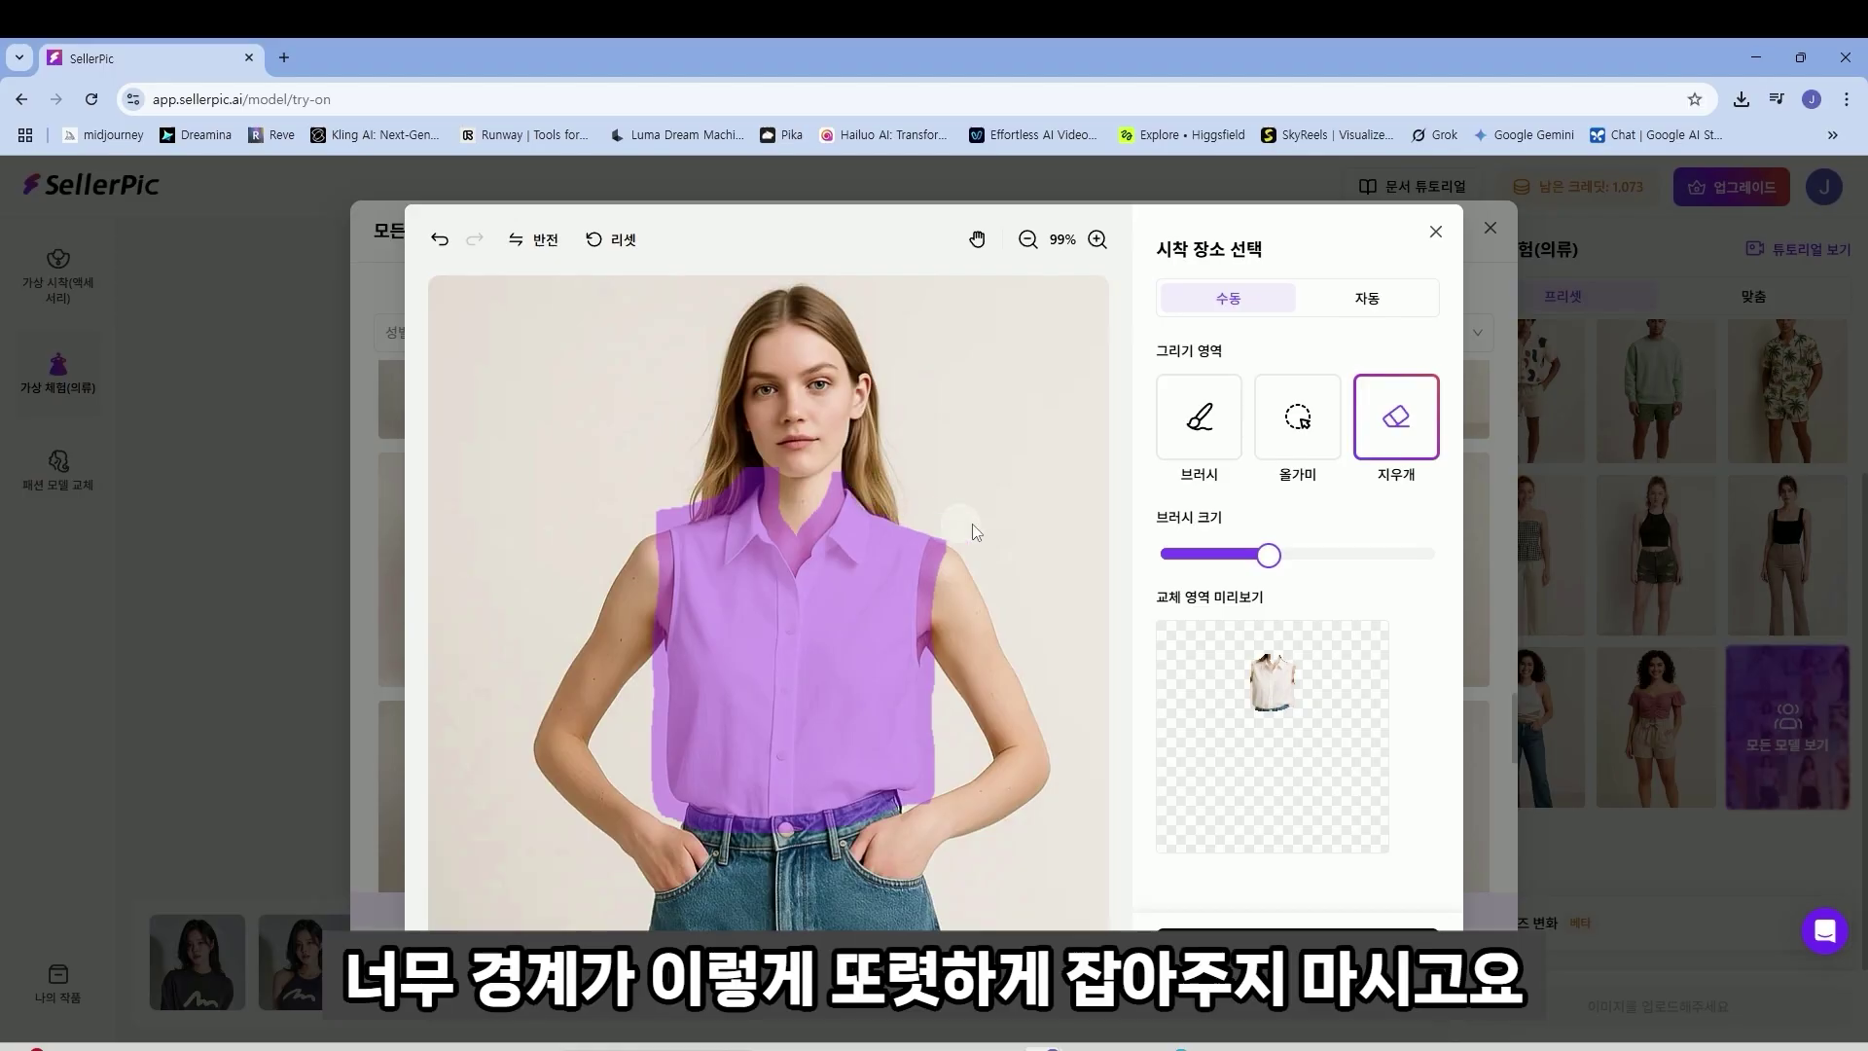
# - Brush the mask back beyond the same shoulder's edge, and confirm the mask area and the chosen model
pyautogui.click(1187, 443)
pyautogui.moveTo(848, 497)
pyautogui.mouseDown()
pyautogui.moveTo(942, 530)
pyautogui.moveTo(929, 570)
pyautogui.mouseUp()
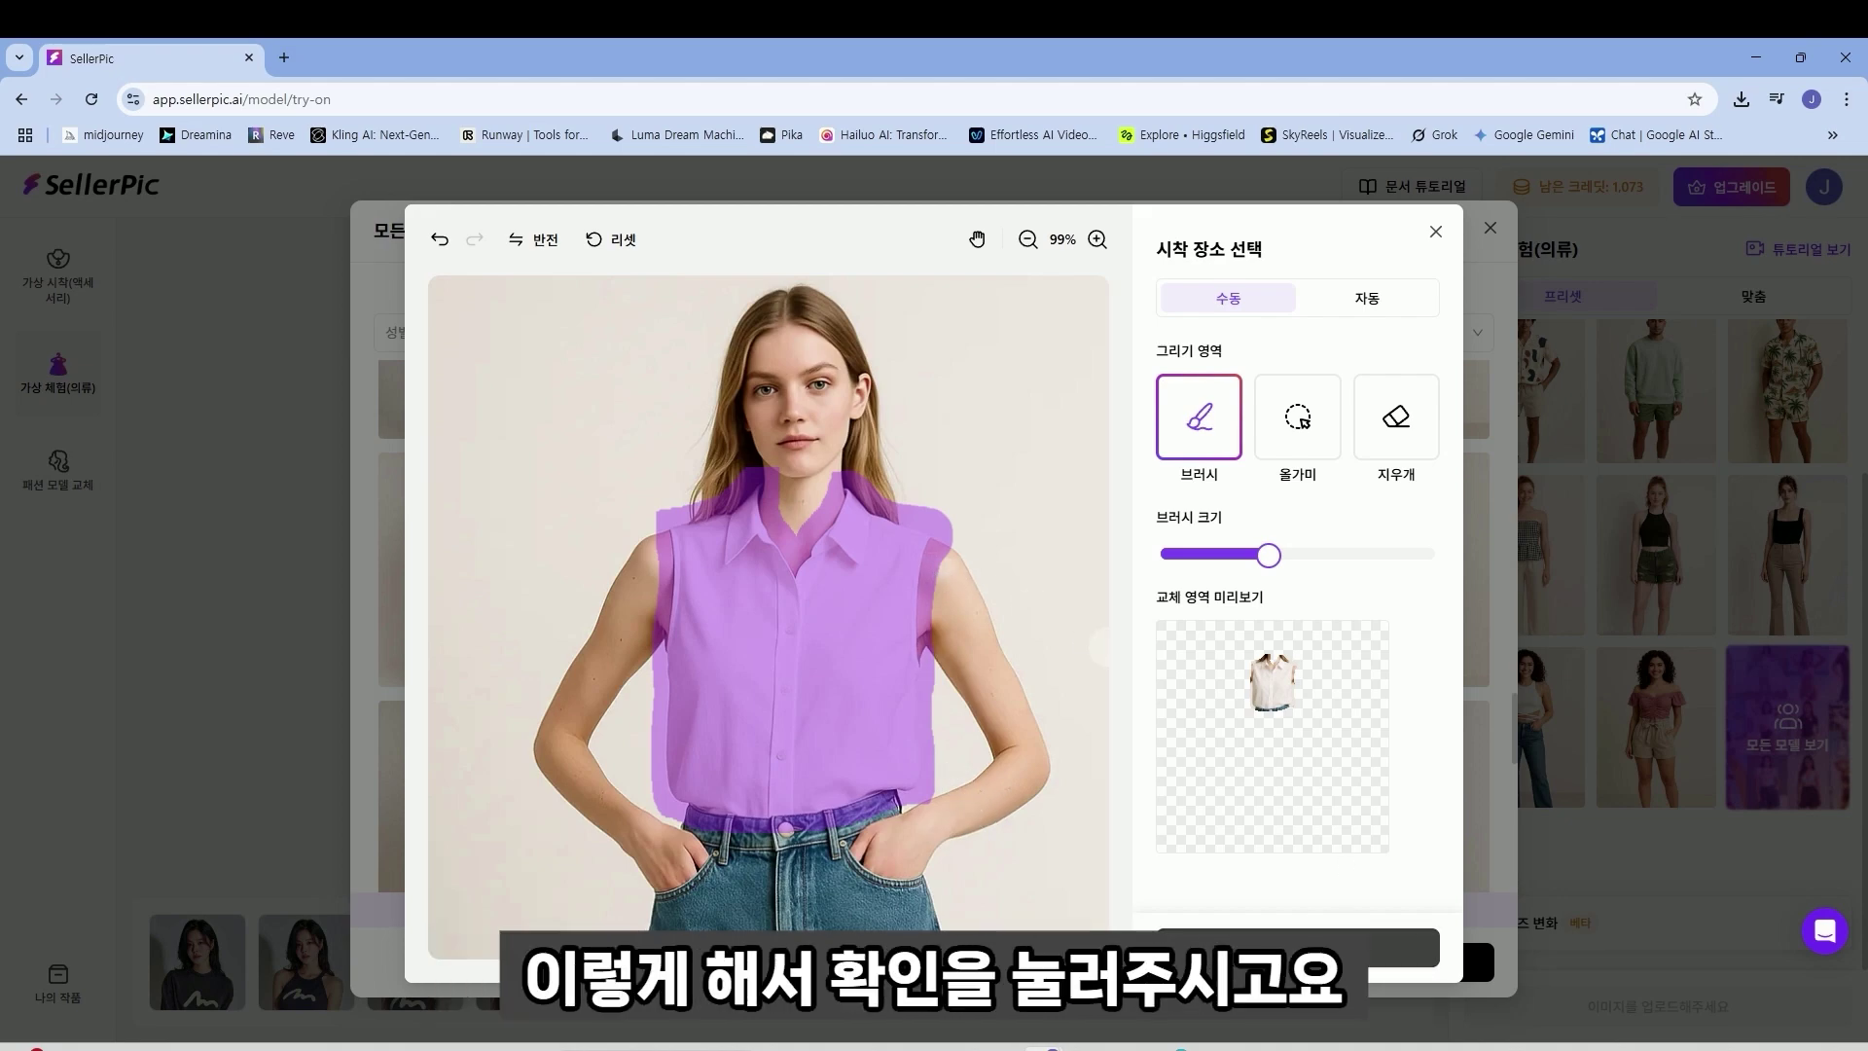
pyautogui.click(1284, 964)
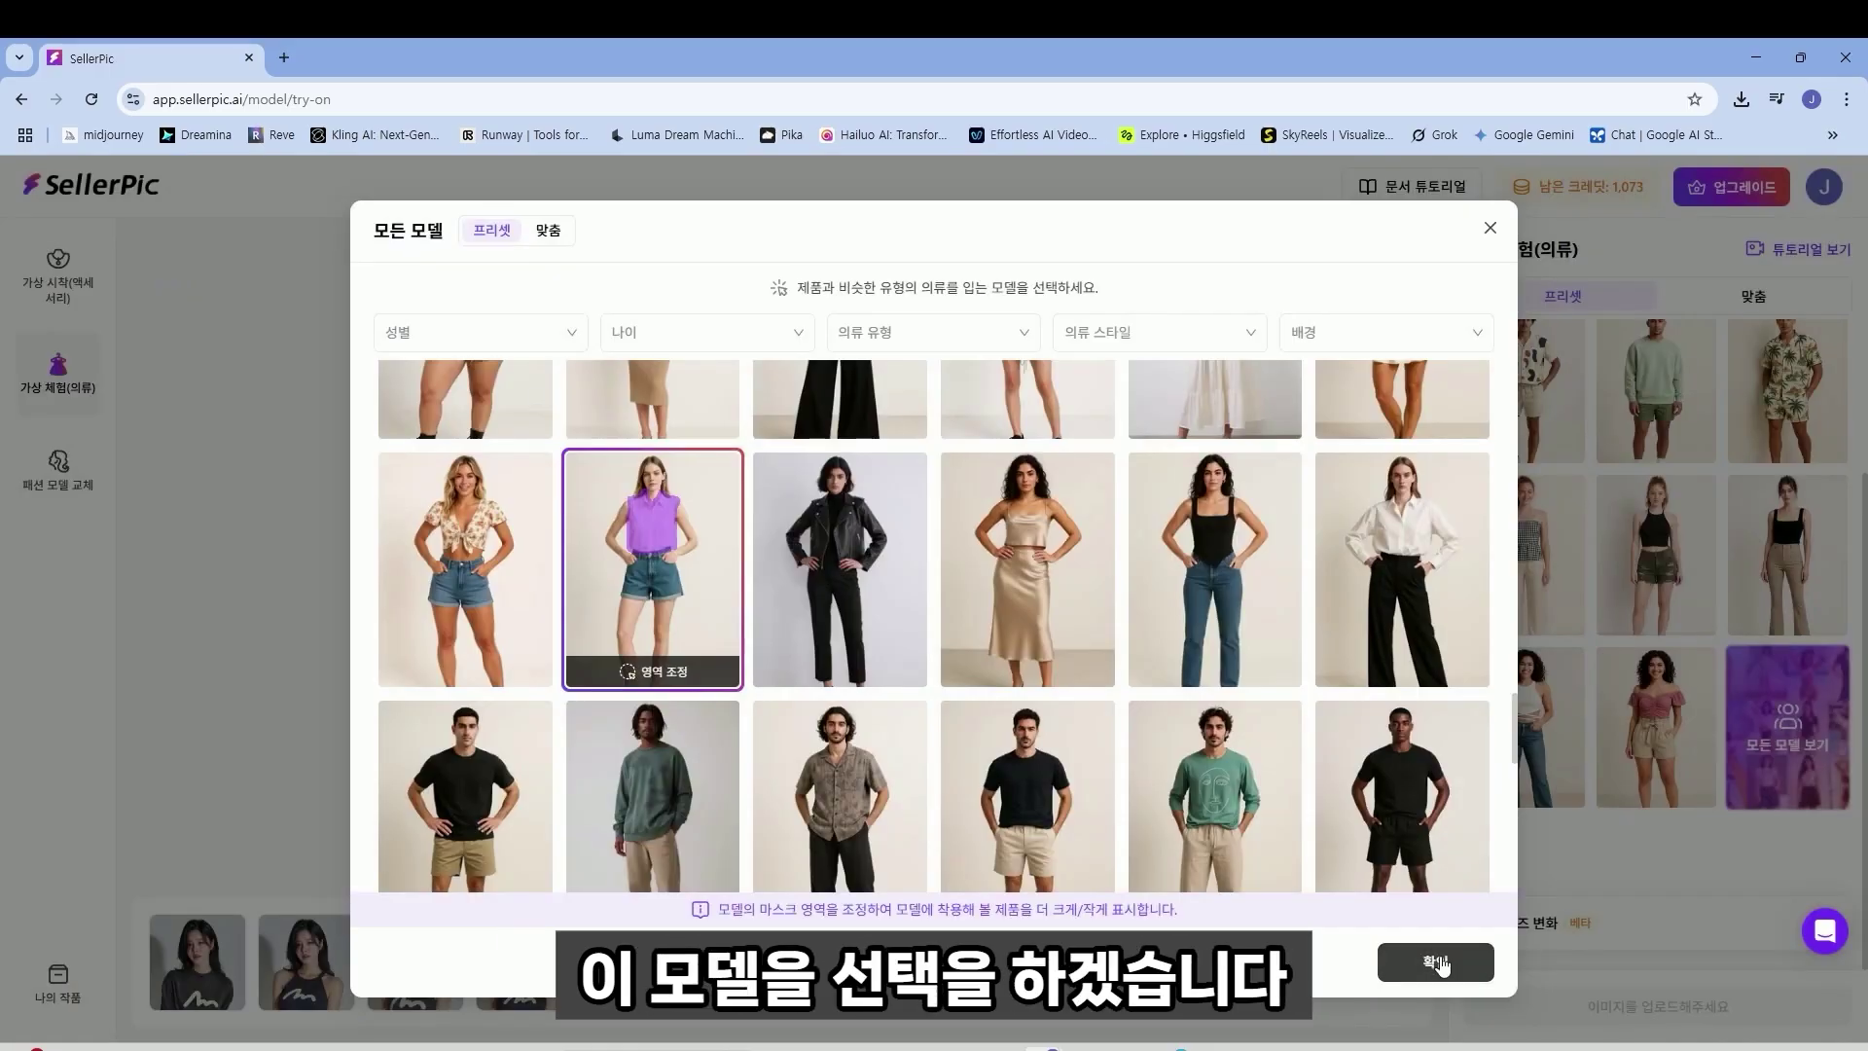
pyautogui.click(1438, 961)
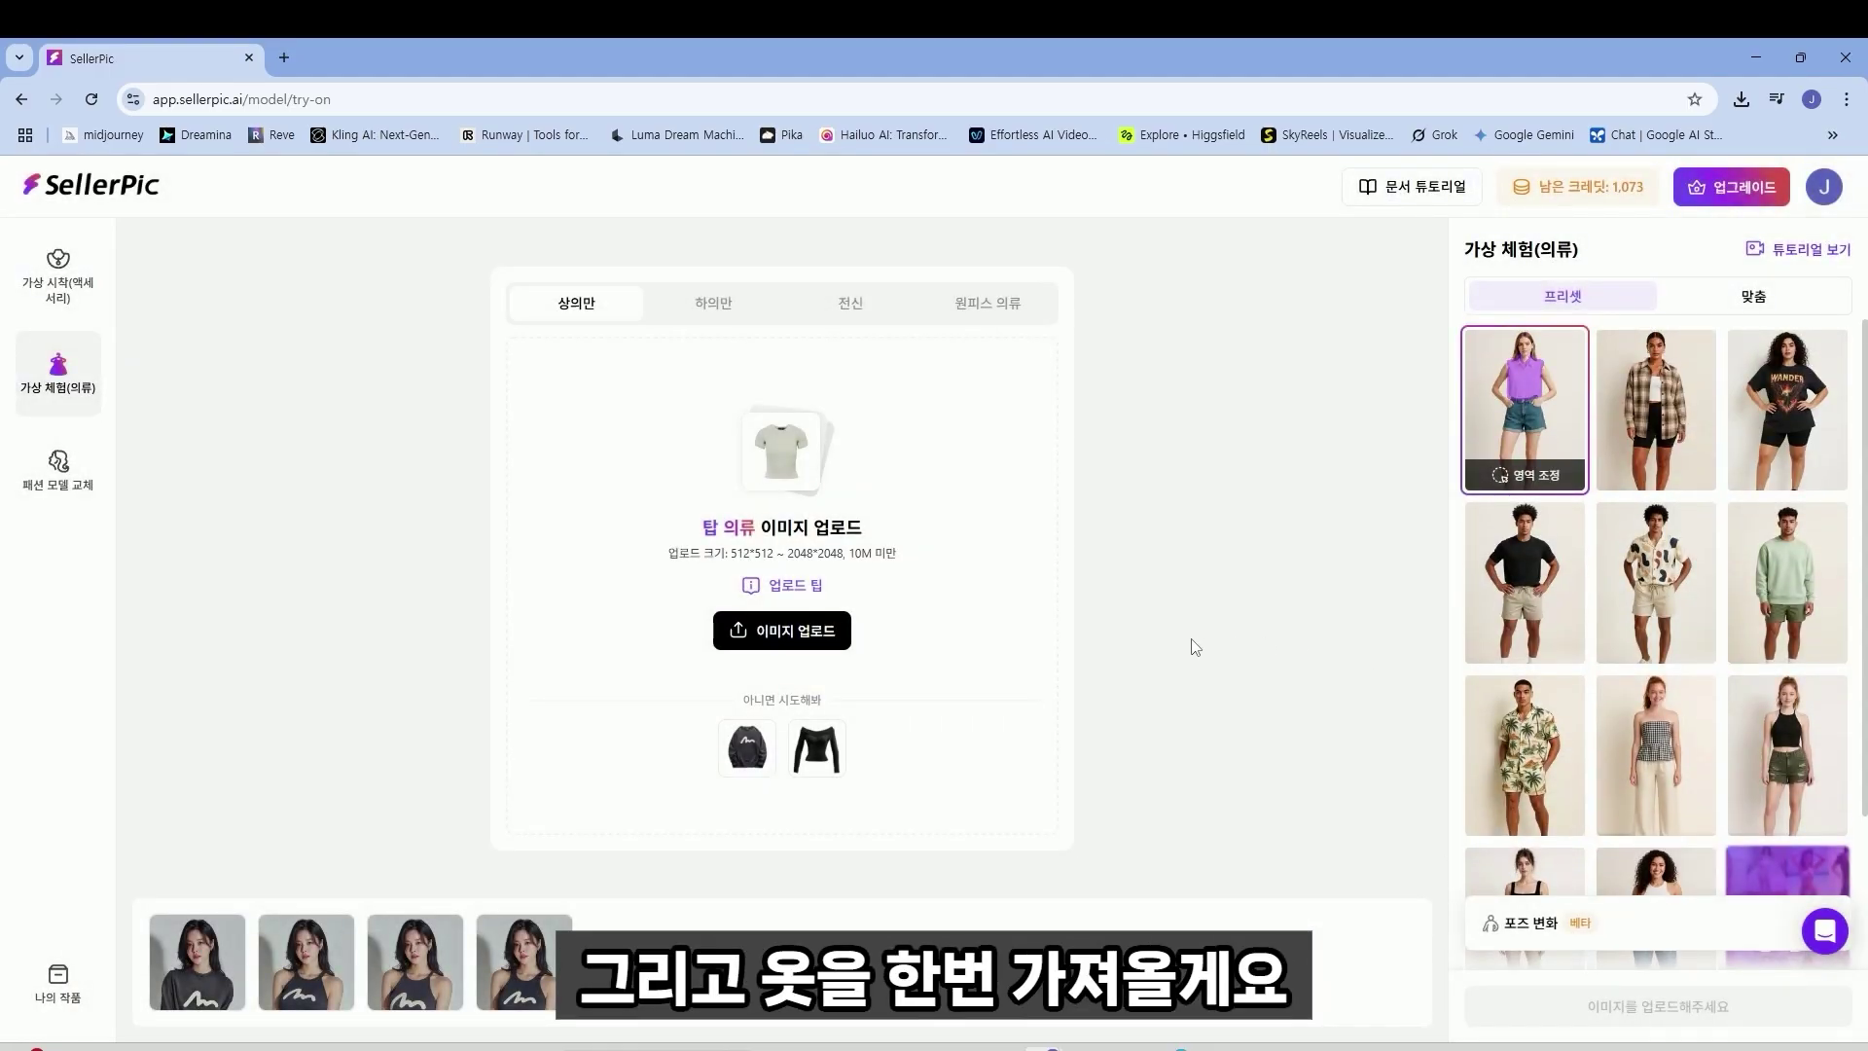
# - Upload the floral patterned crop top image as the top garment
pyautogui.moveTo(904, 634); pyautogui.dragTo(770, 676)
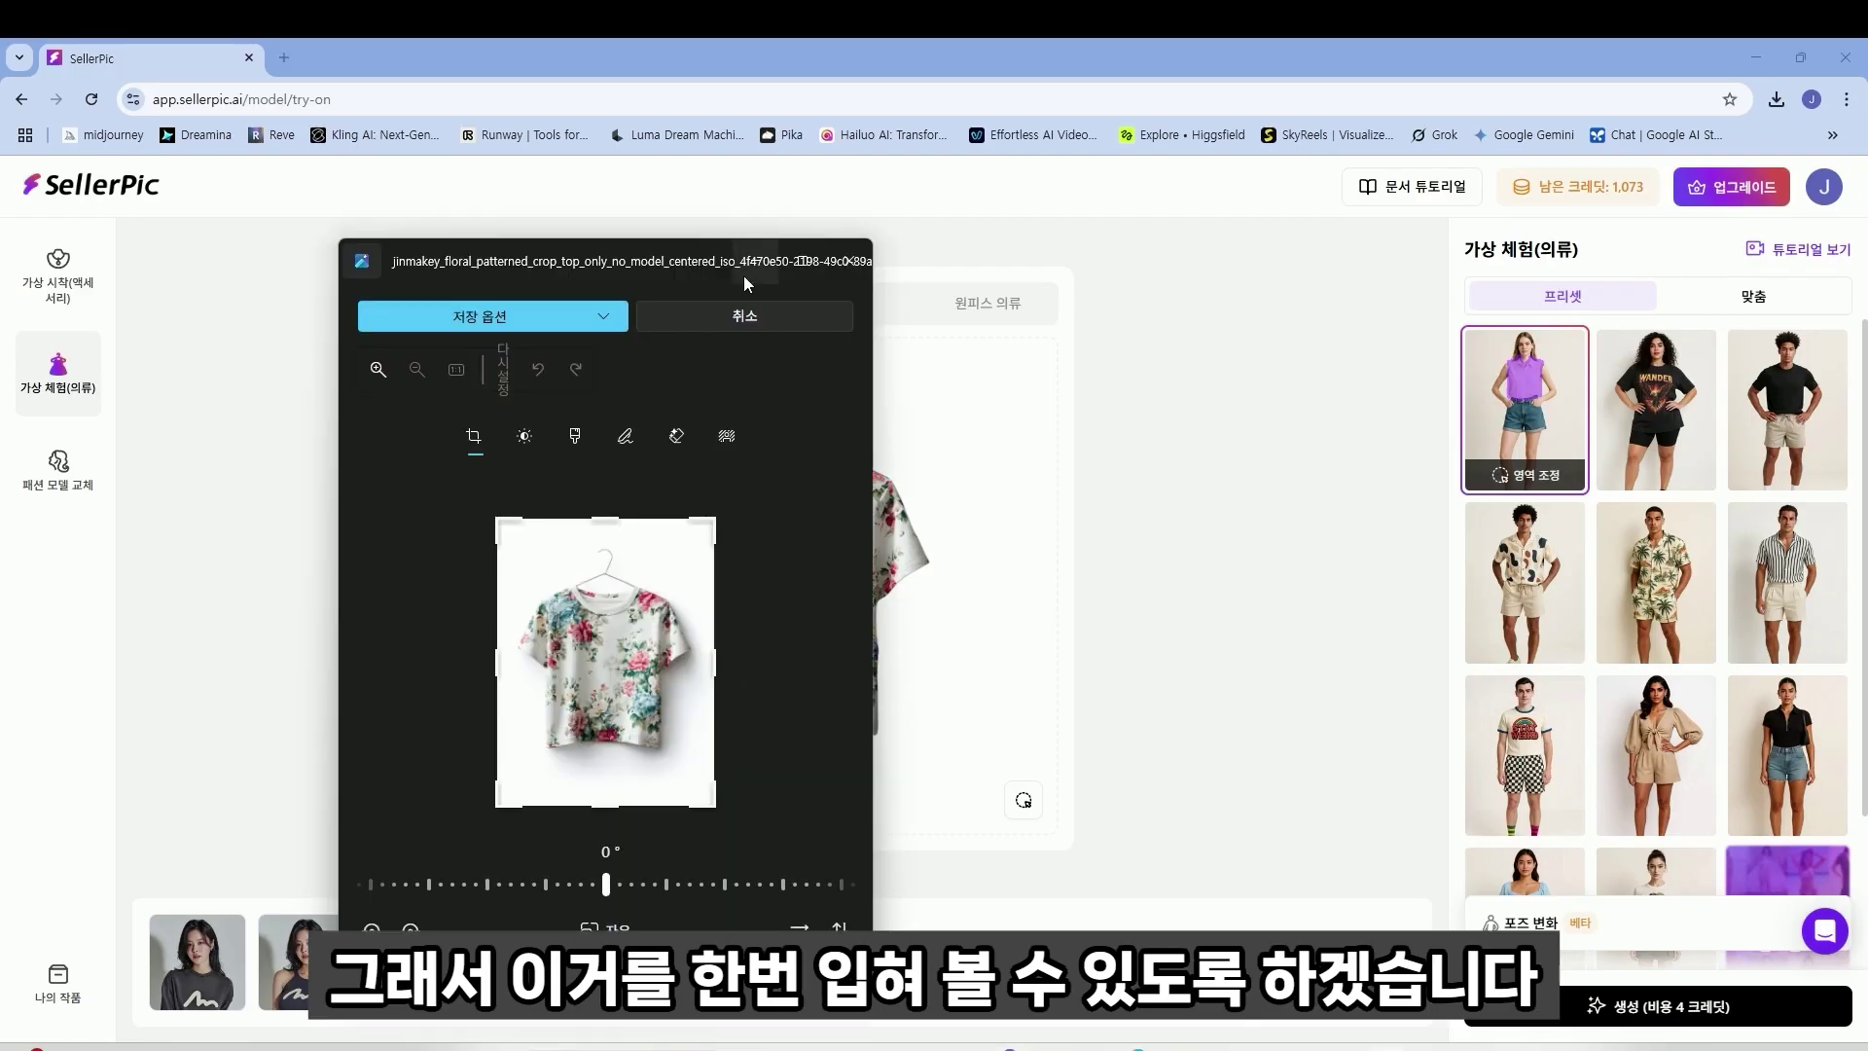
# - Compare the original floral top photo on its hanger with the uploaded garment, and close the photo editor without saving
pyautogui.moveTo(670, 252); pyautogui.dragTo(1346, 182)
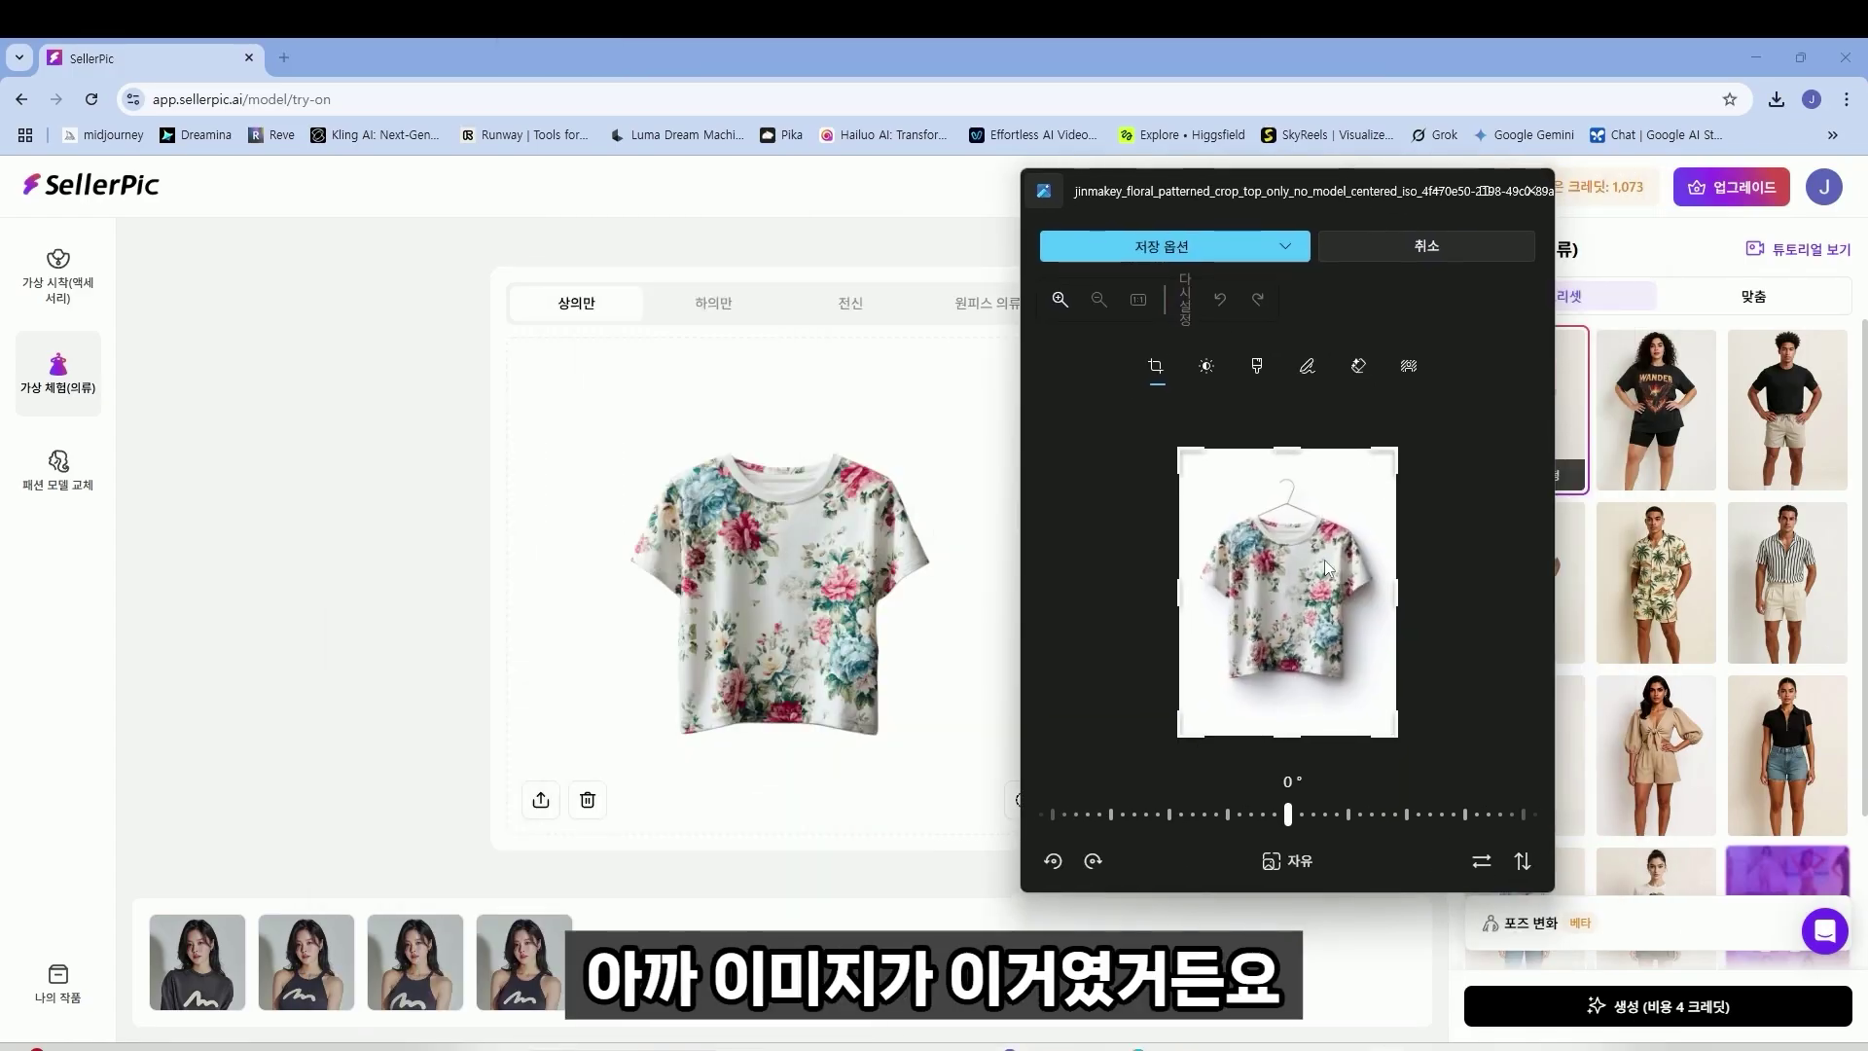
pyautogui.scroll(3, 1319, 583)
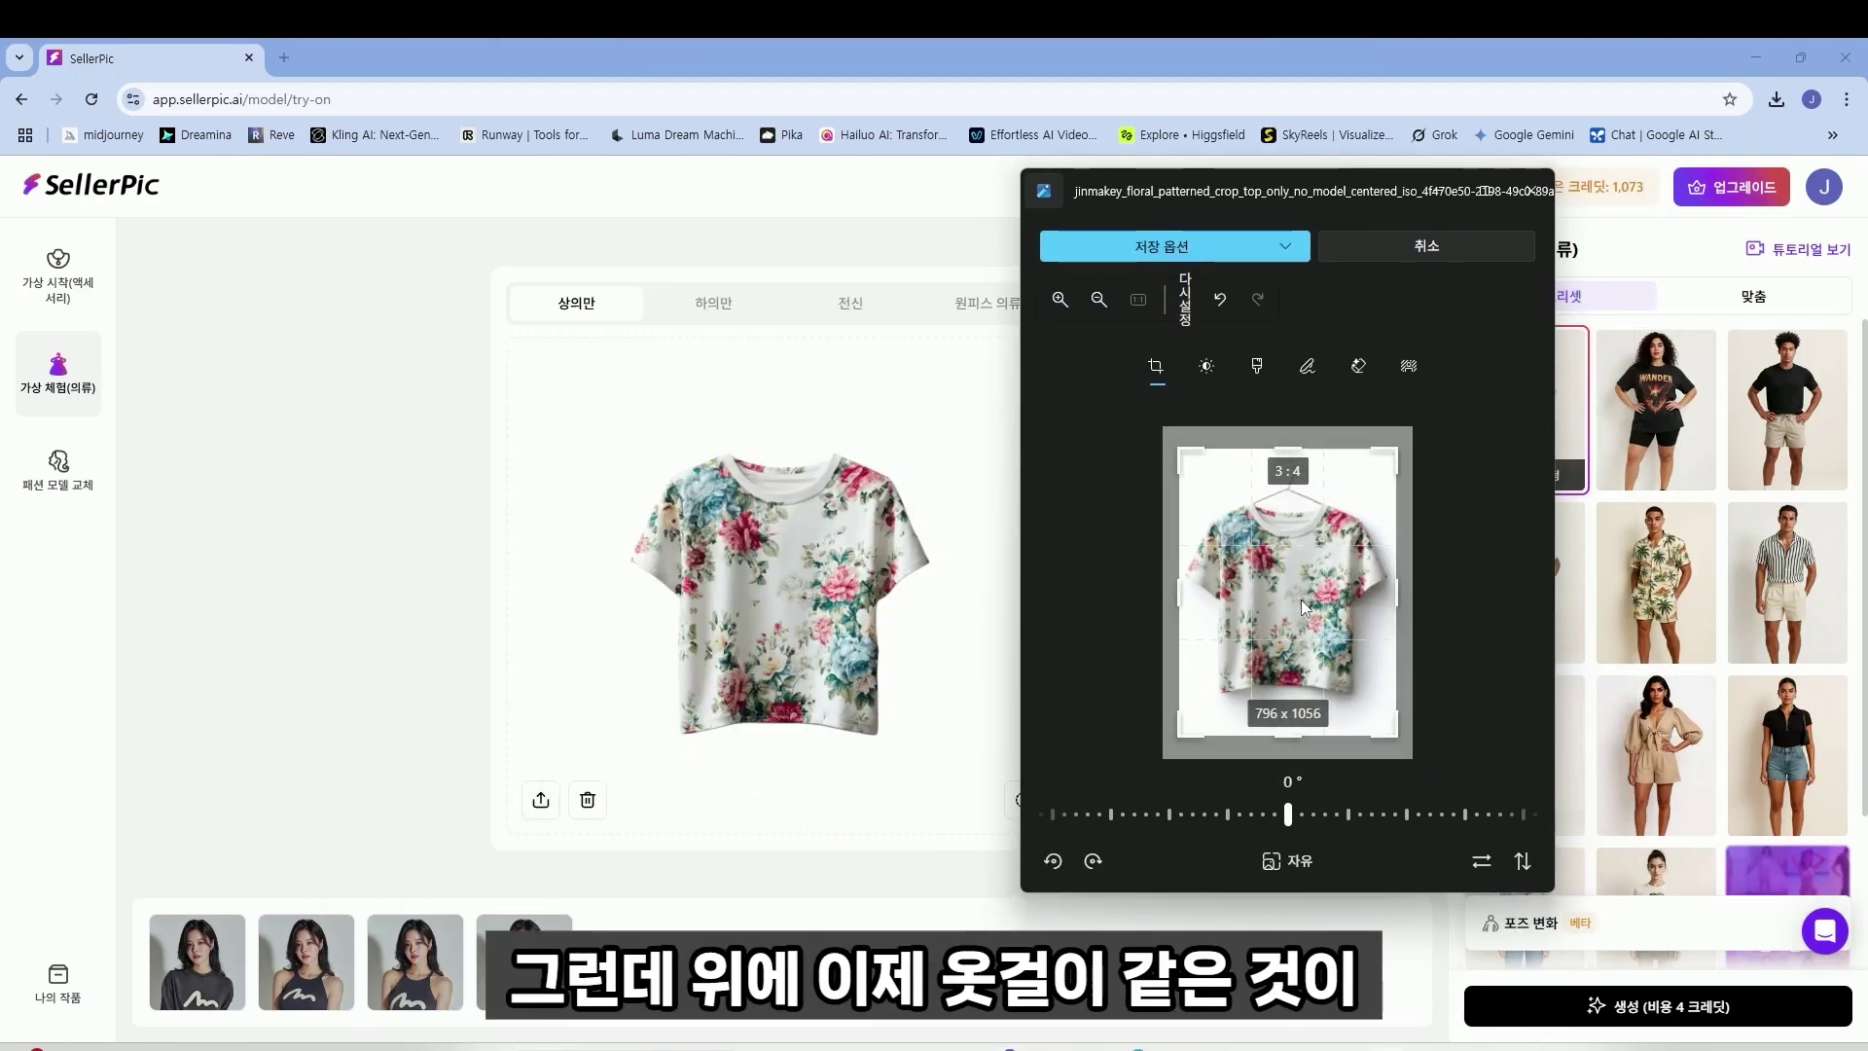
pyautogui.scroll(-3, 1303, 606)
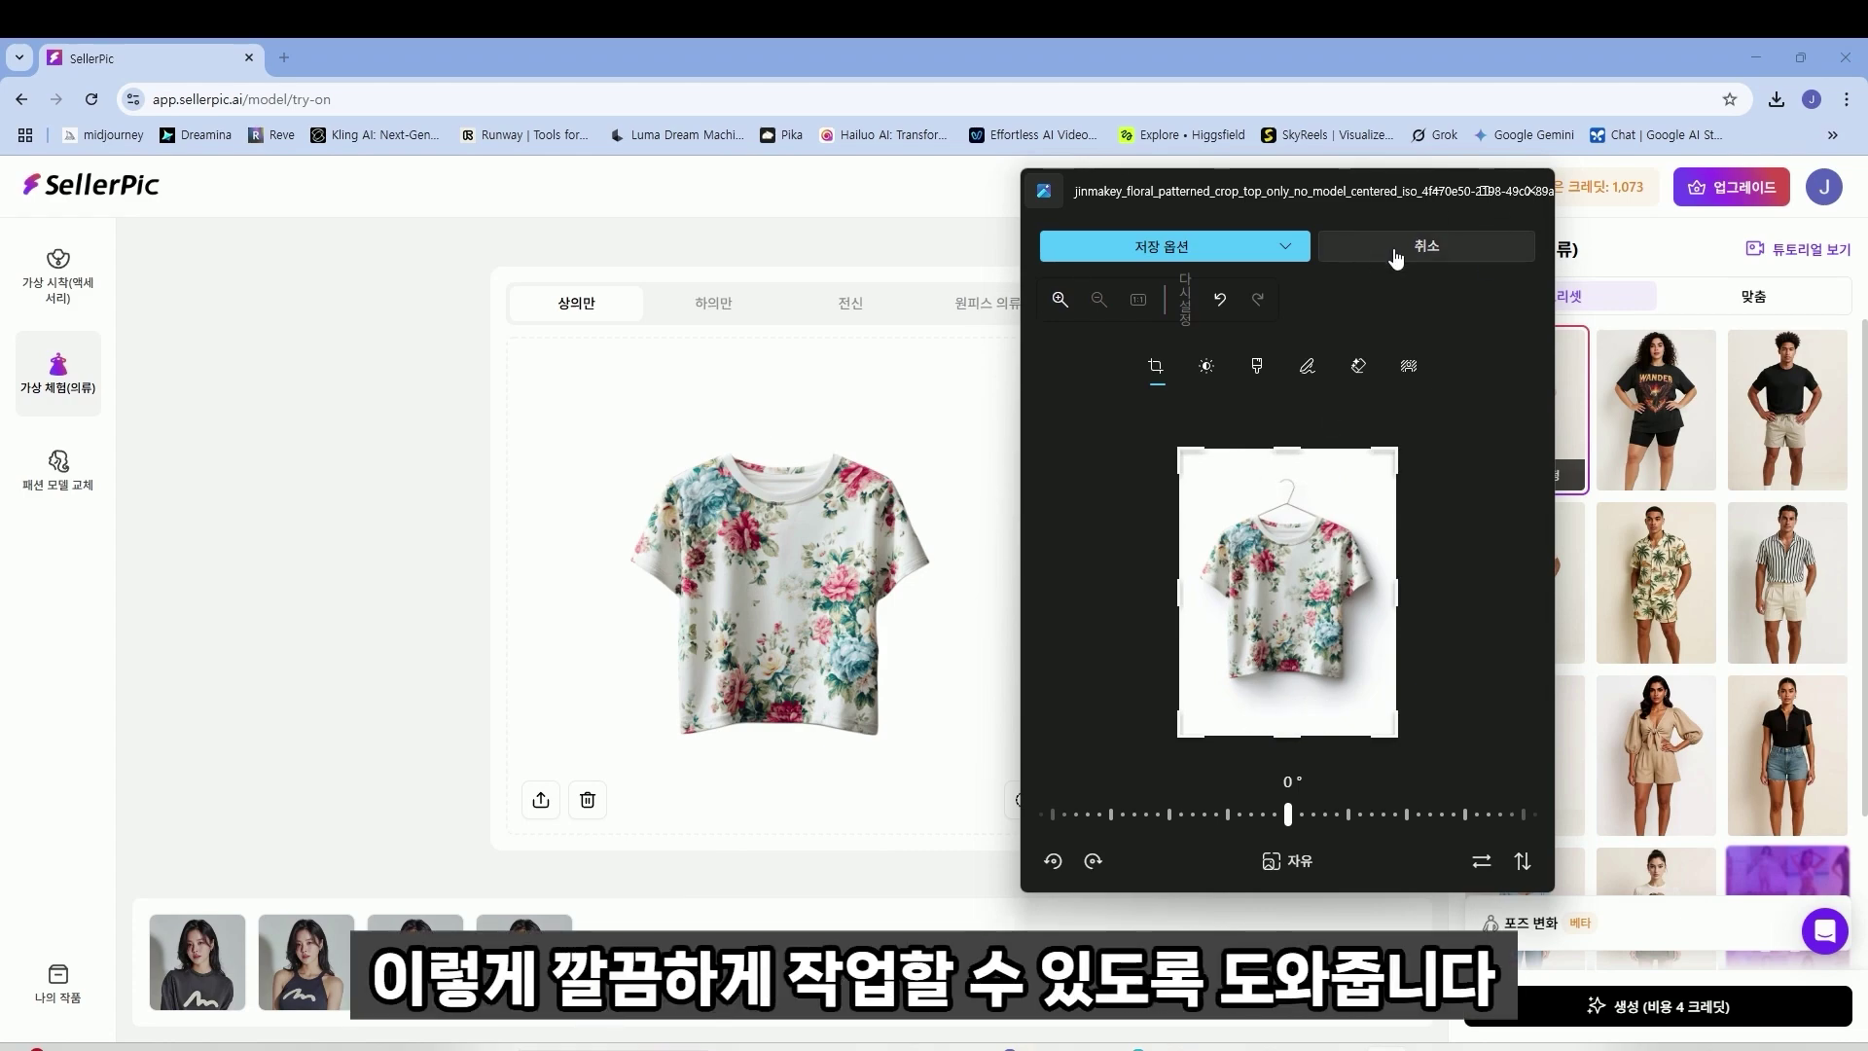
pyautogui.click(1396, 255)
pyautogui.click(1443, 192)
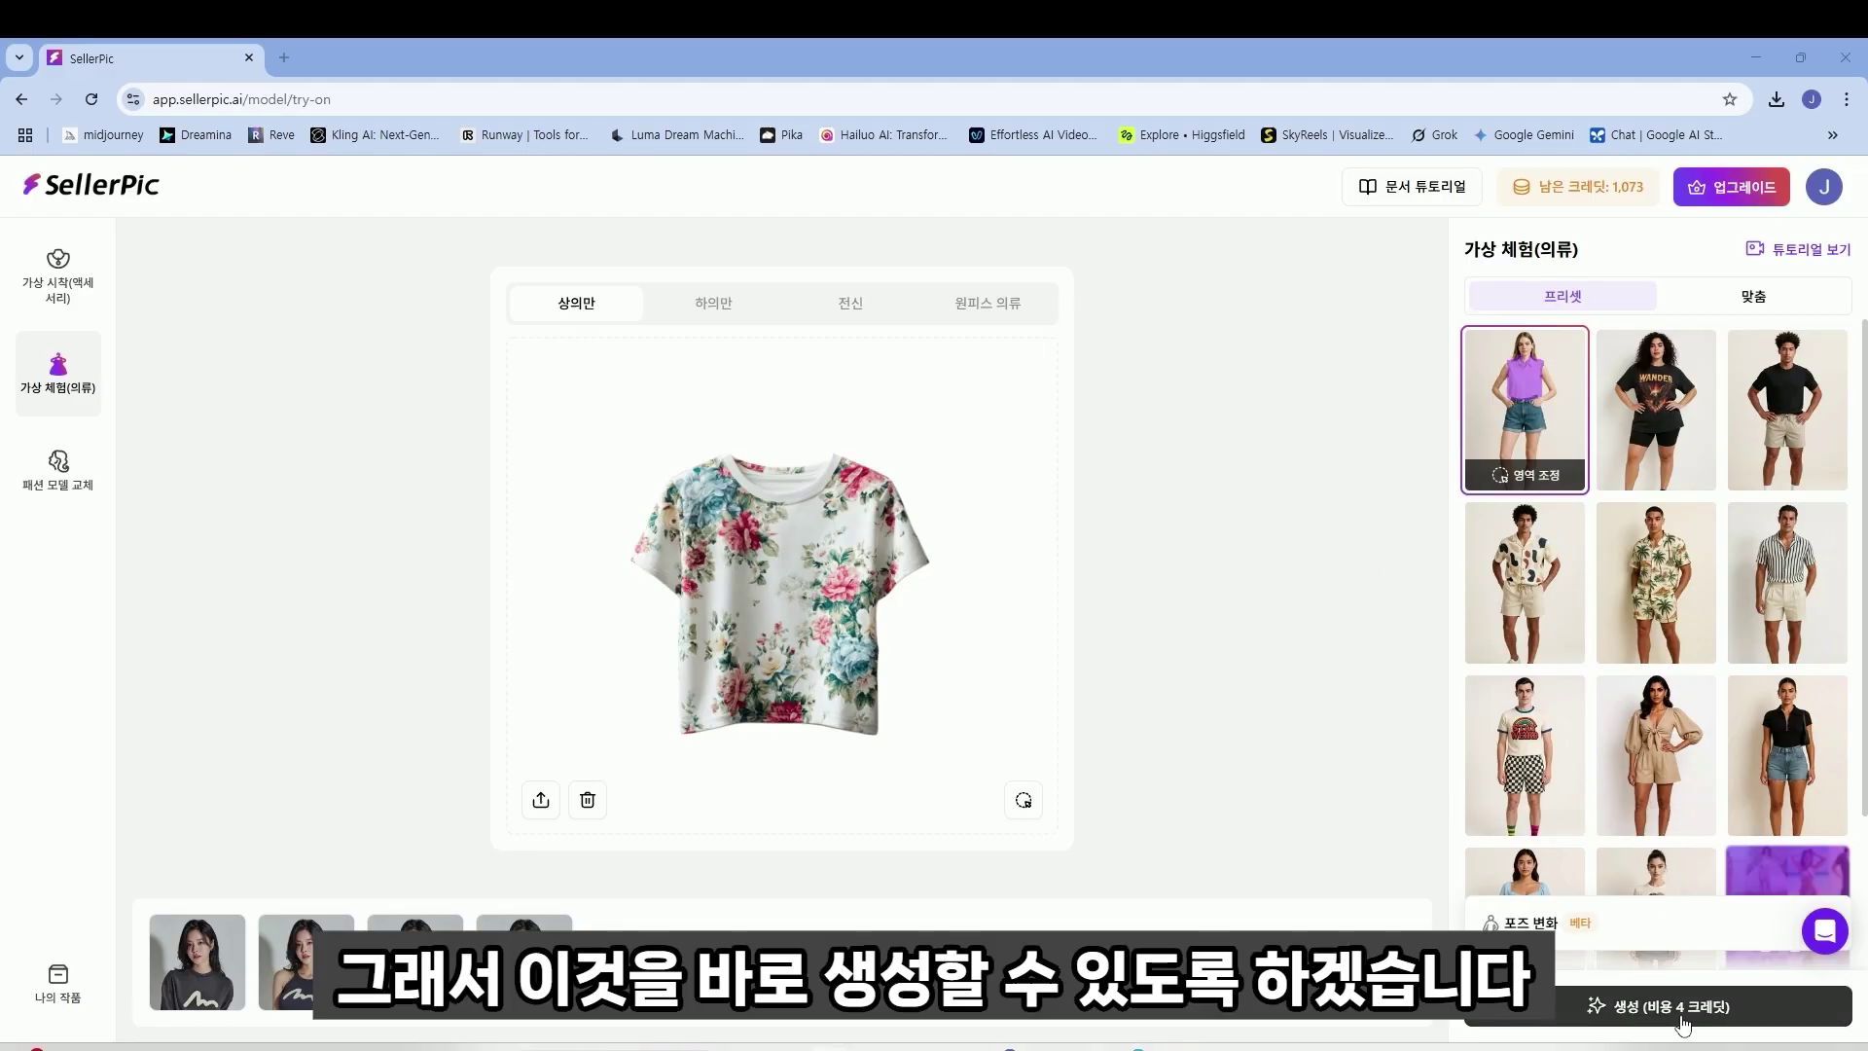
# - Generate the virtual try-on with the floral top, and compare a sleeveless result side by side with the original garment photo
pyautogui.click(1673, 1012)
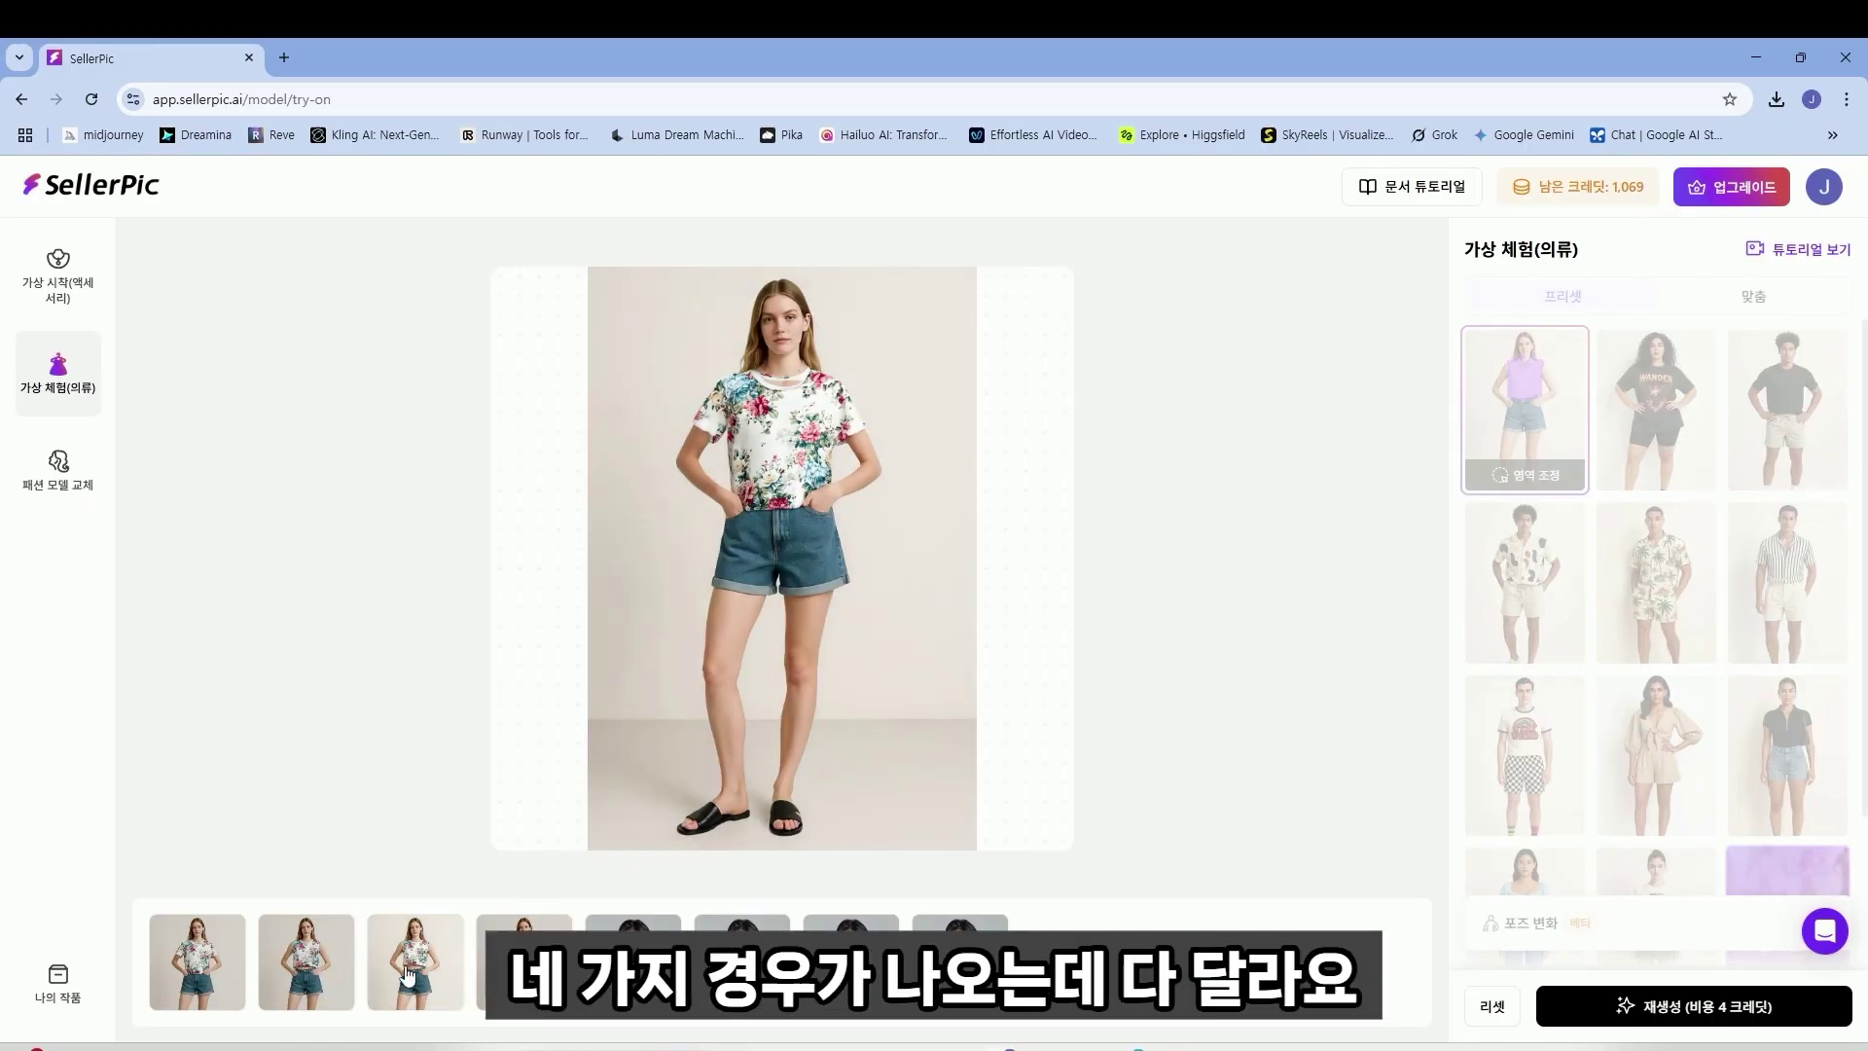
pyautogui.click(989, 630)
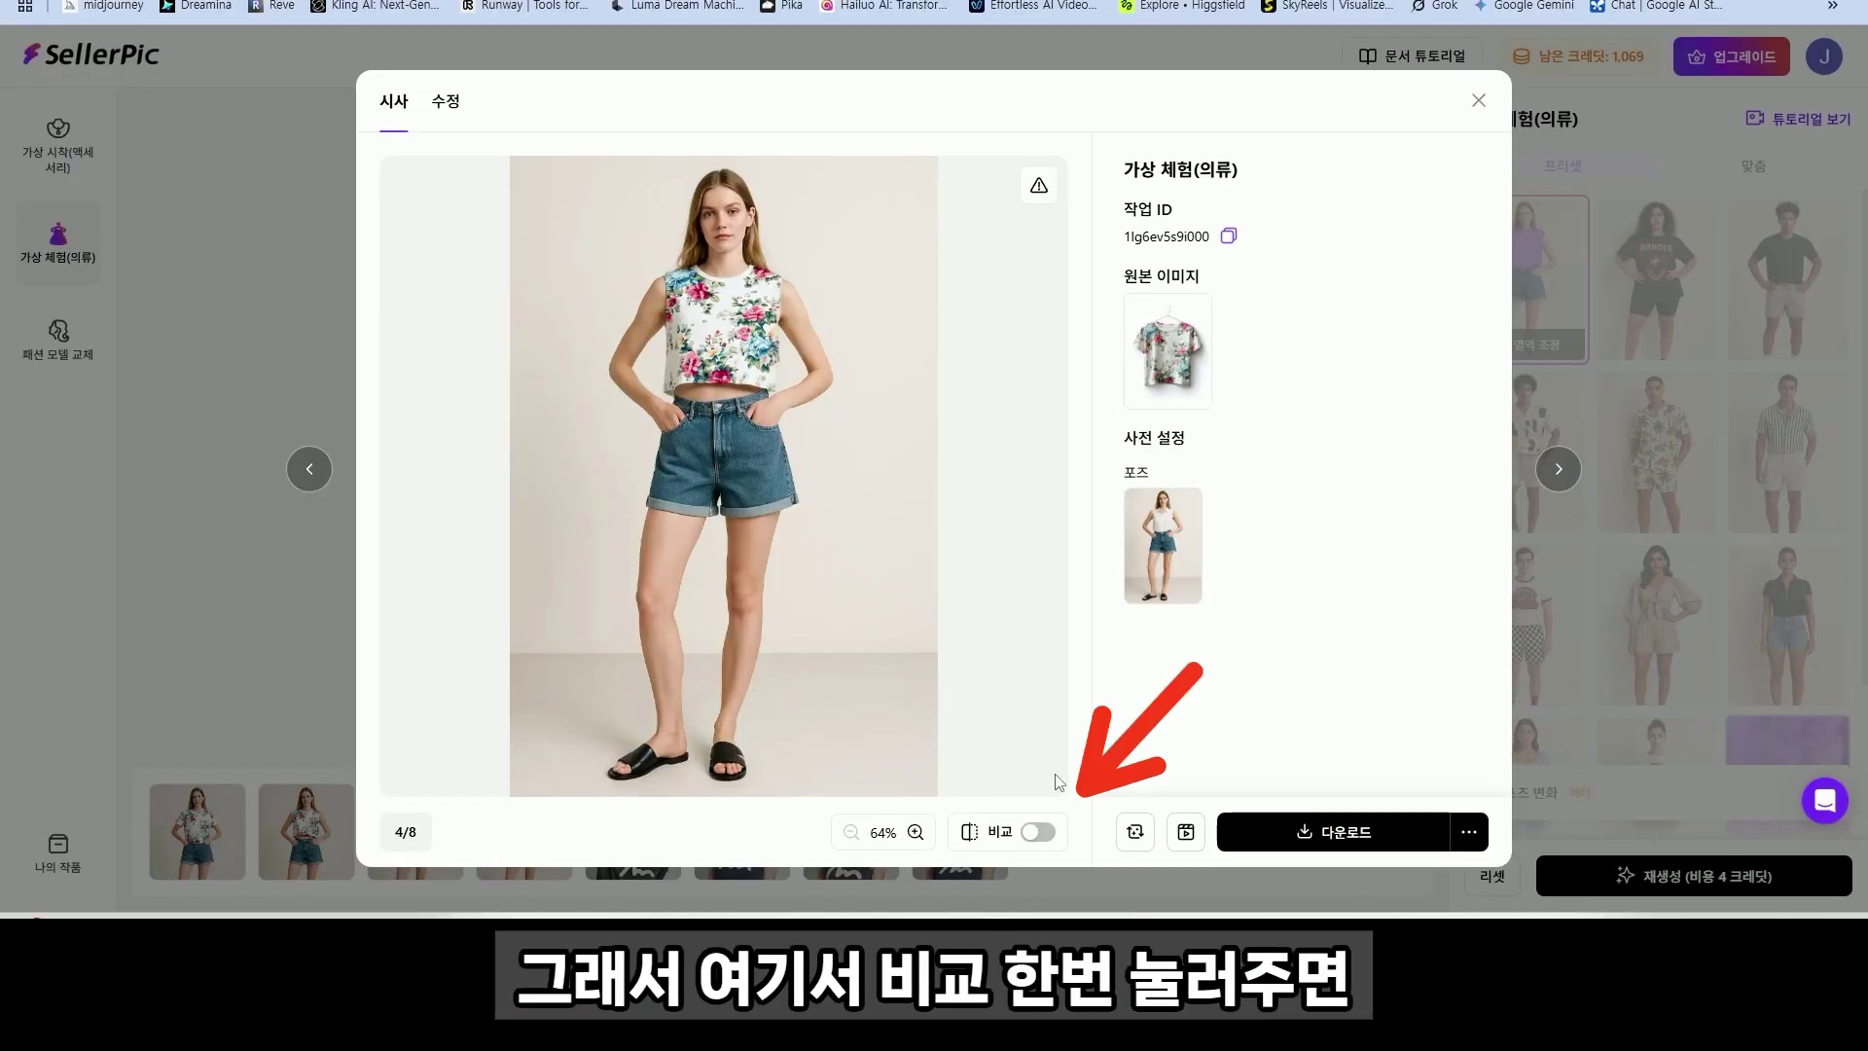
pyautogui.click(1041, 960)
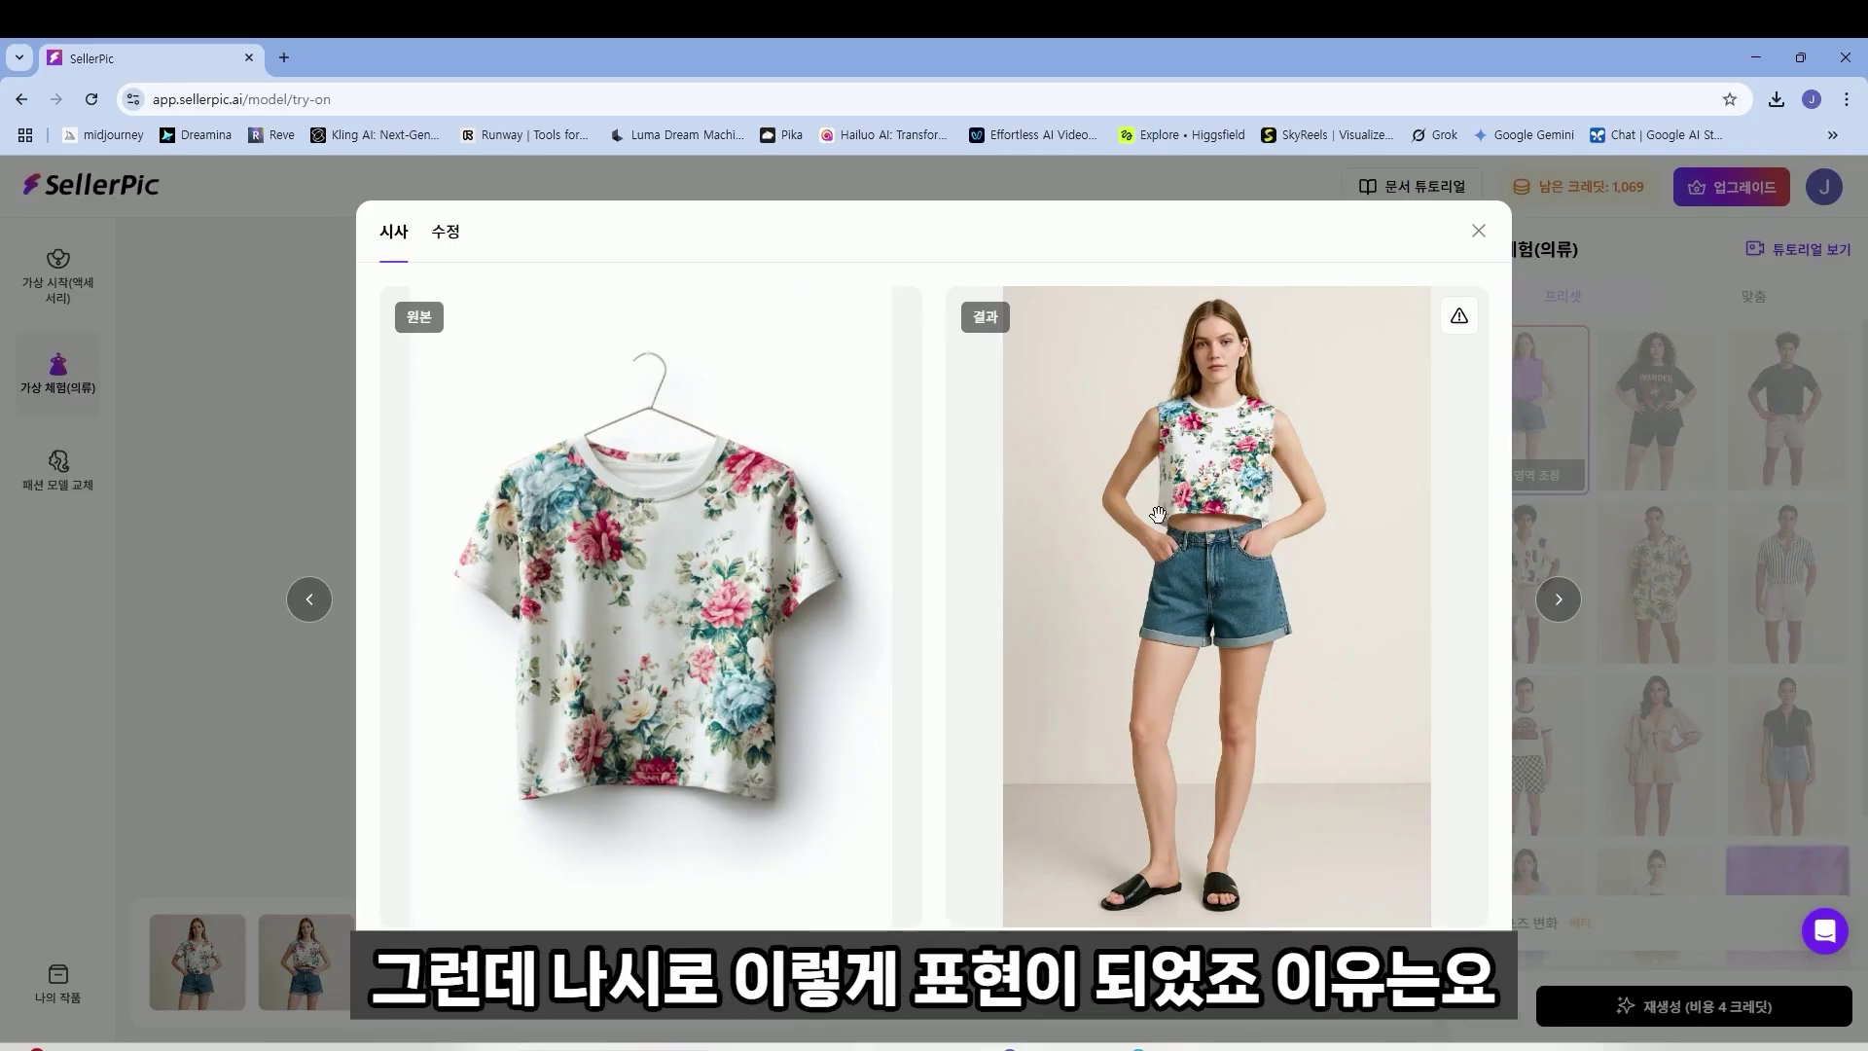
pyautogui.click(1478, 231)
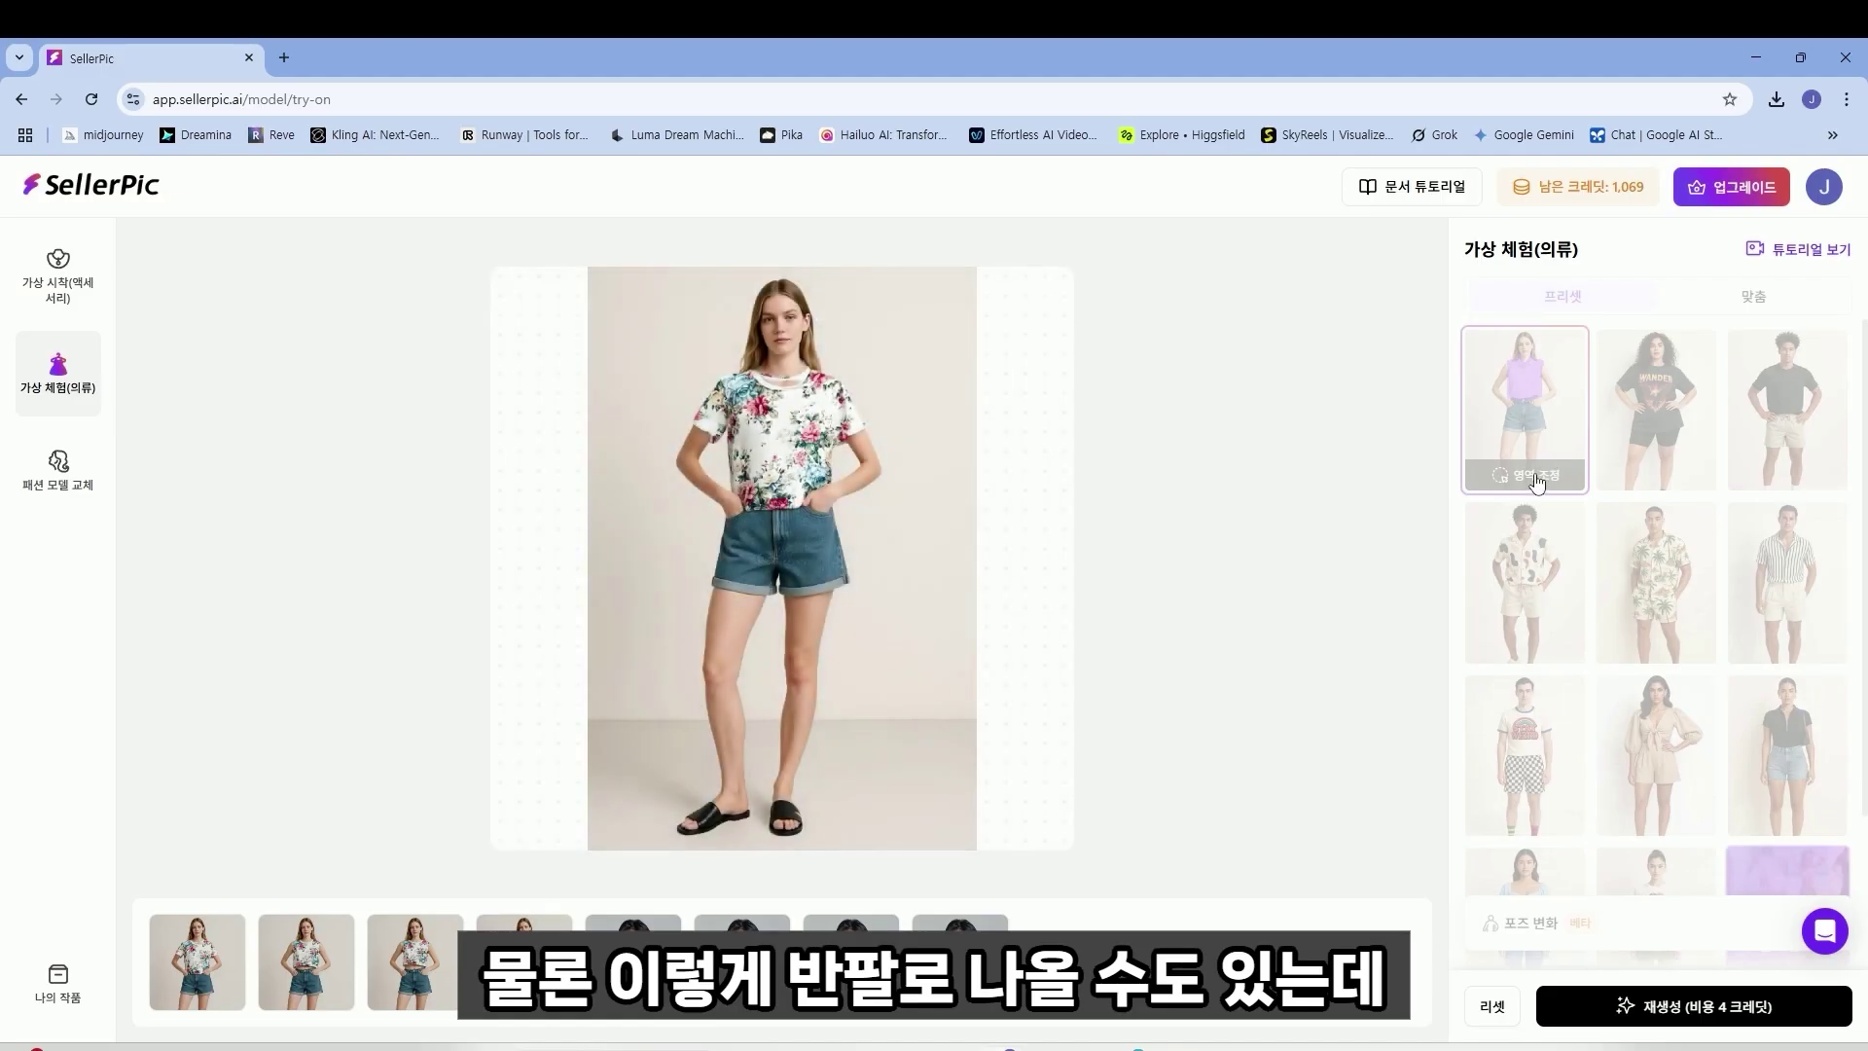
# - Extend the model's replacement mask over both upper arms in the shape of short sleeves, and regenerate the try-on
pyautogui.click(1534, 476)
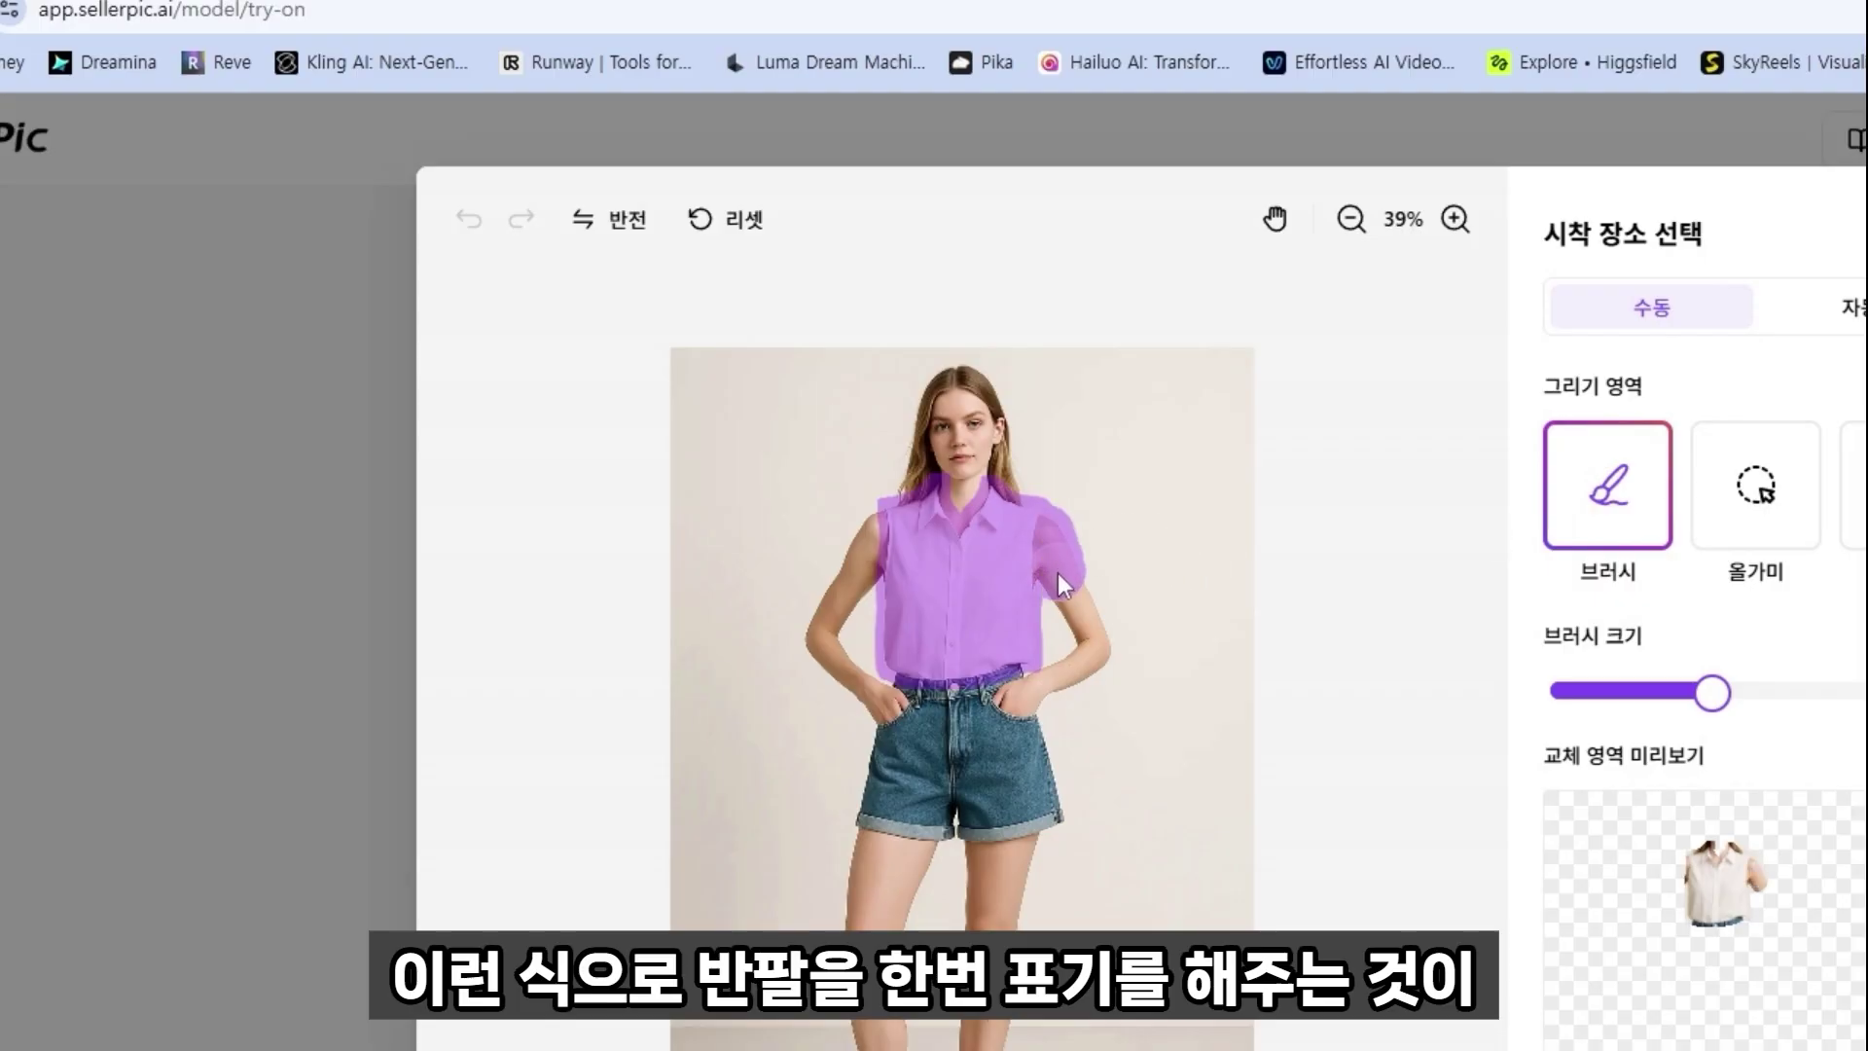
pyautogui.moveTo(897, 541); pyautogui.dragTo(882, 558)
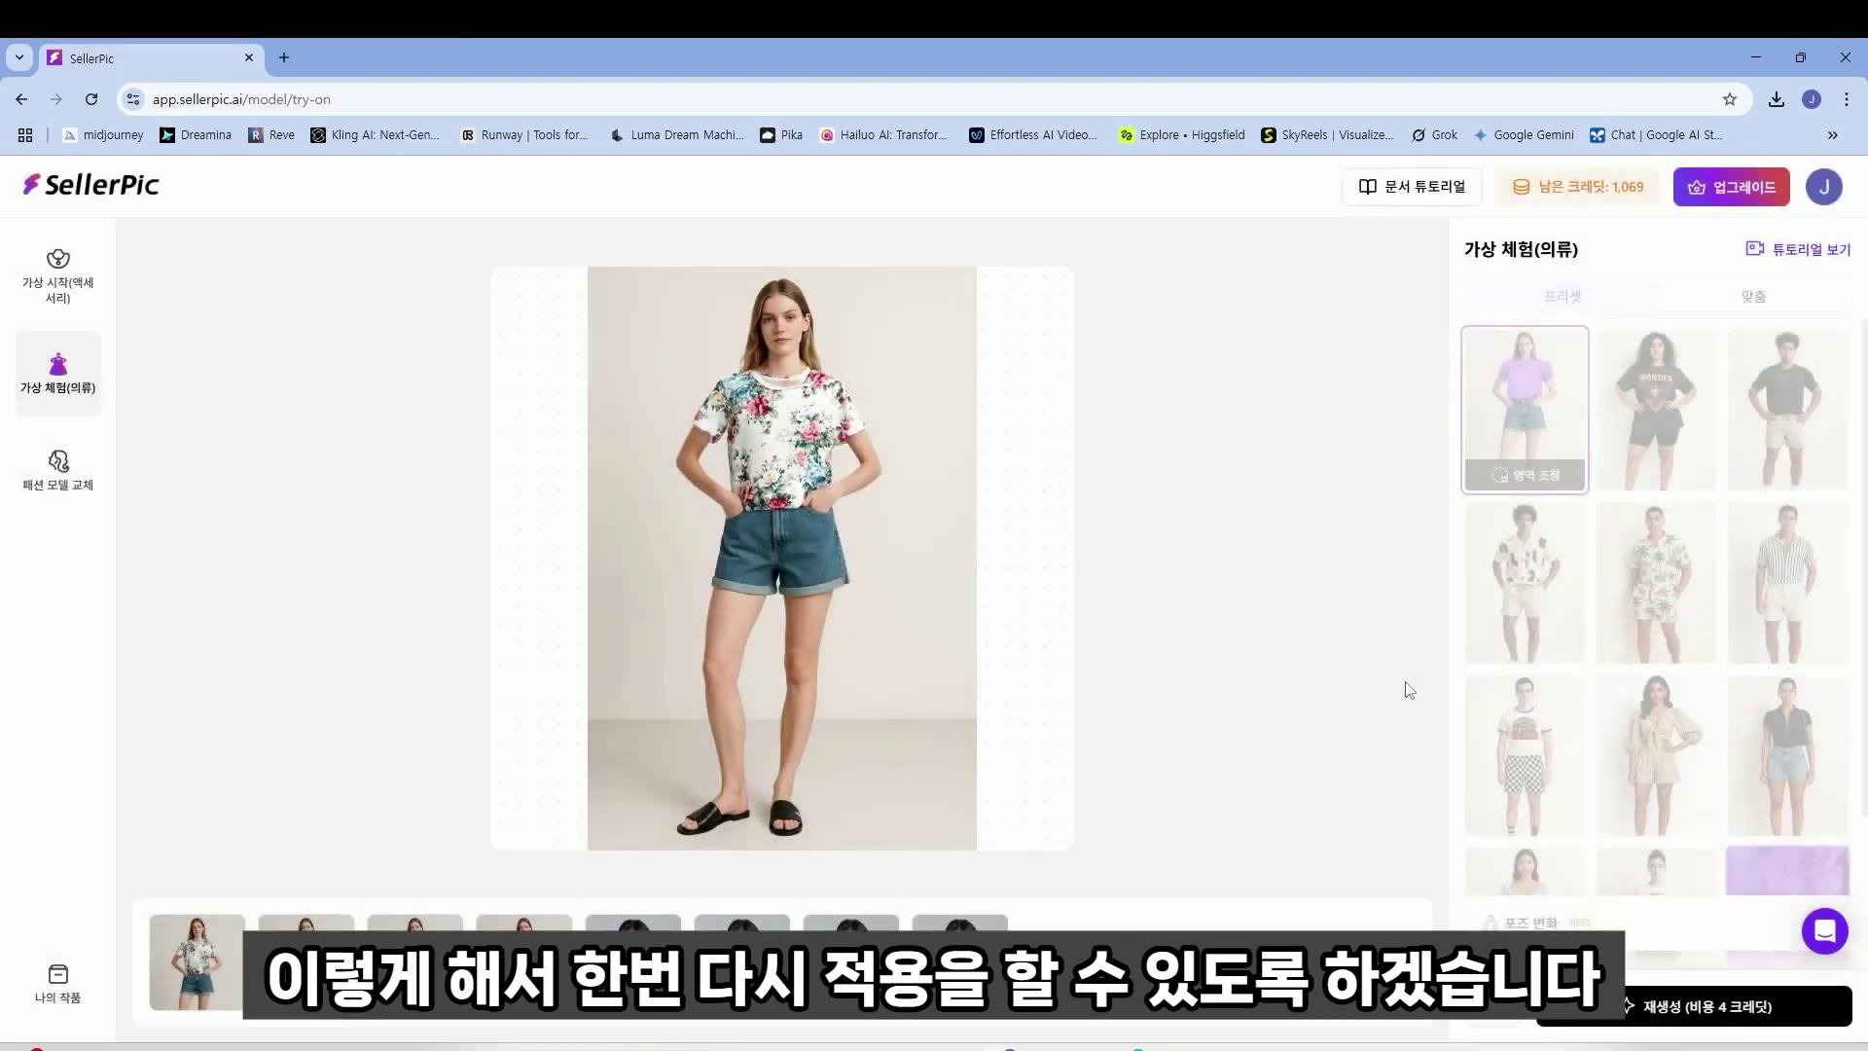
pyautogui.click(1703, 1006)
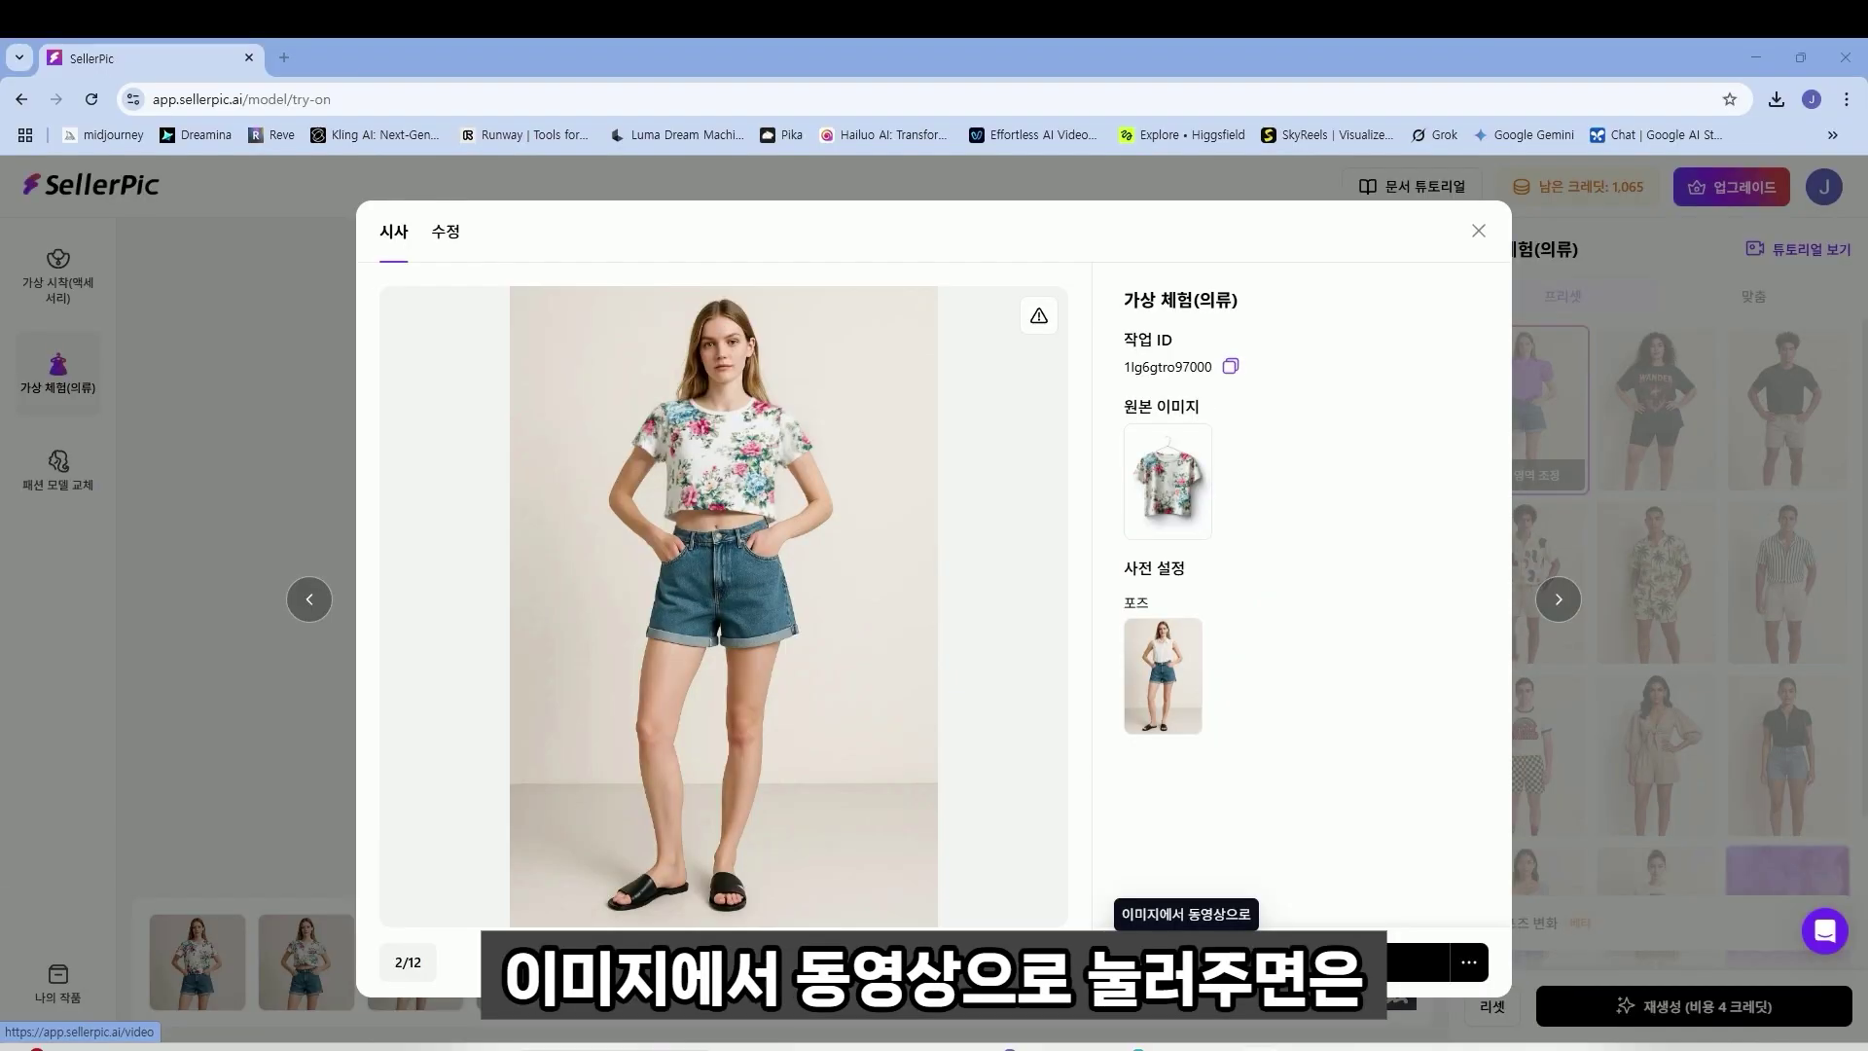
# - Send the short-sleeved try-on result to image-to-video, keeping 표준 렌더링 and choosing the 의상 쇼케이스 preset style
pyautogui.click(1186, 833)
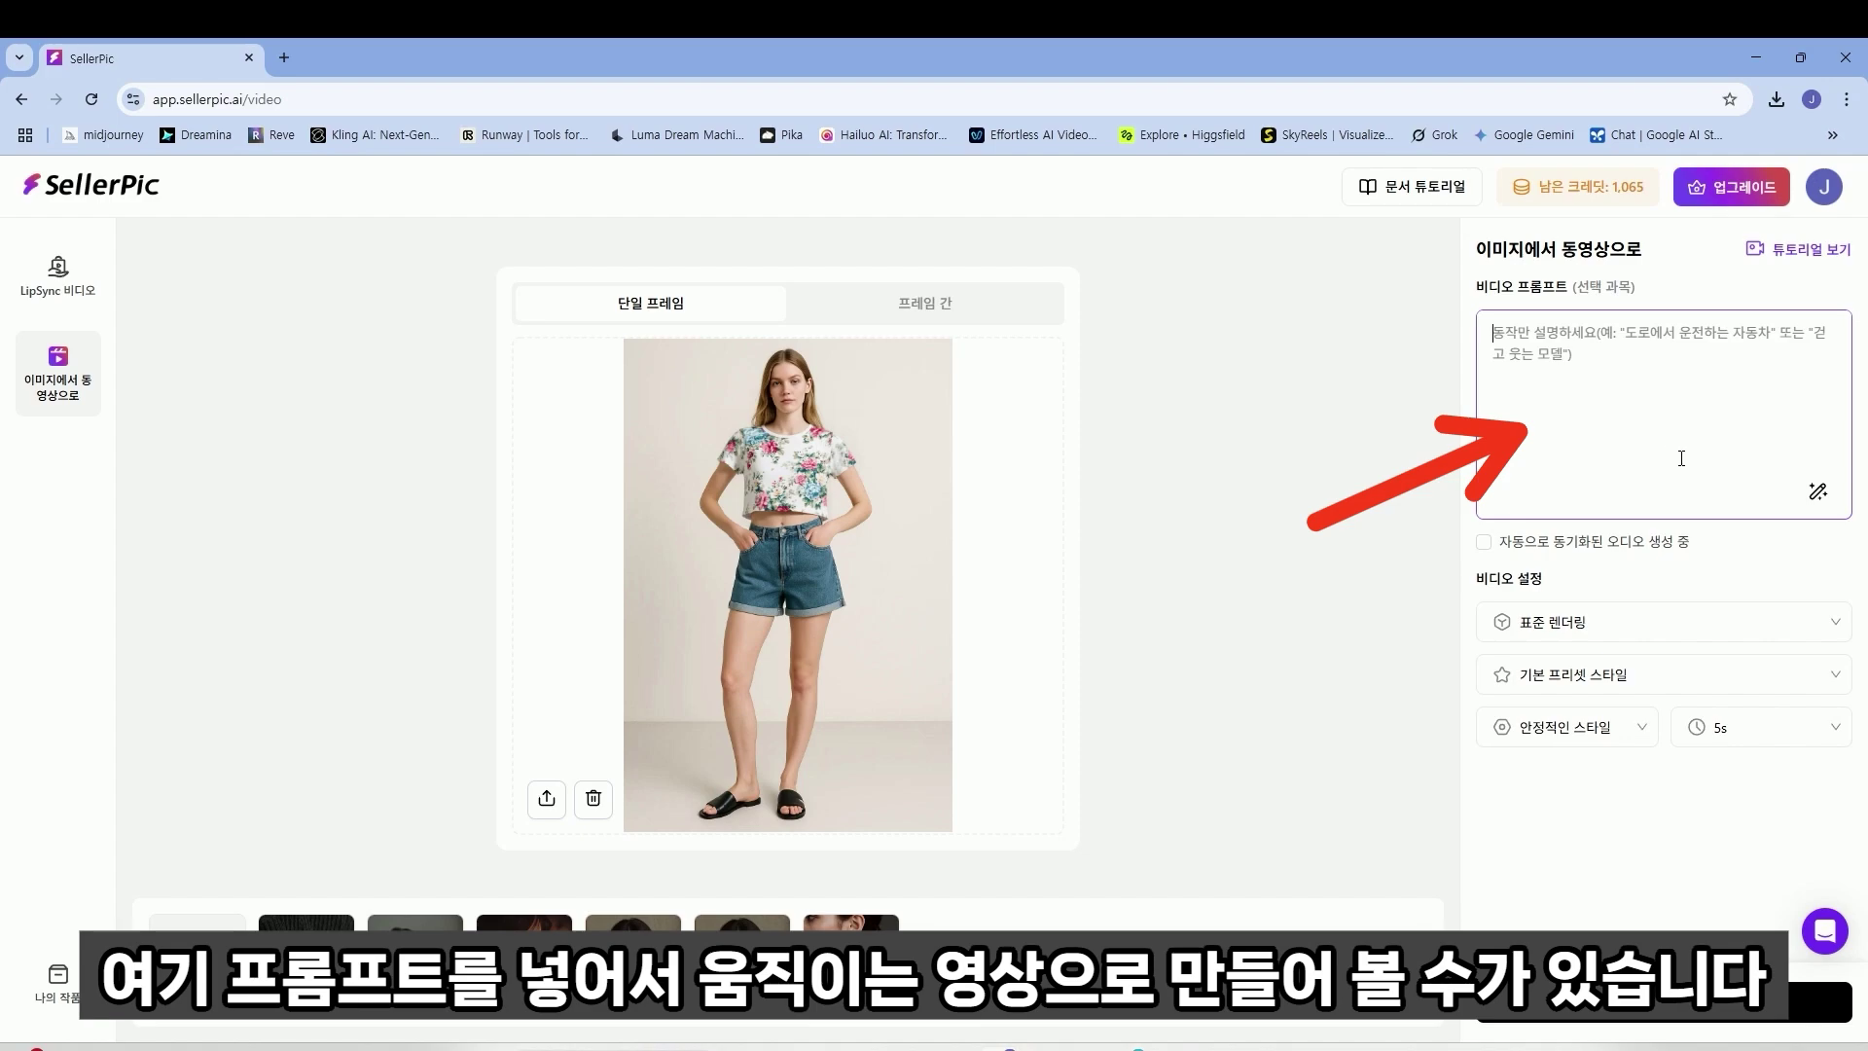
pyautogui.click(1728, 624)
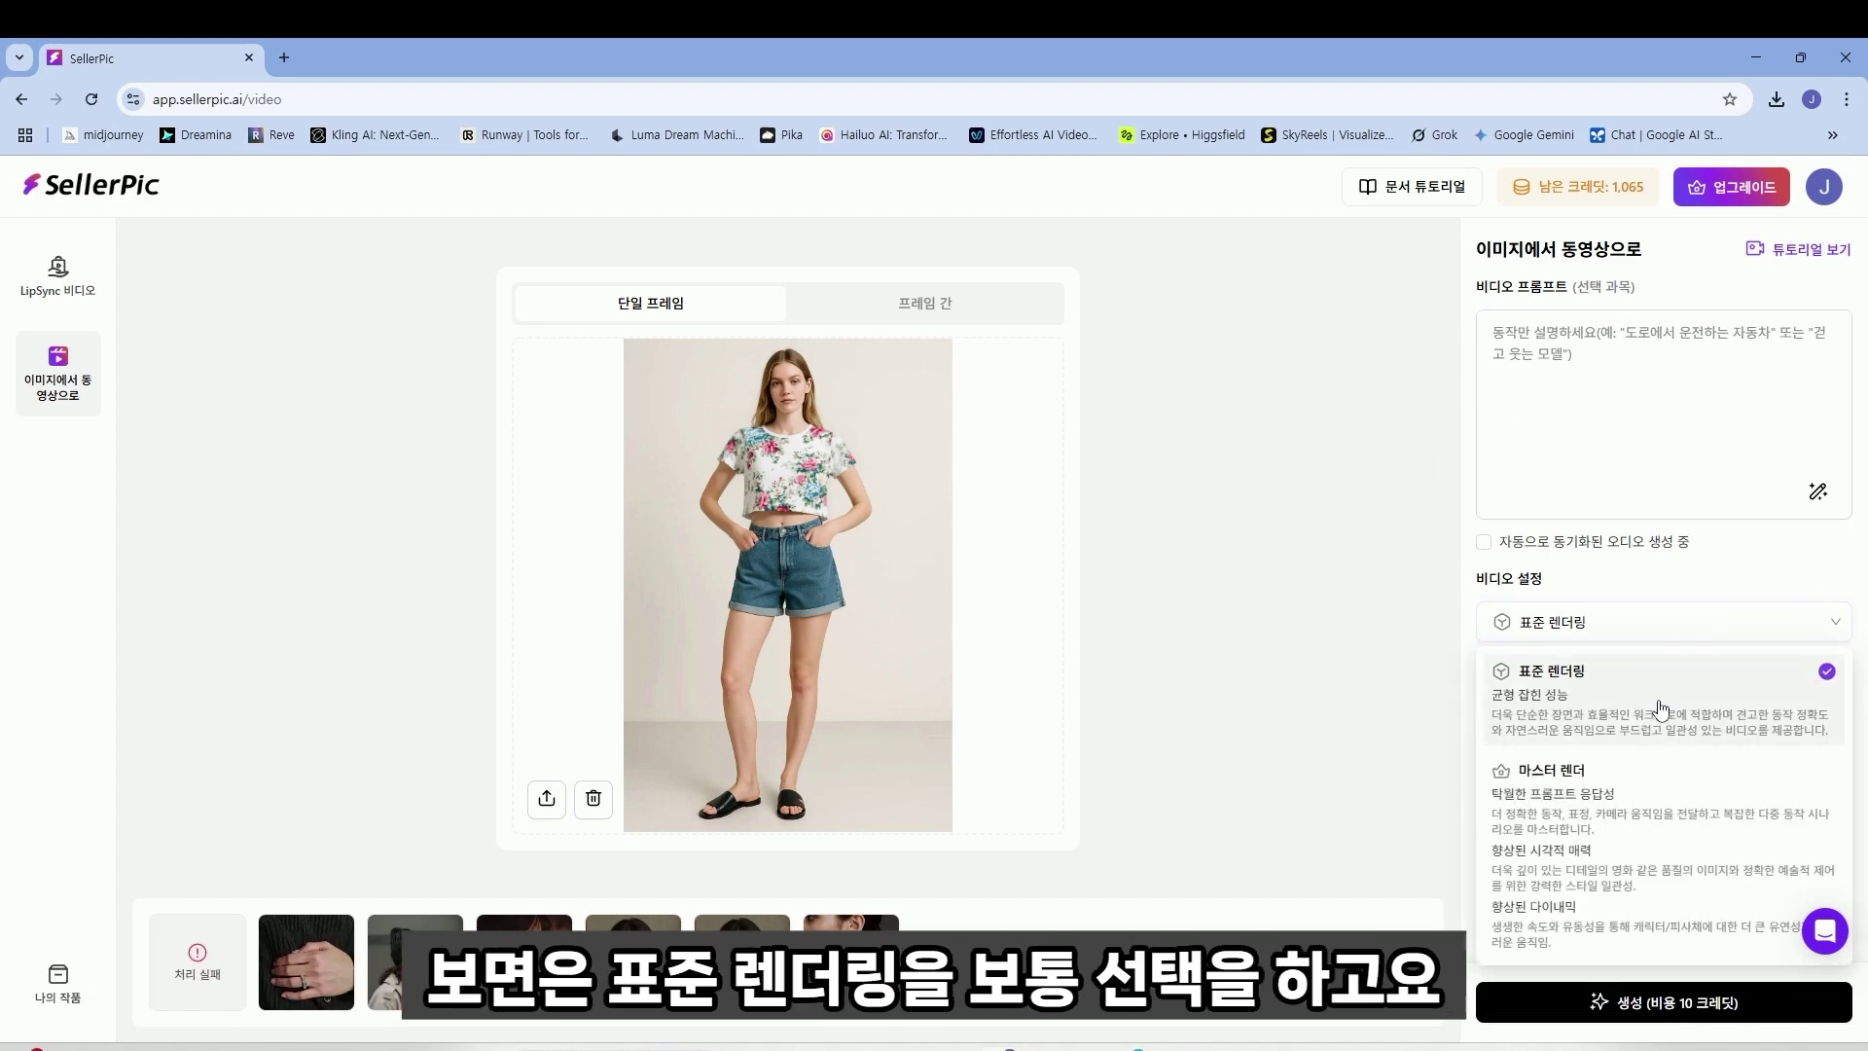
pyautogui.click(1708, 623)
pyautogui.click(1678, 692)
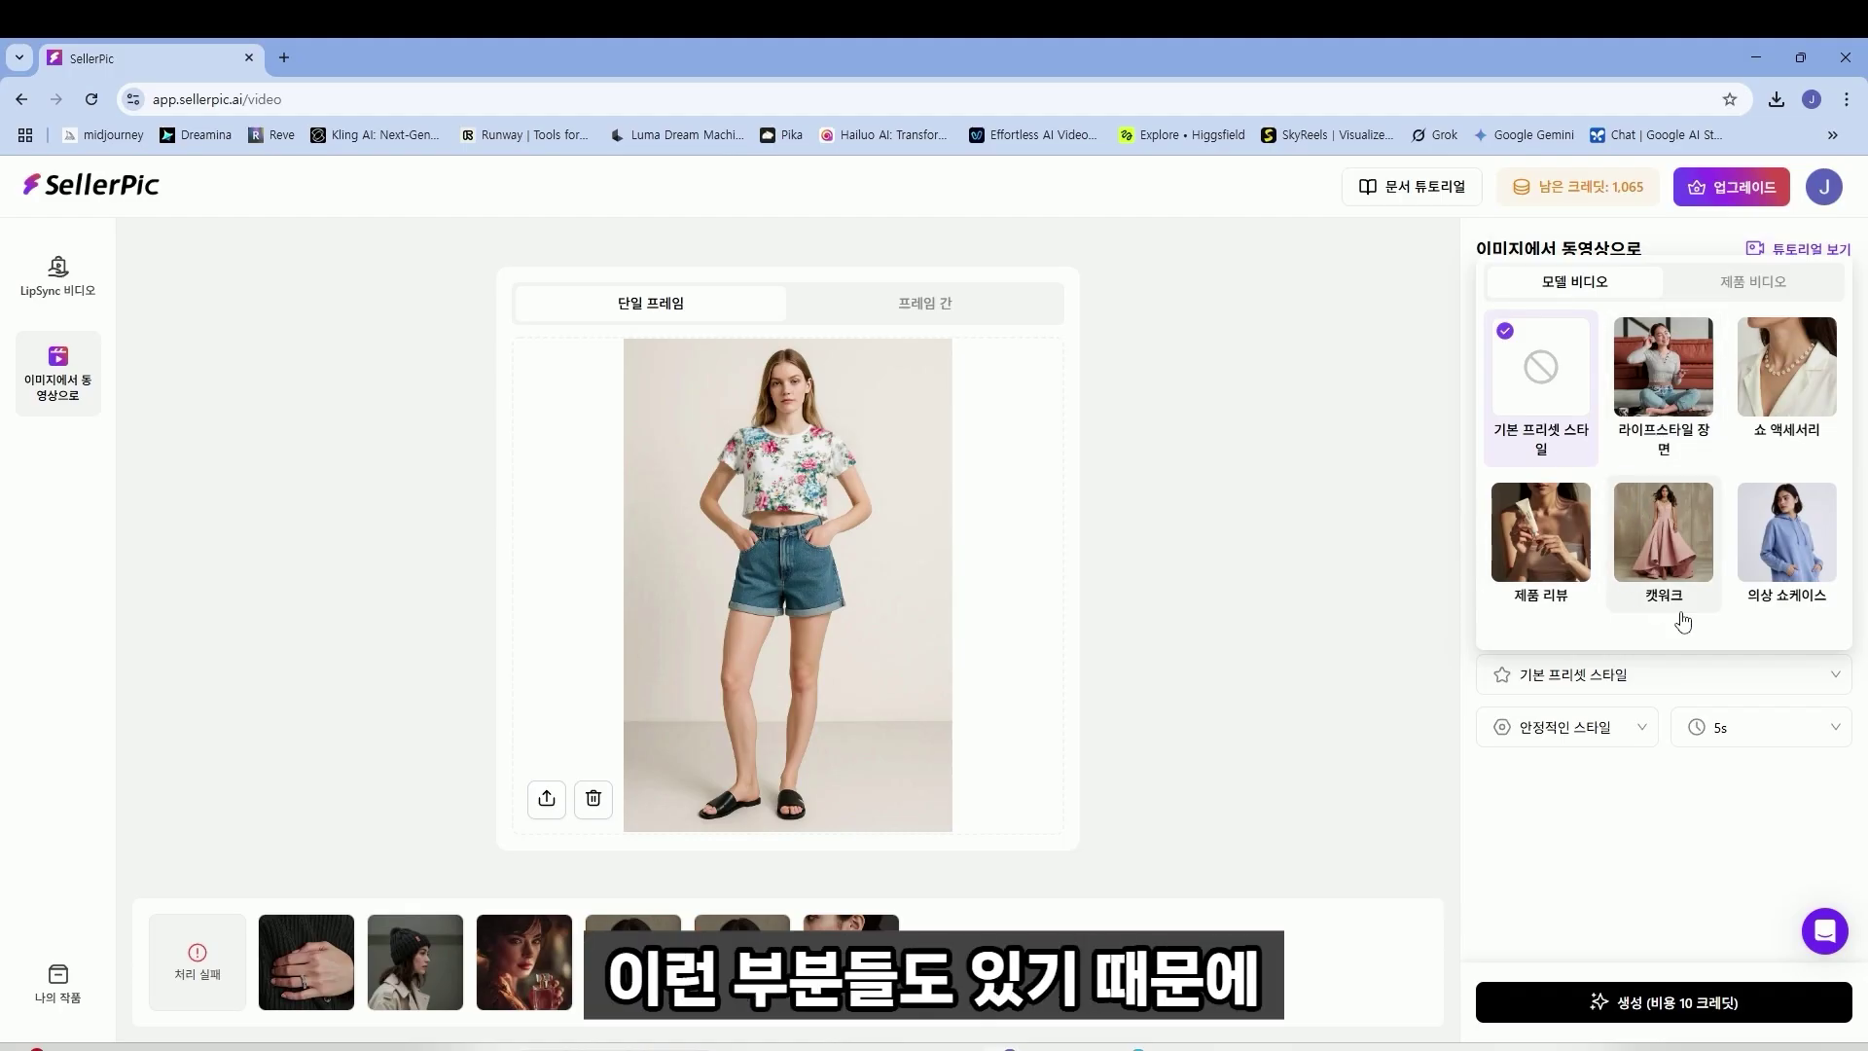
pyautogui.click(1781, 549)
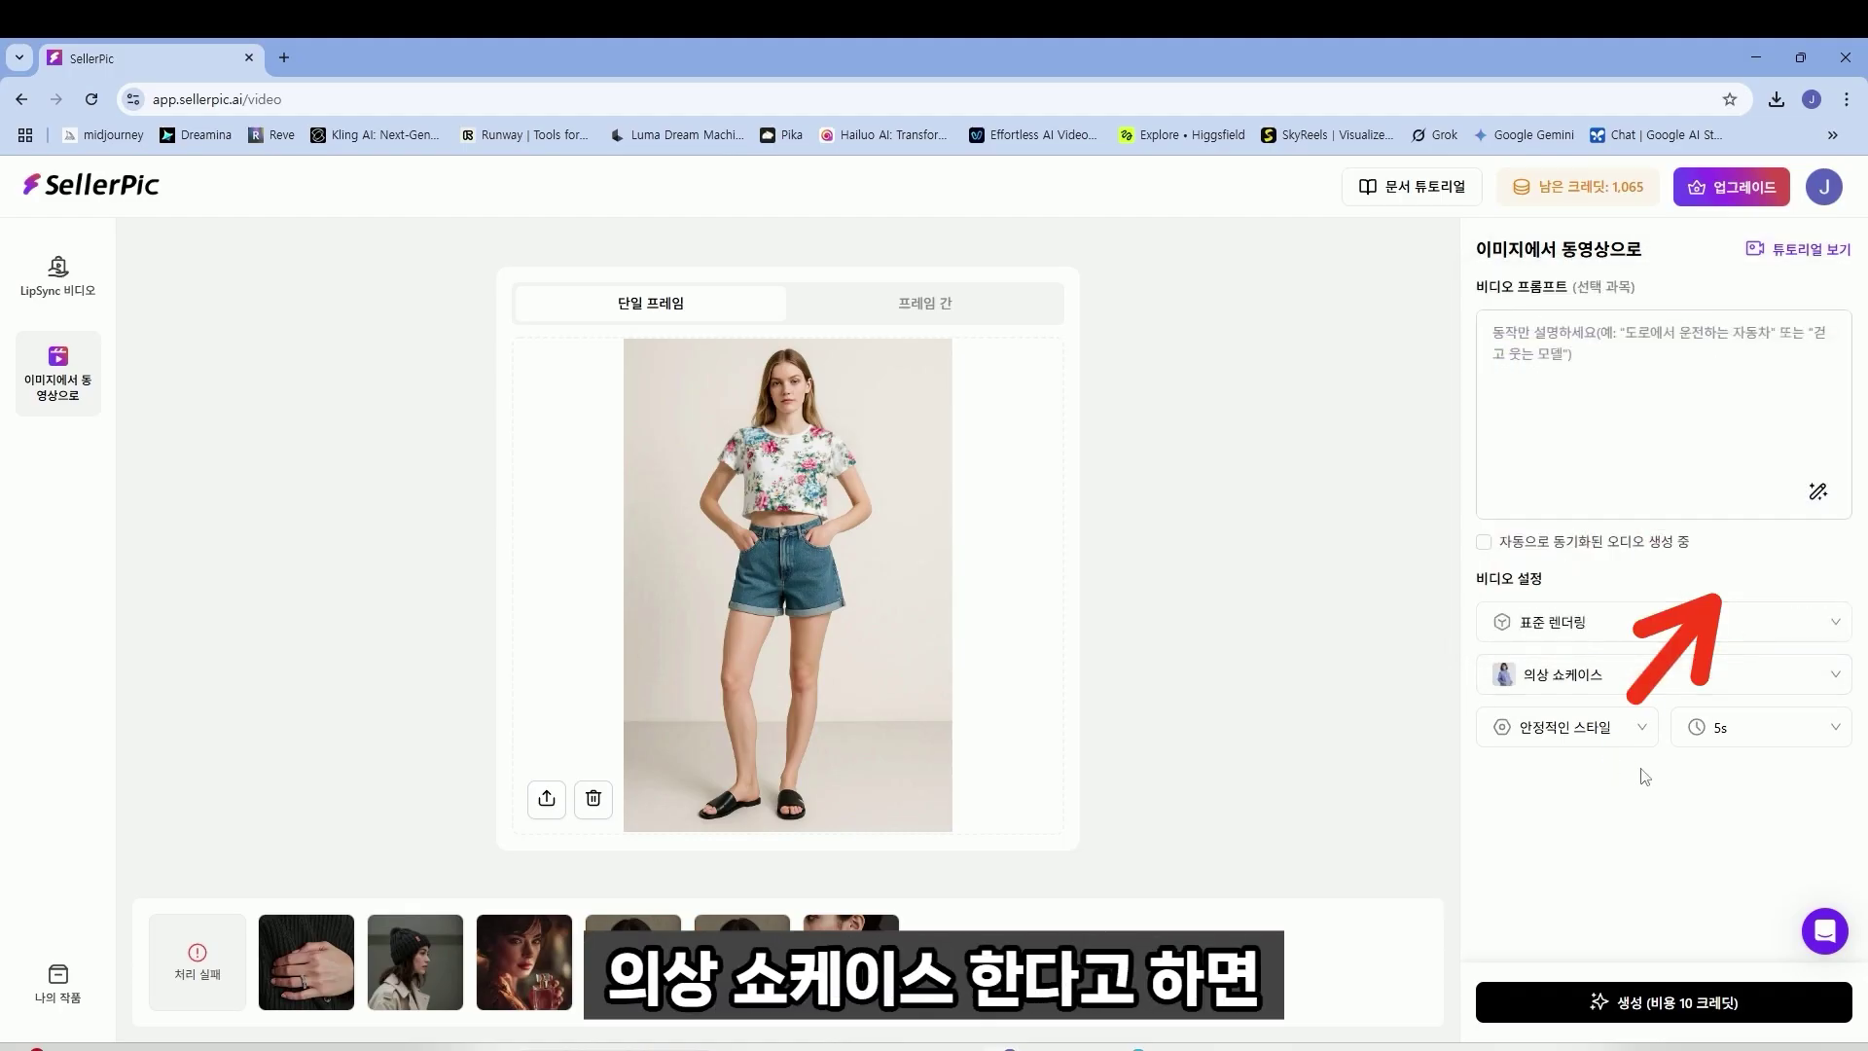
# - Keep the video length at 5s, have the prompt written automatically, generate the video and preview it
pyautogui.click(1718, 737)
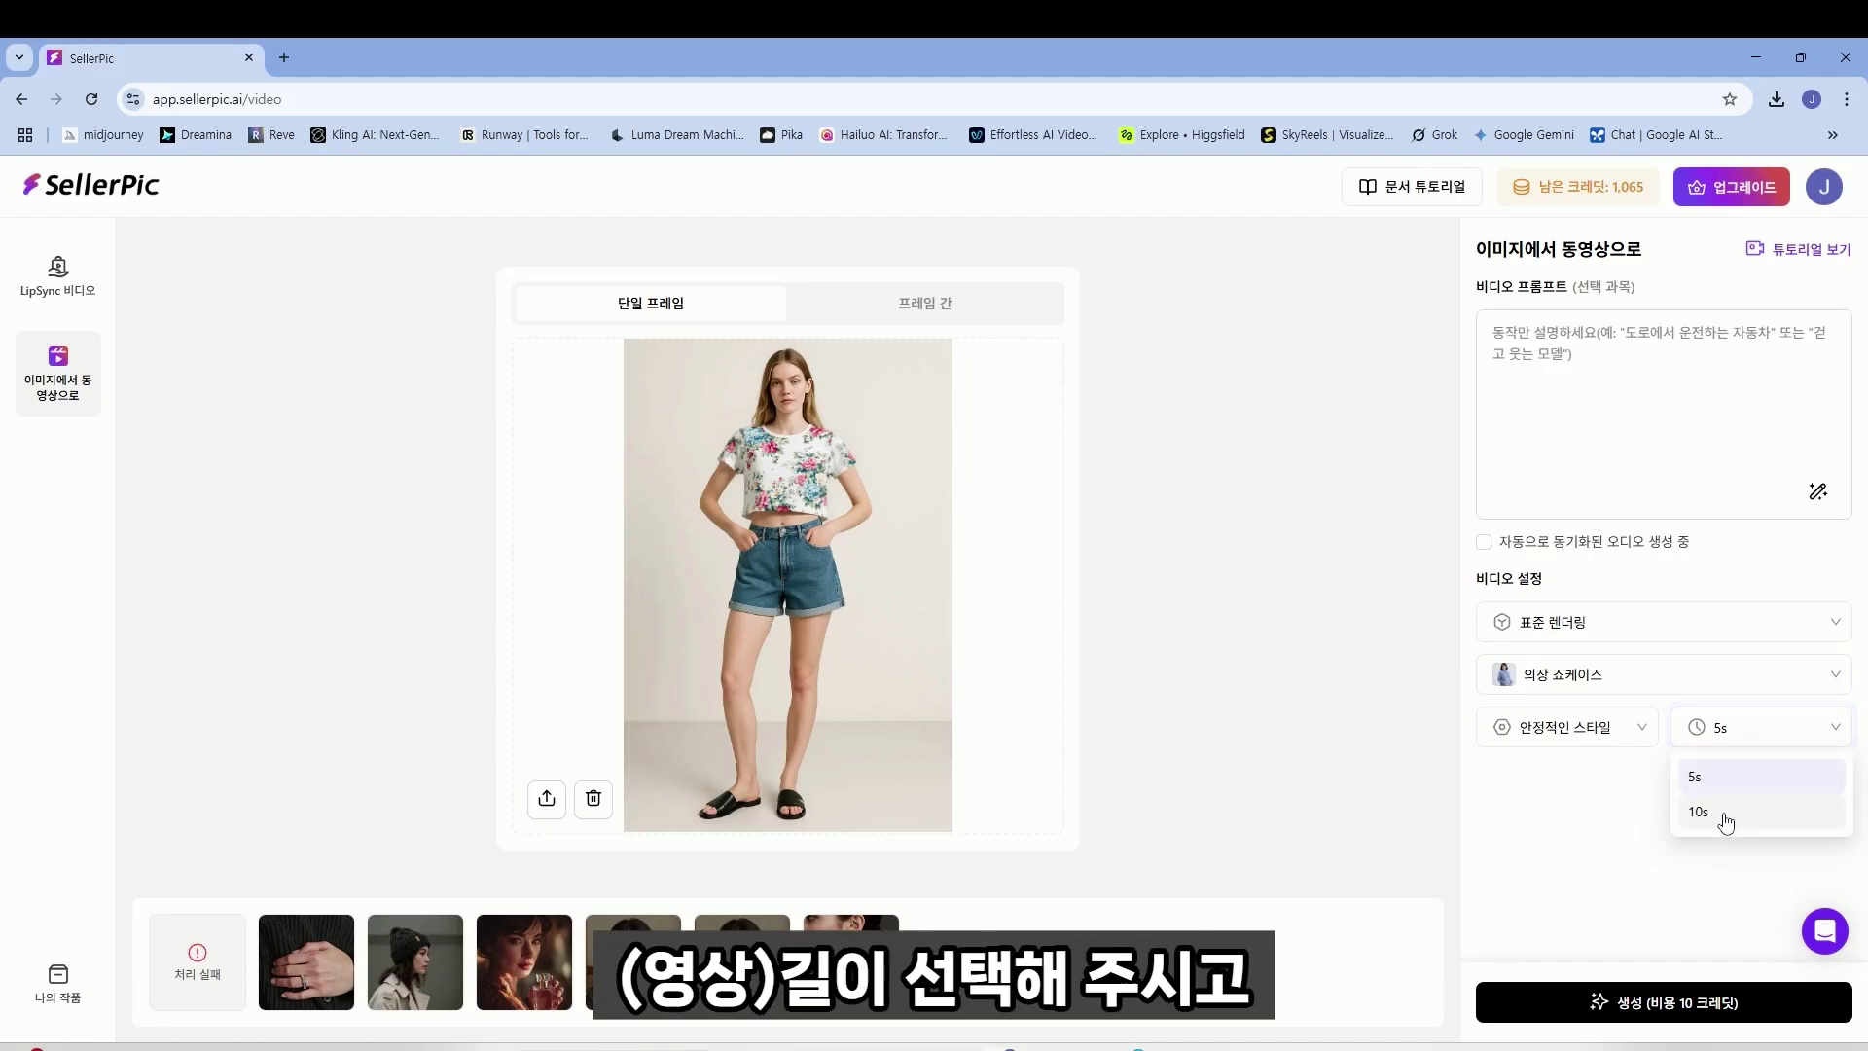
pyautogui.click(1615, 815)
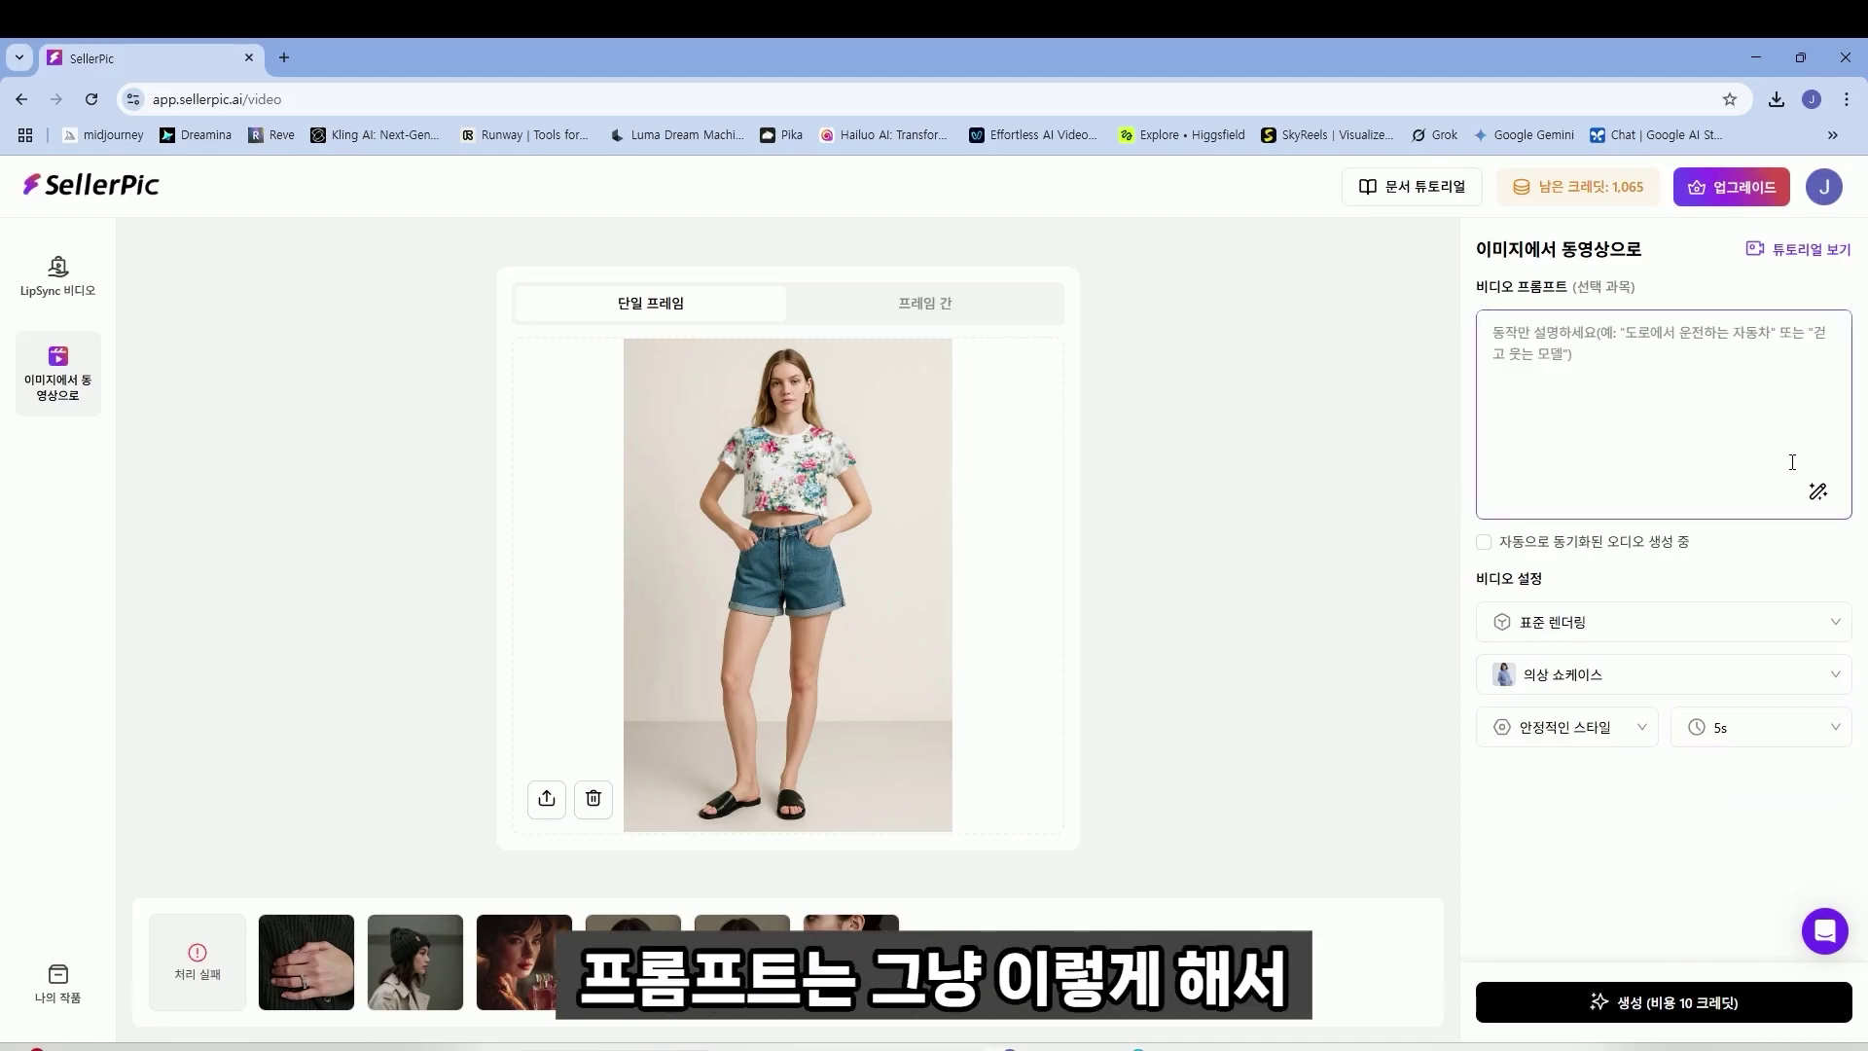
pyautogui.click(1818, 491)
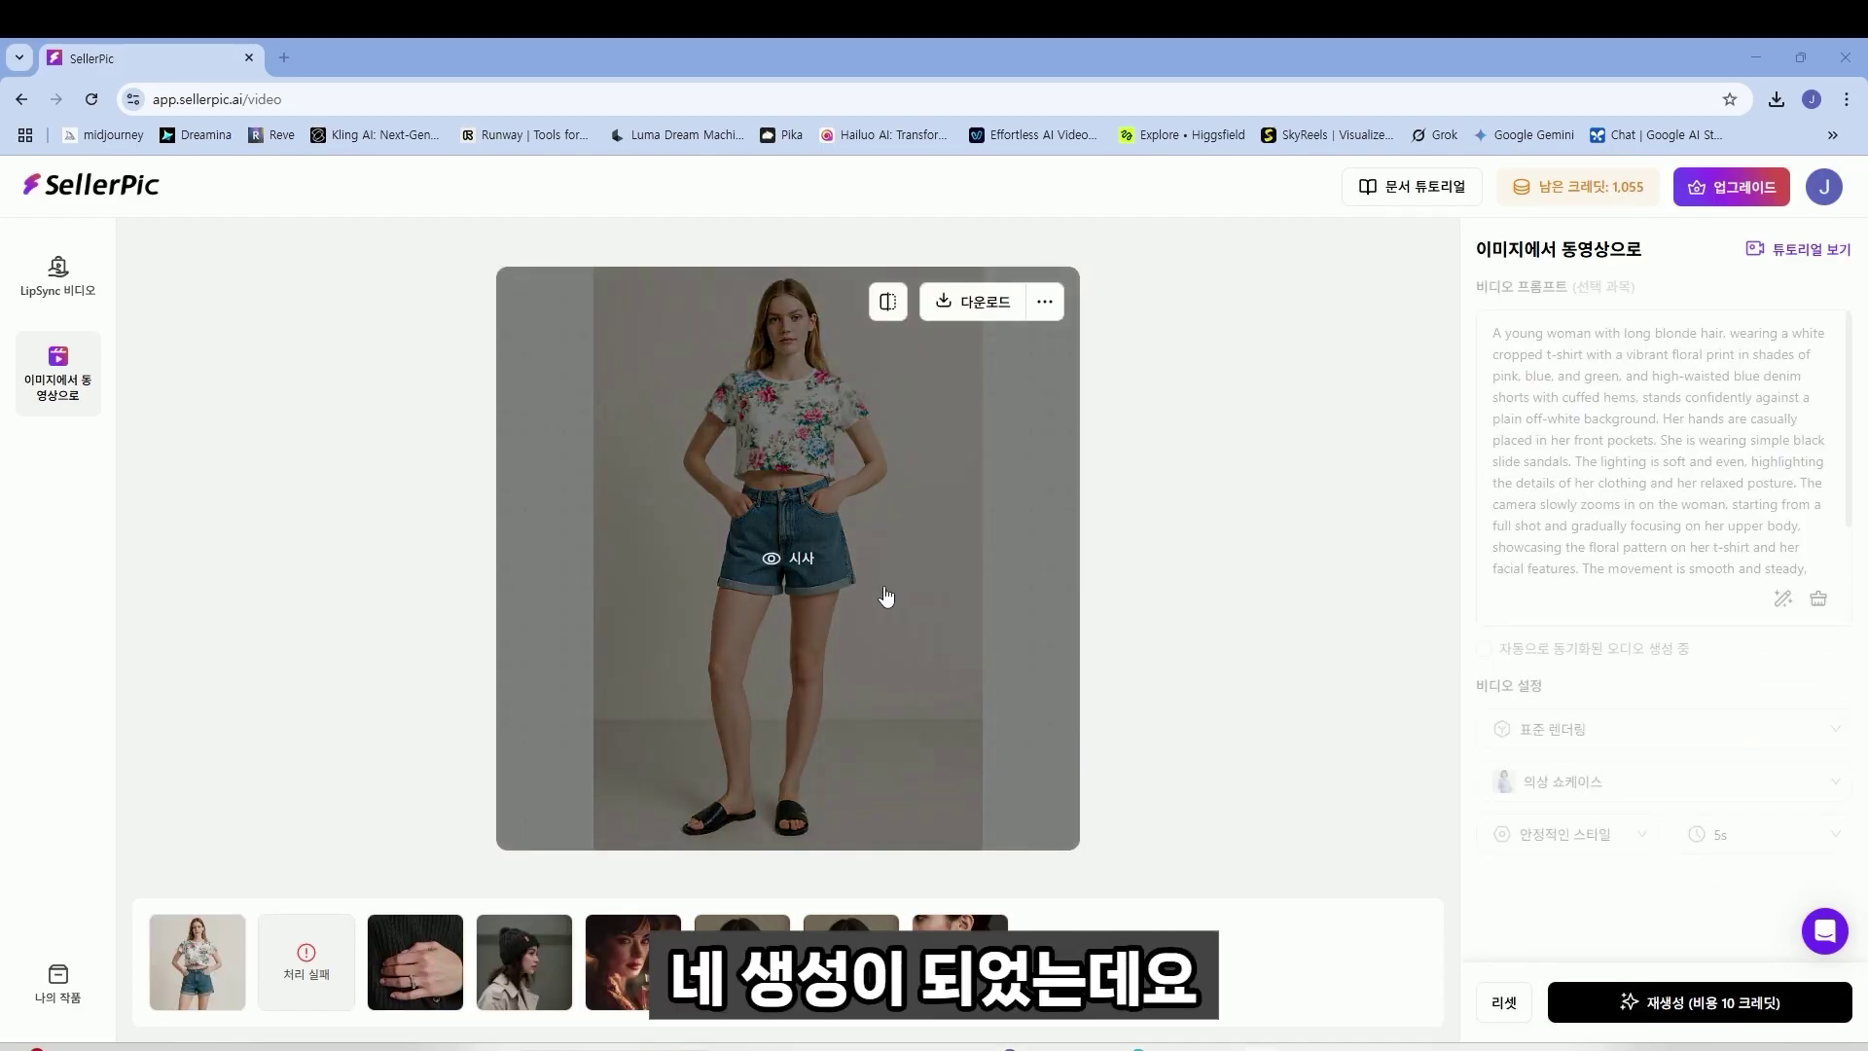
pyautogui.click(755, 609)
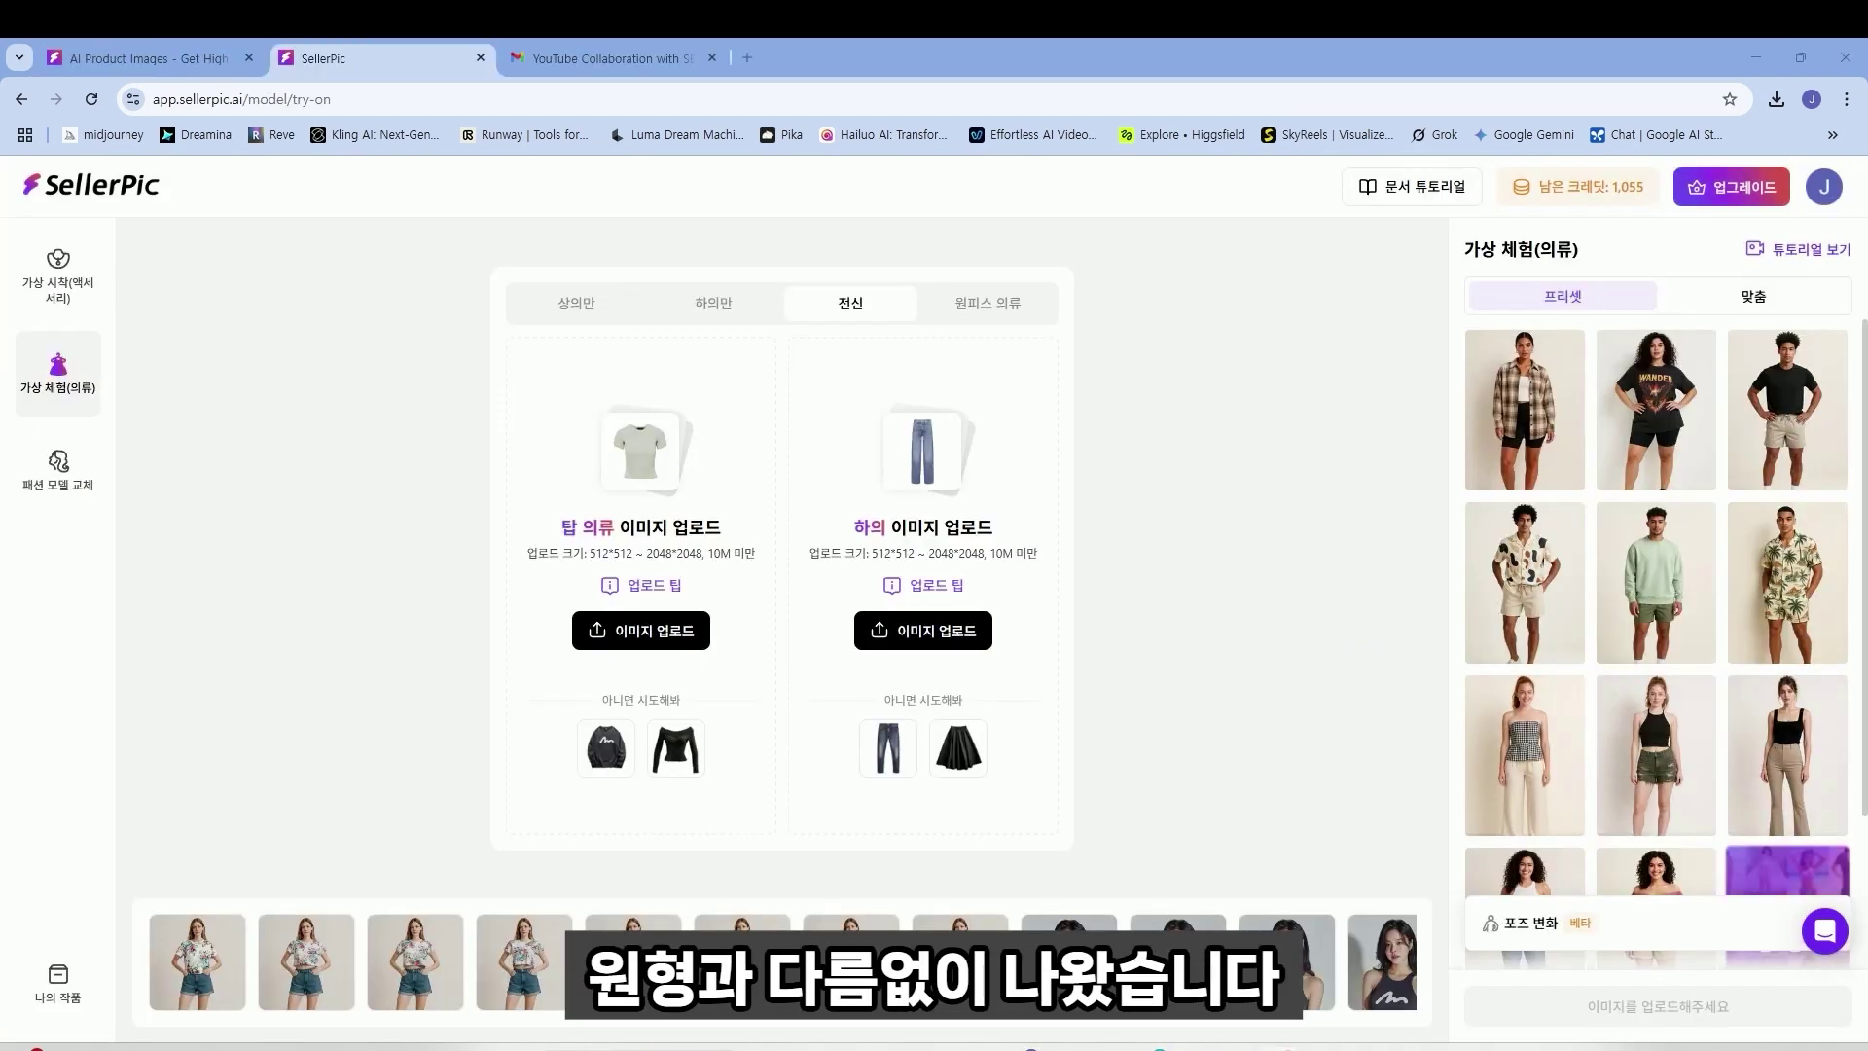
# - Load the sample black off-shoulder top and black flared skirt for a full-body try-on, and check the preset models
pyautogui.click(676, 748)
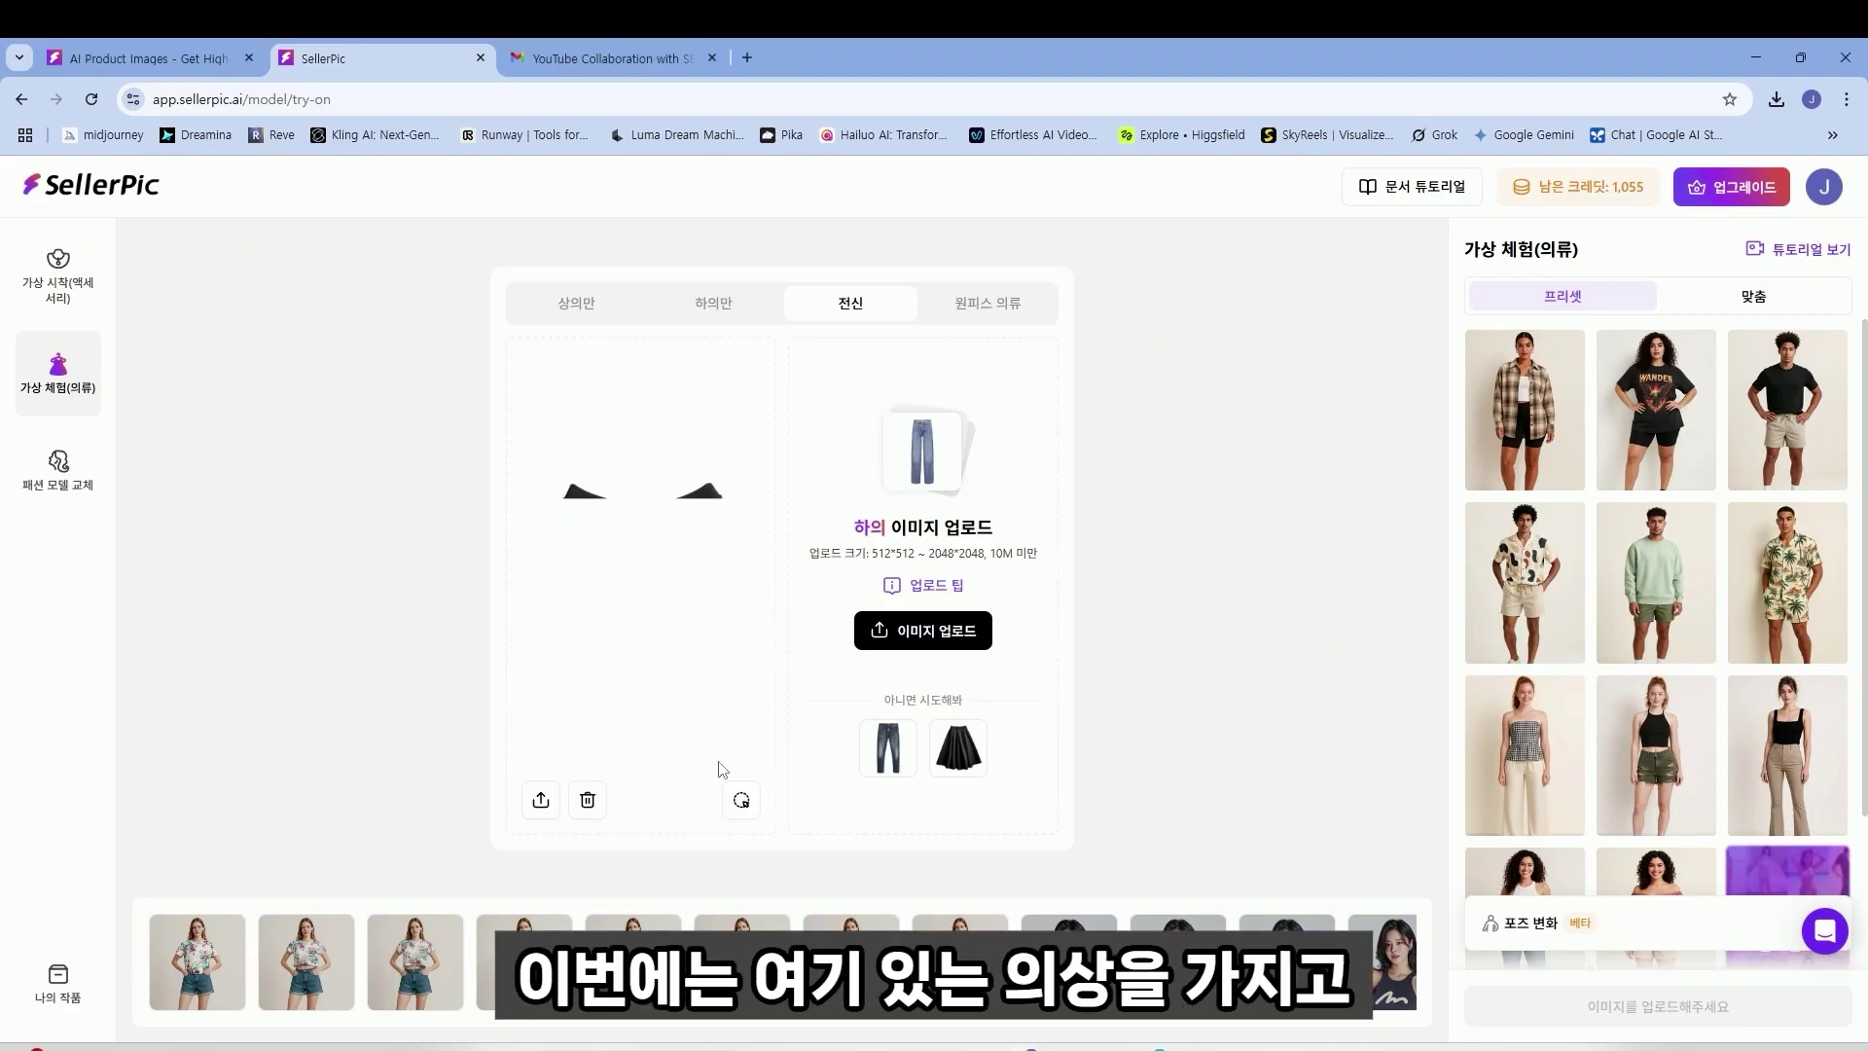
pyautogui.click(959, 750)
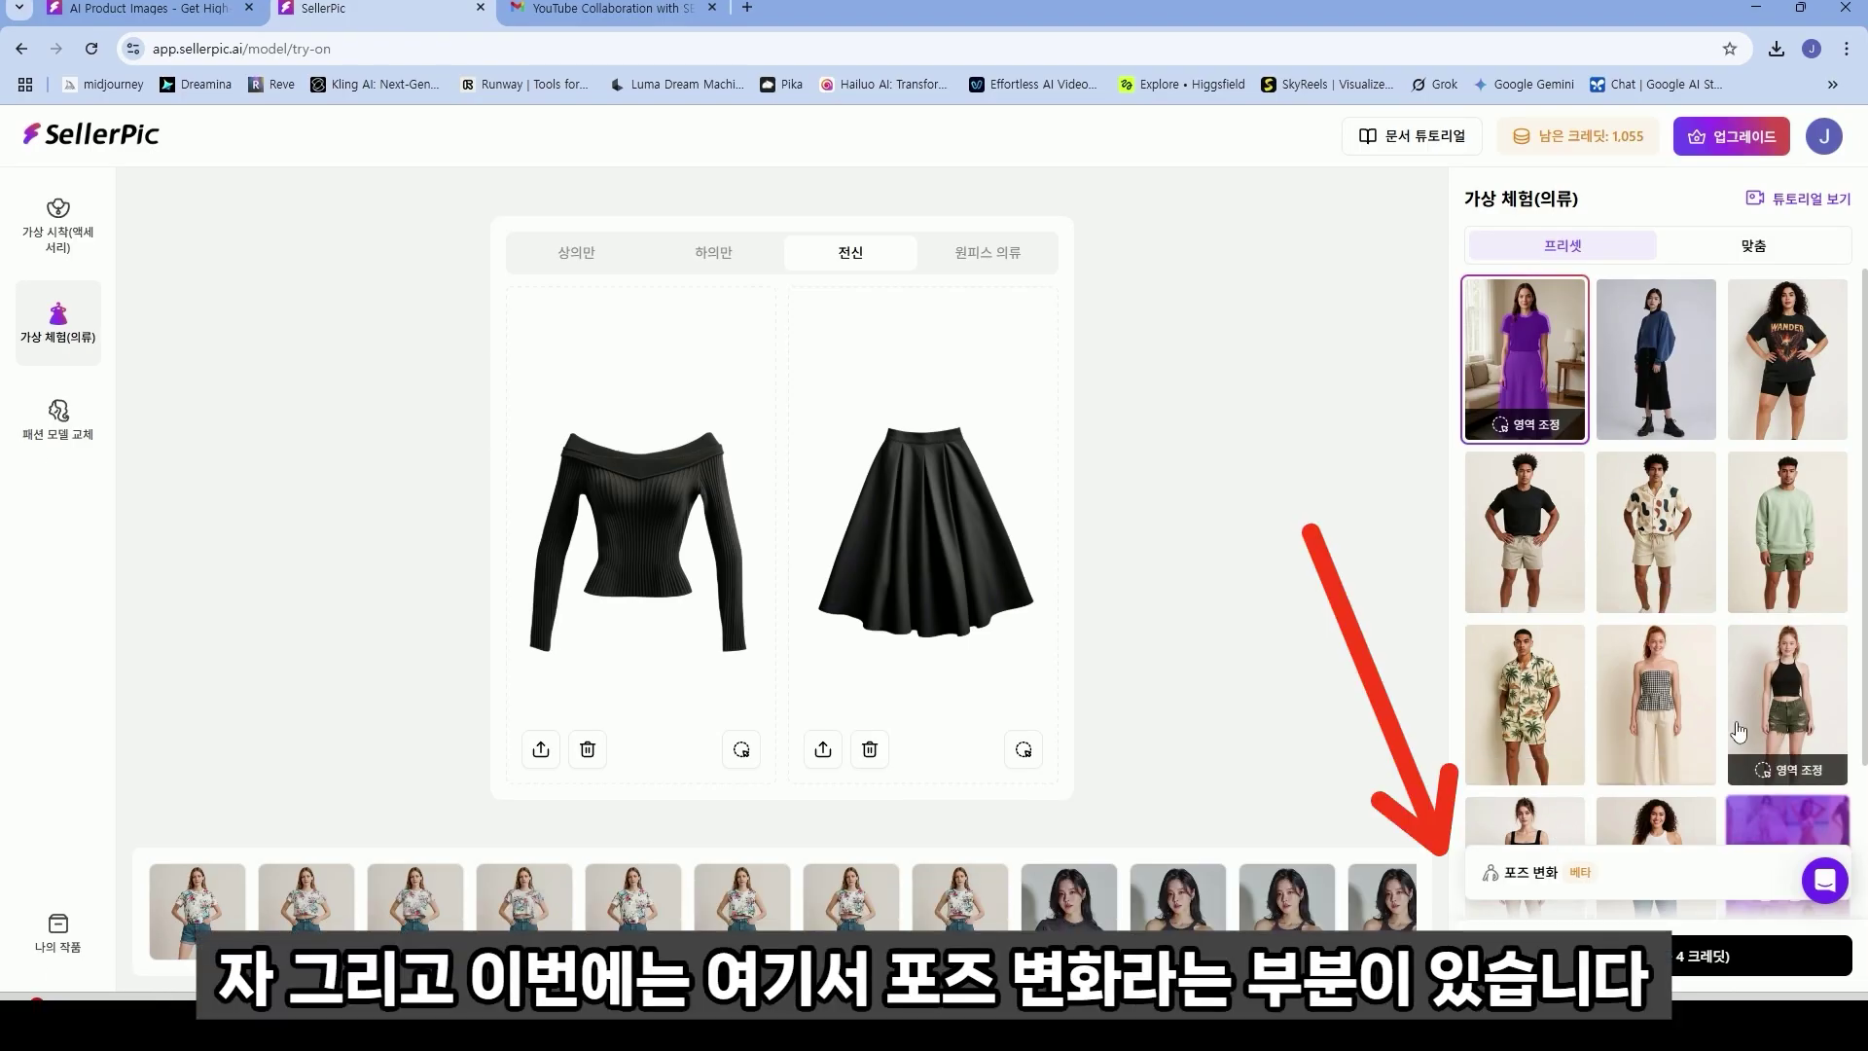
pyautogui.scroll(-2, 1791, 783)
pyautogui.scroll(2, 1586, 672)
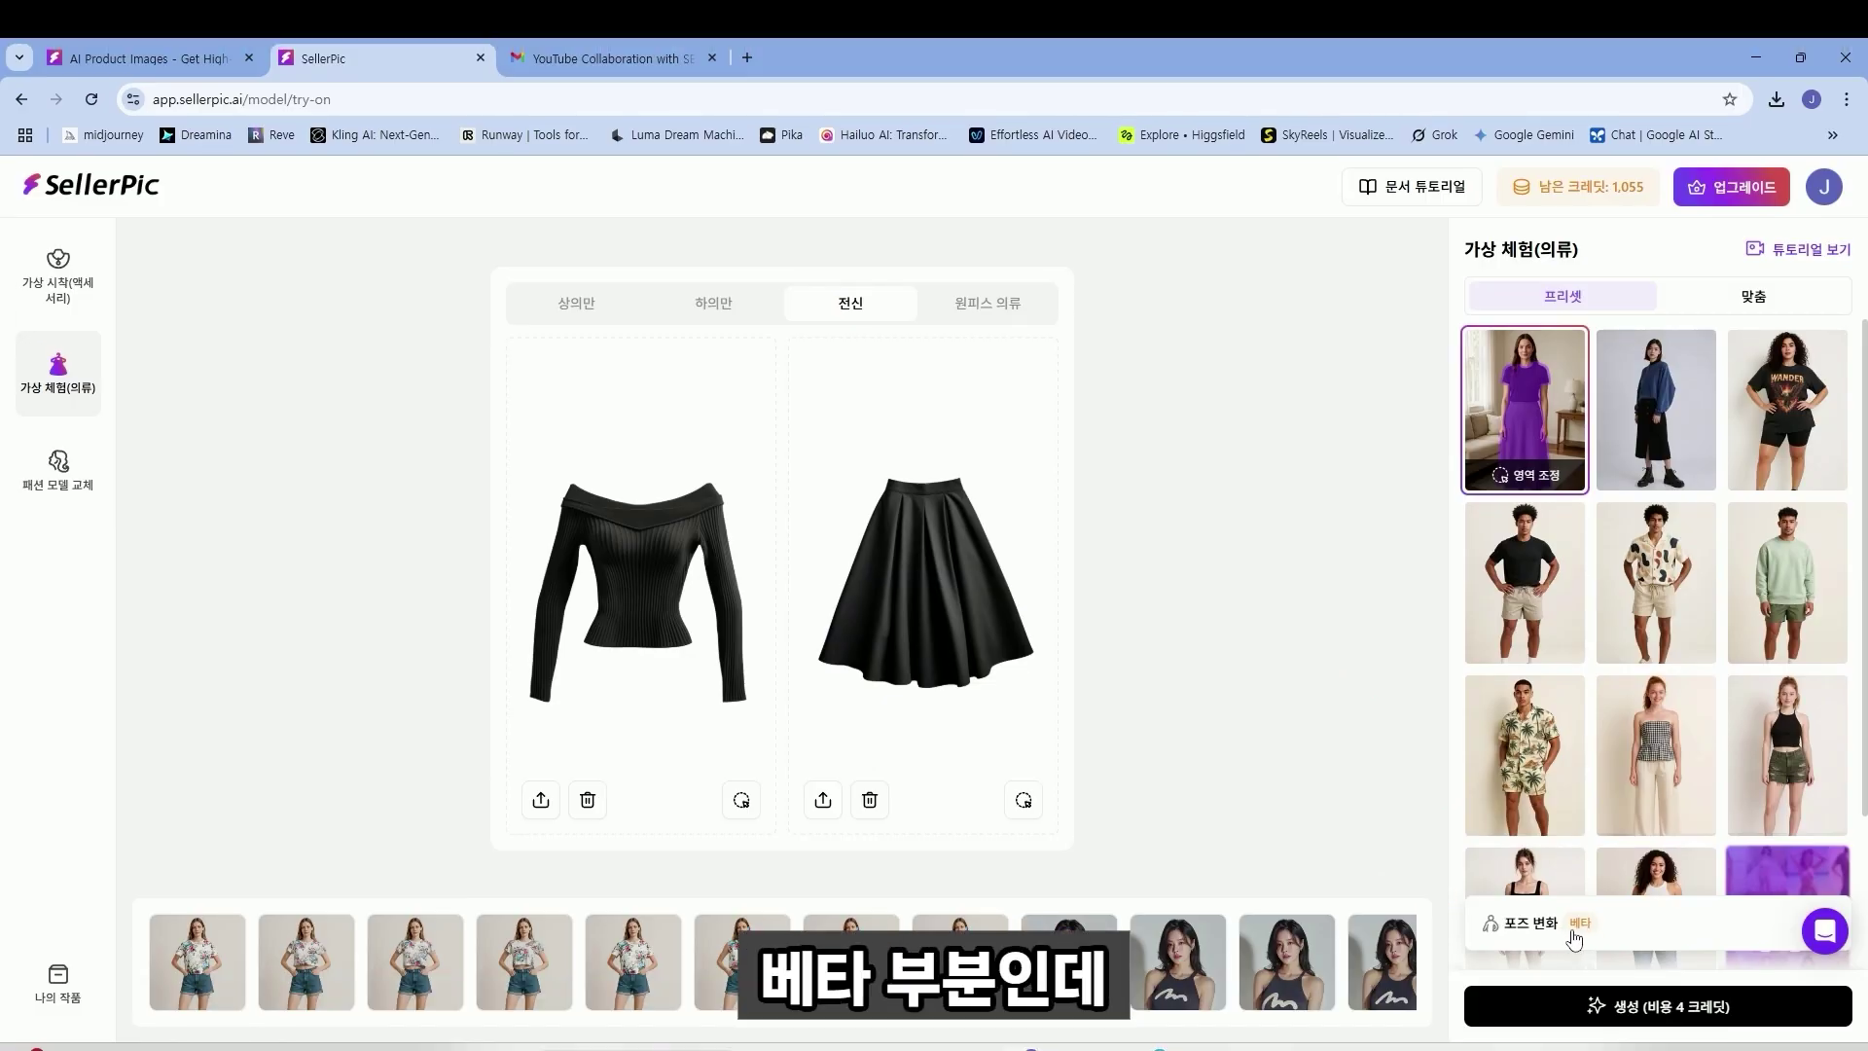
# - Choose the pose variations 클로즈업 전면, 디테일 샷(전면) and 측면 보기, and generate the try-on images
pyautogui.click(1582, 874)
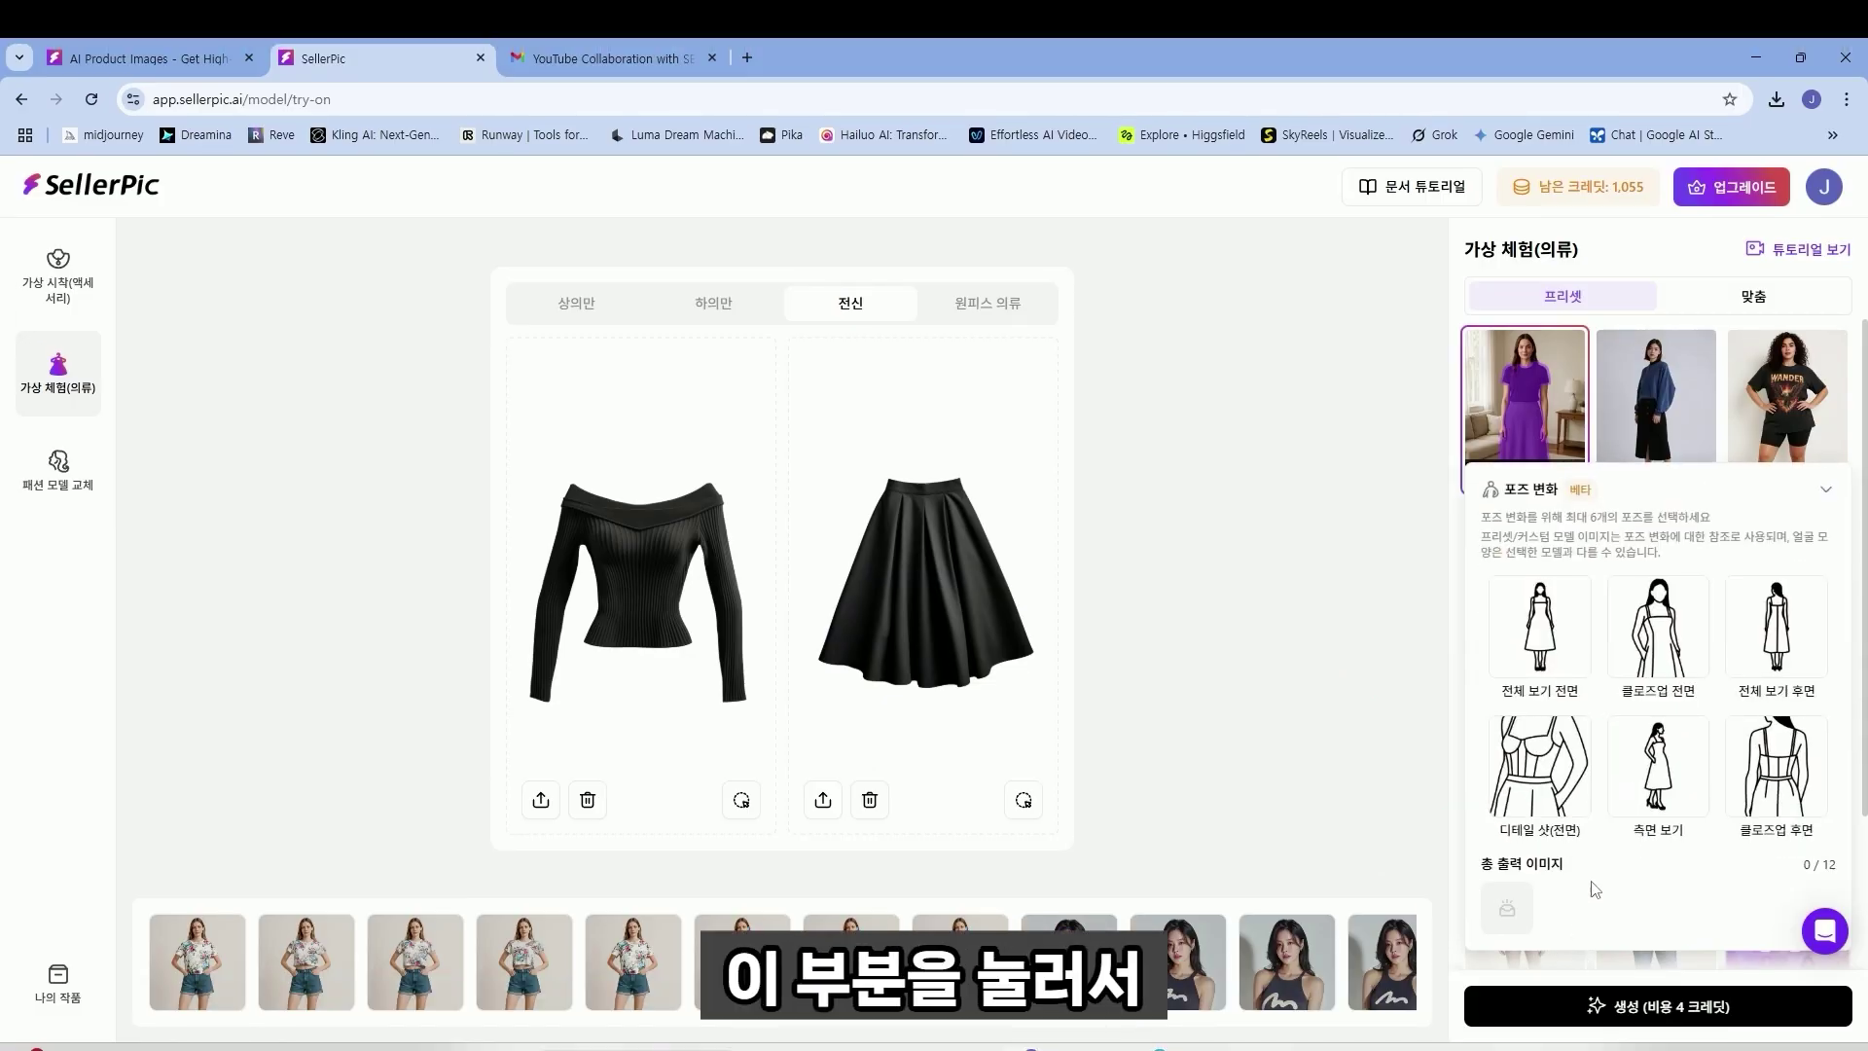
pyautogui.click(1675, 660)
pyautogui.click(1542, 769)
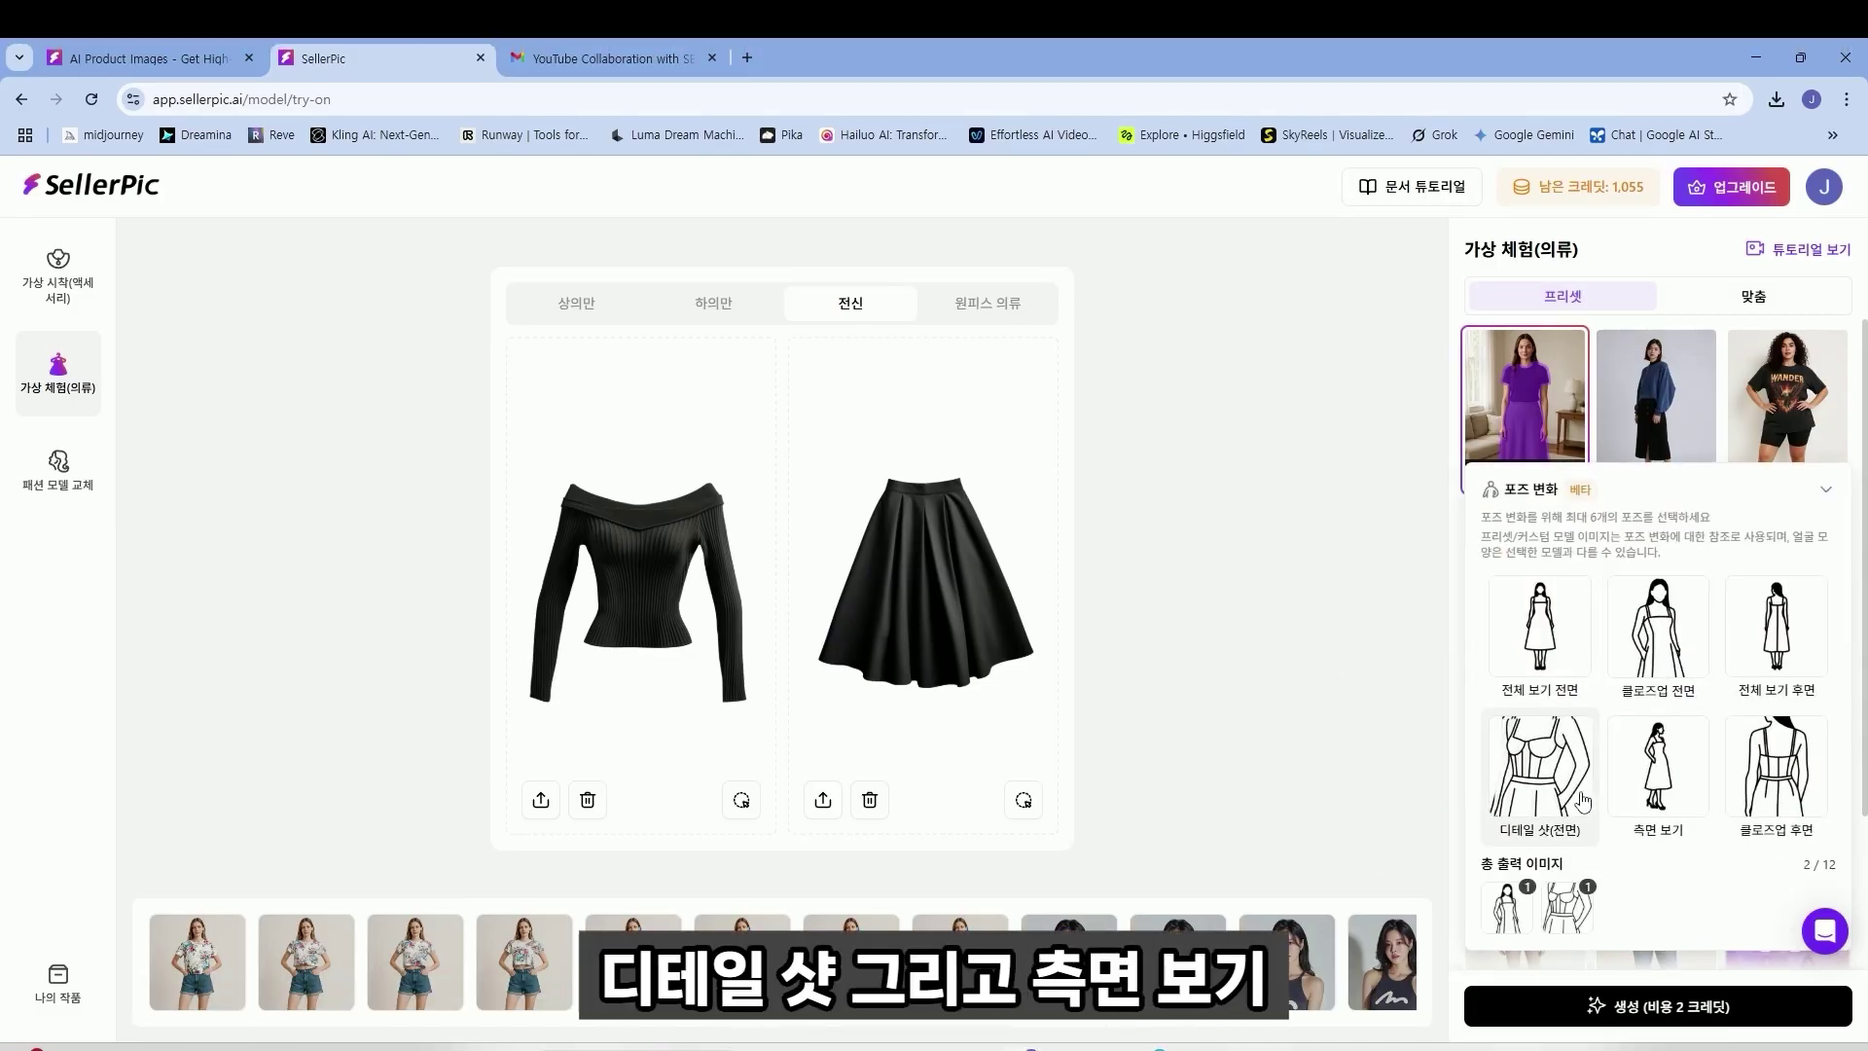
pyautogui.click(1658, 768)
pyautogui.click(1400, 742)
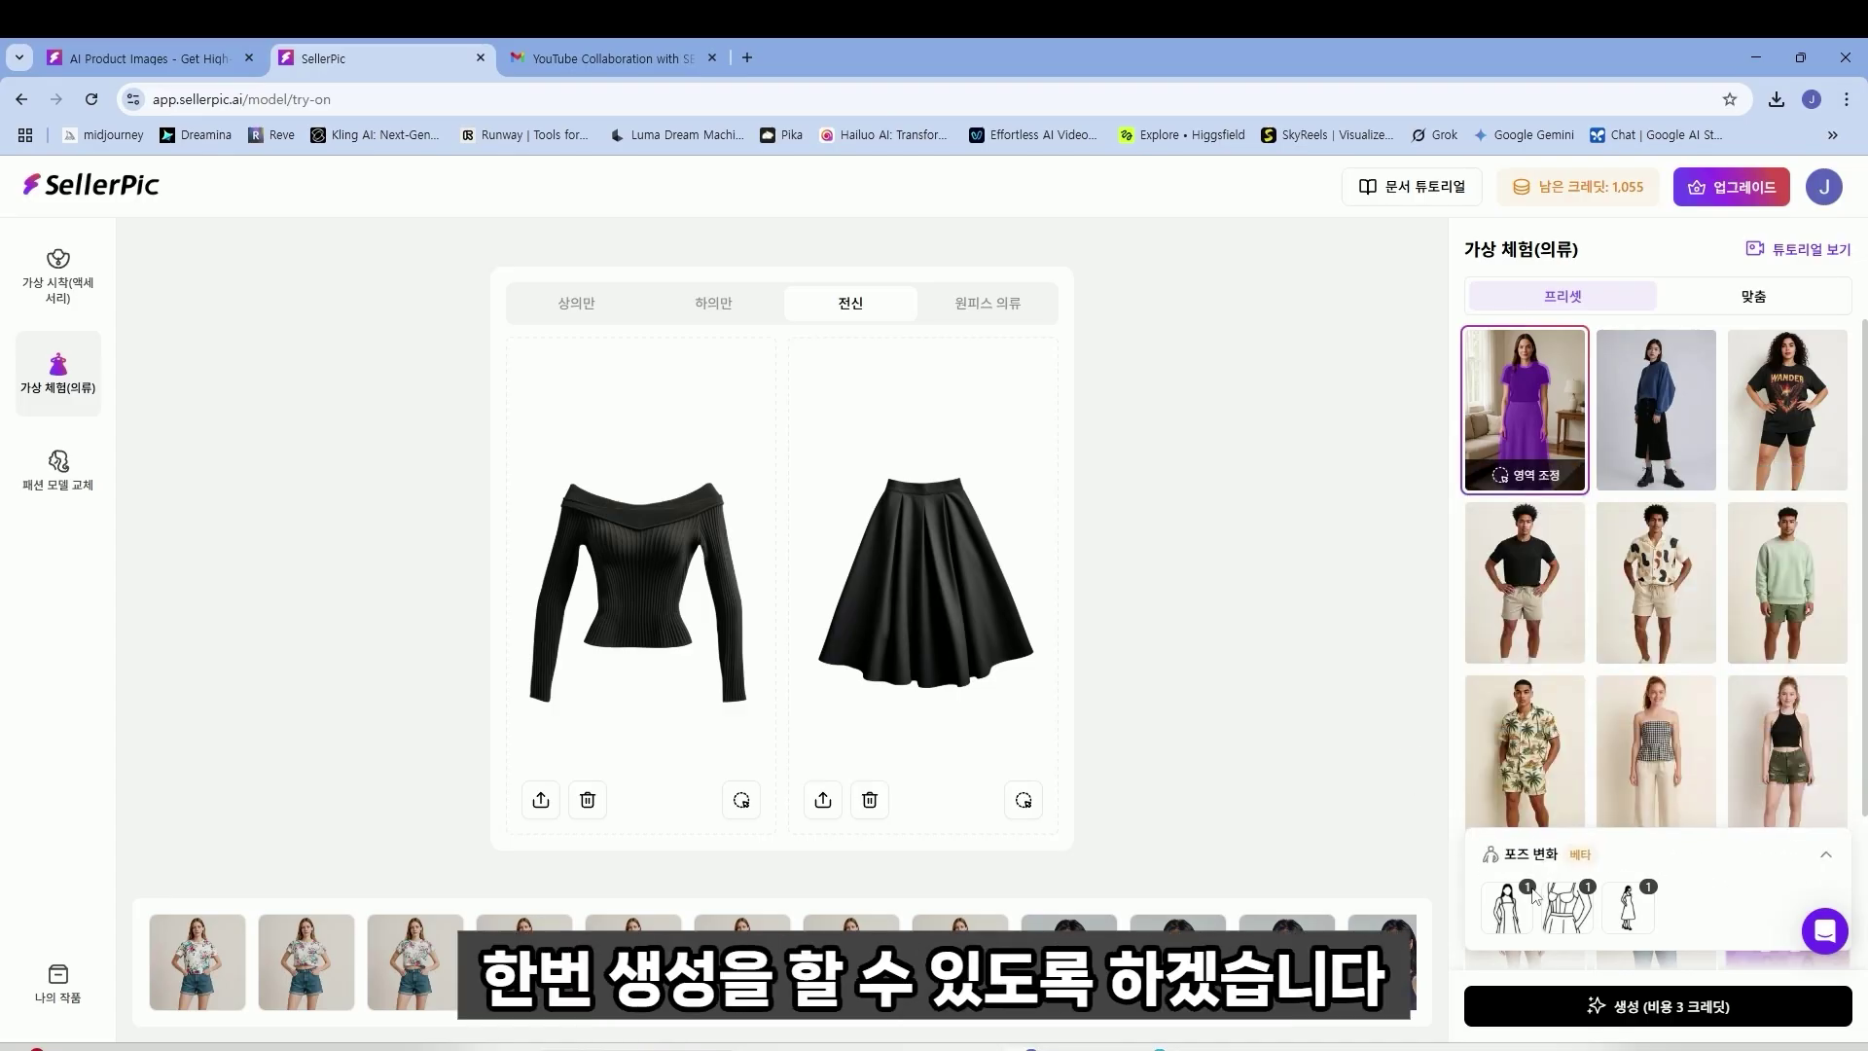
pyautogui.click(1674, 1012)
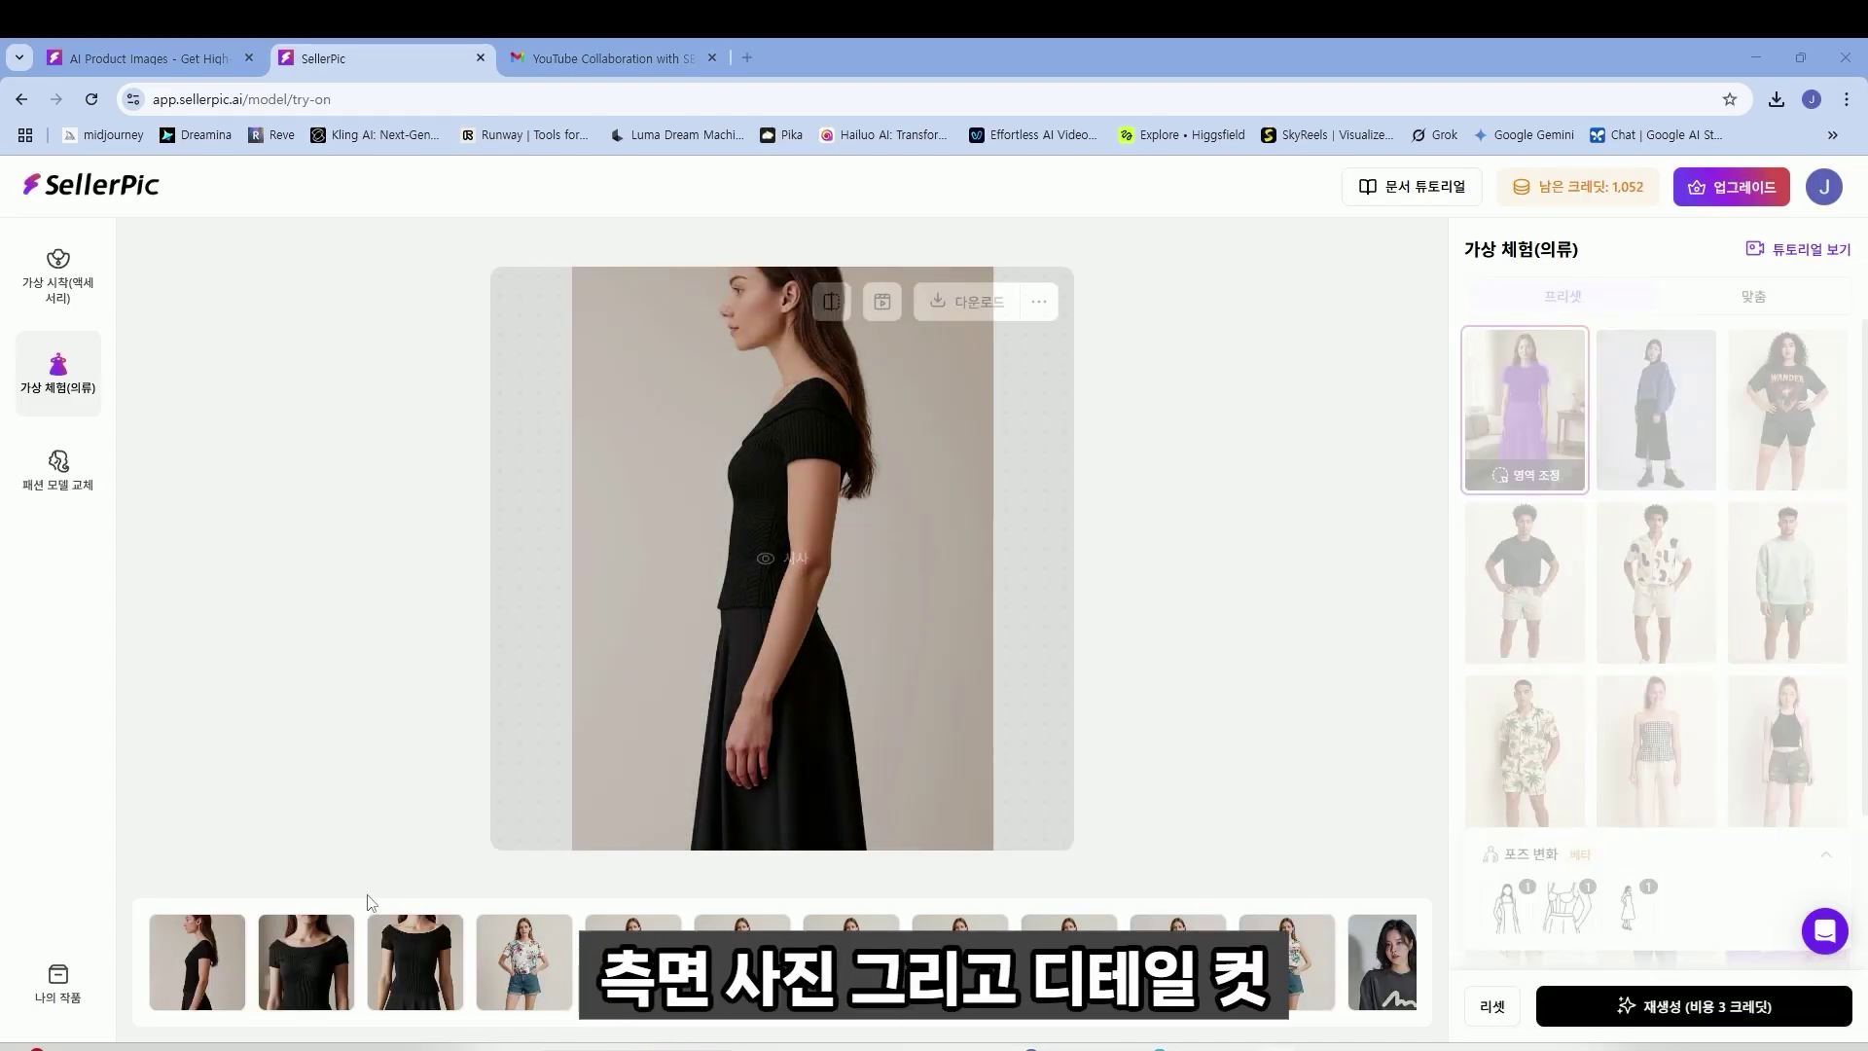
# - Examine the generated detail, front close-up and side view images of the black outfit in the preview
pyautogui.click(648, 632)
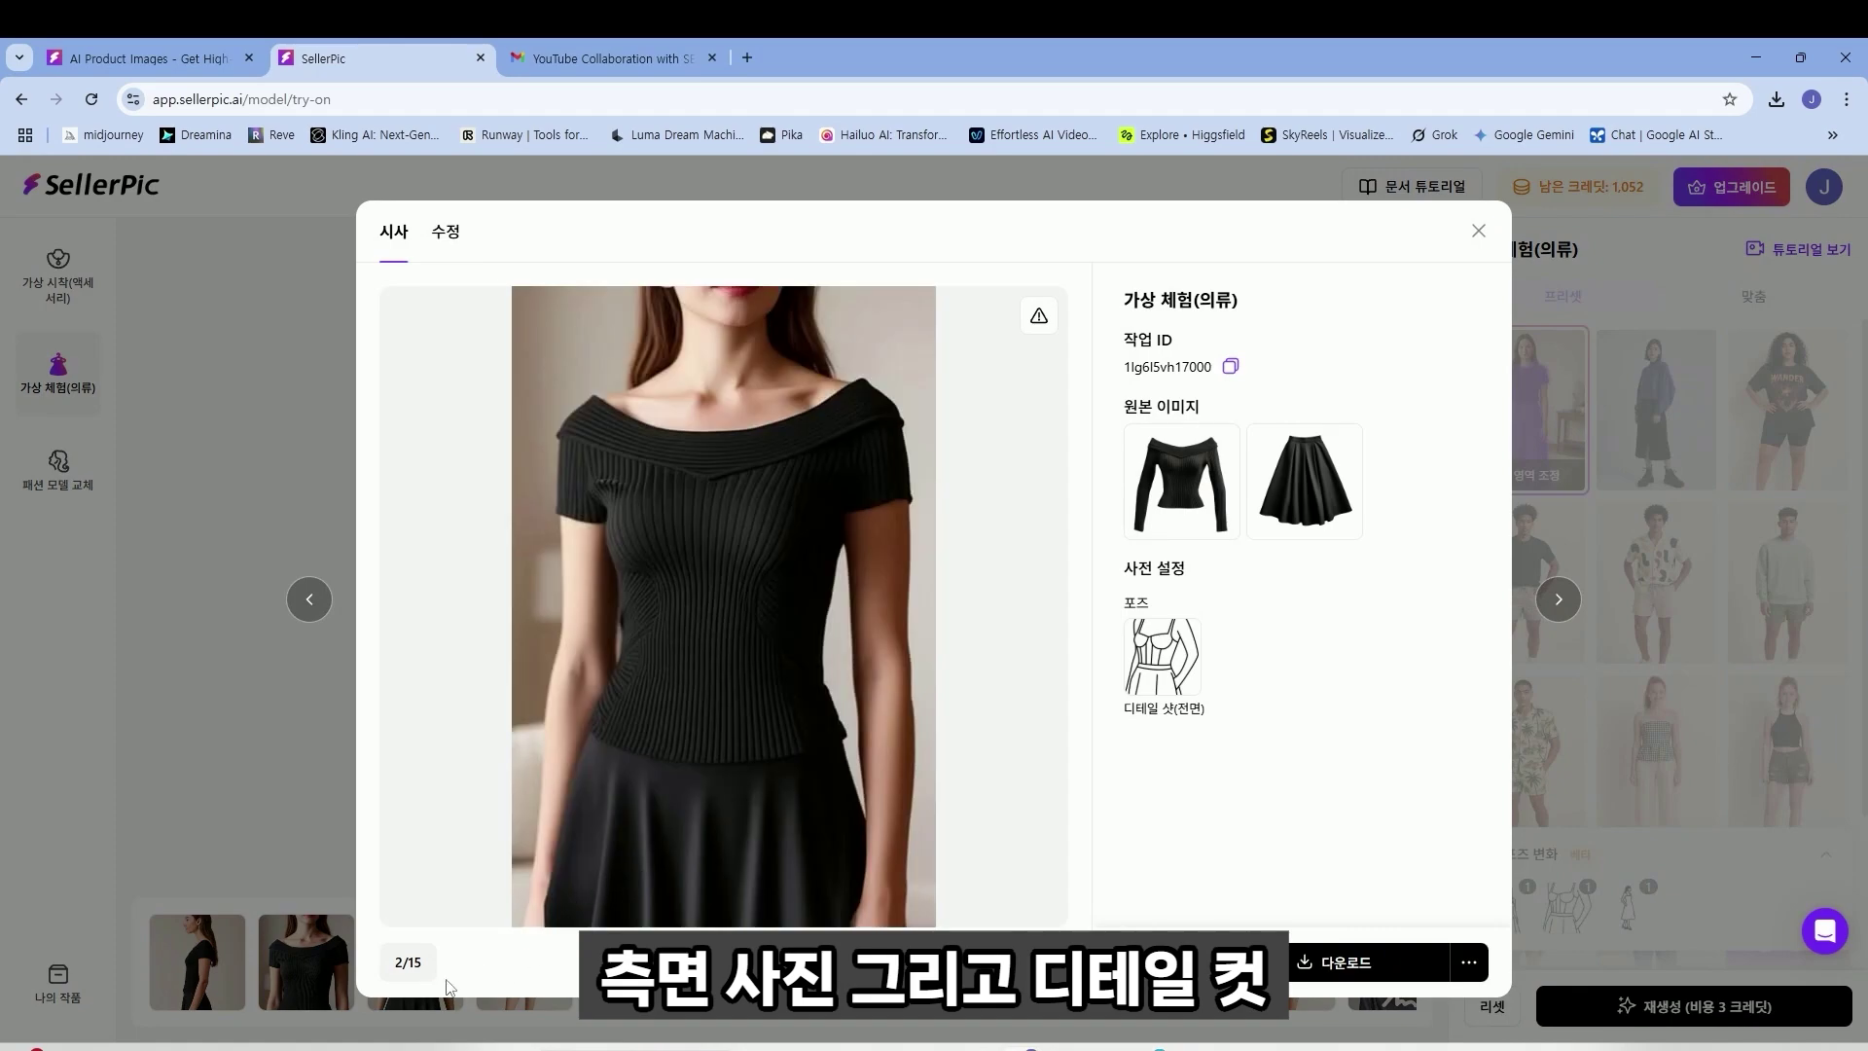
pyautogui.click(413, 1000)
pyautogui.click(421, 992)
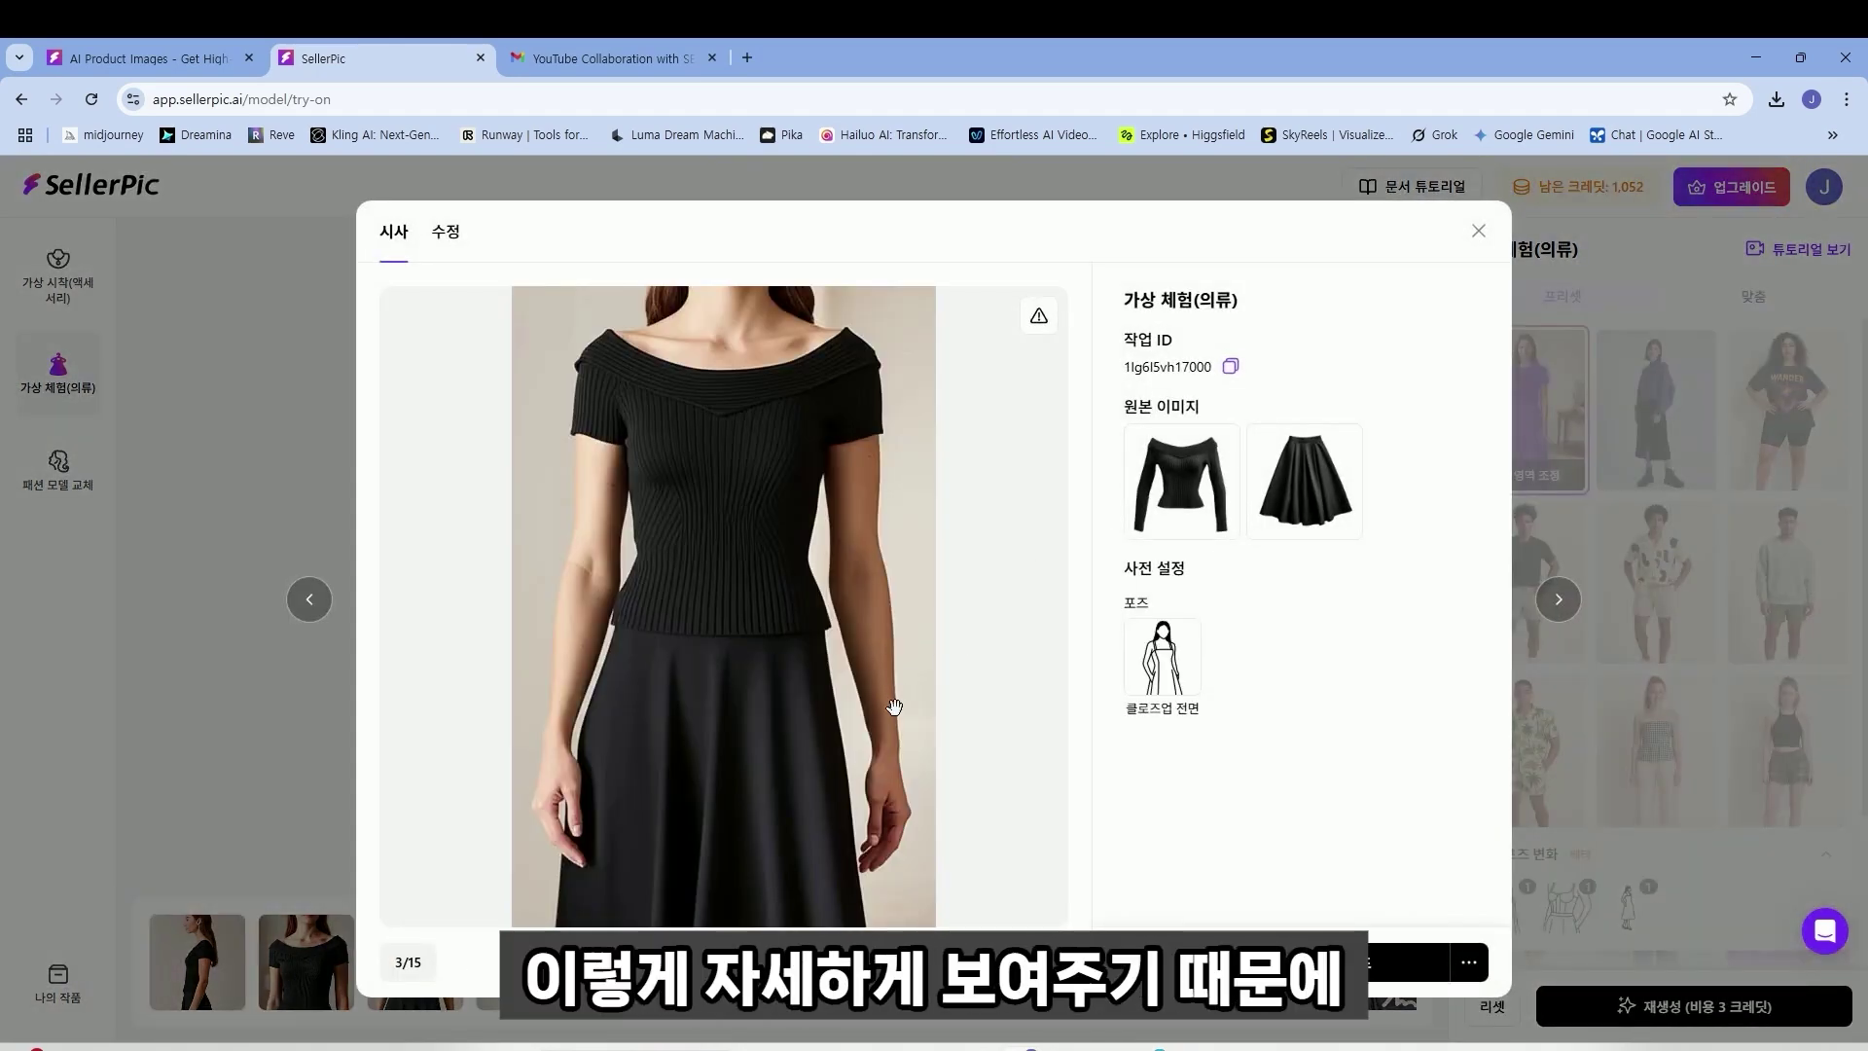
pyautogui.click(300, 944)
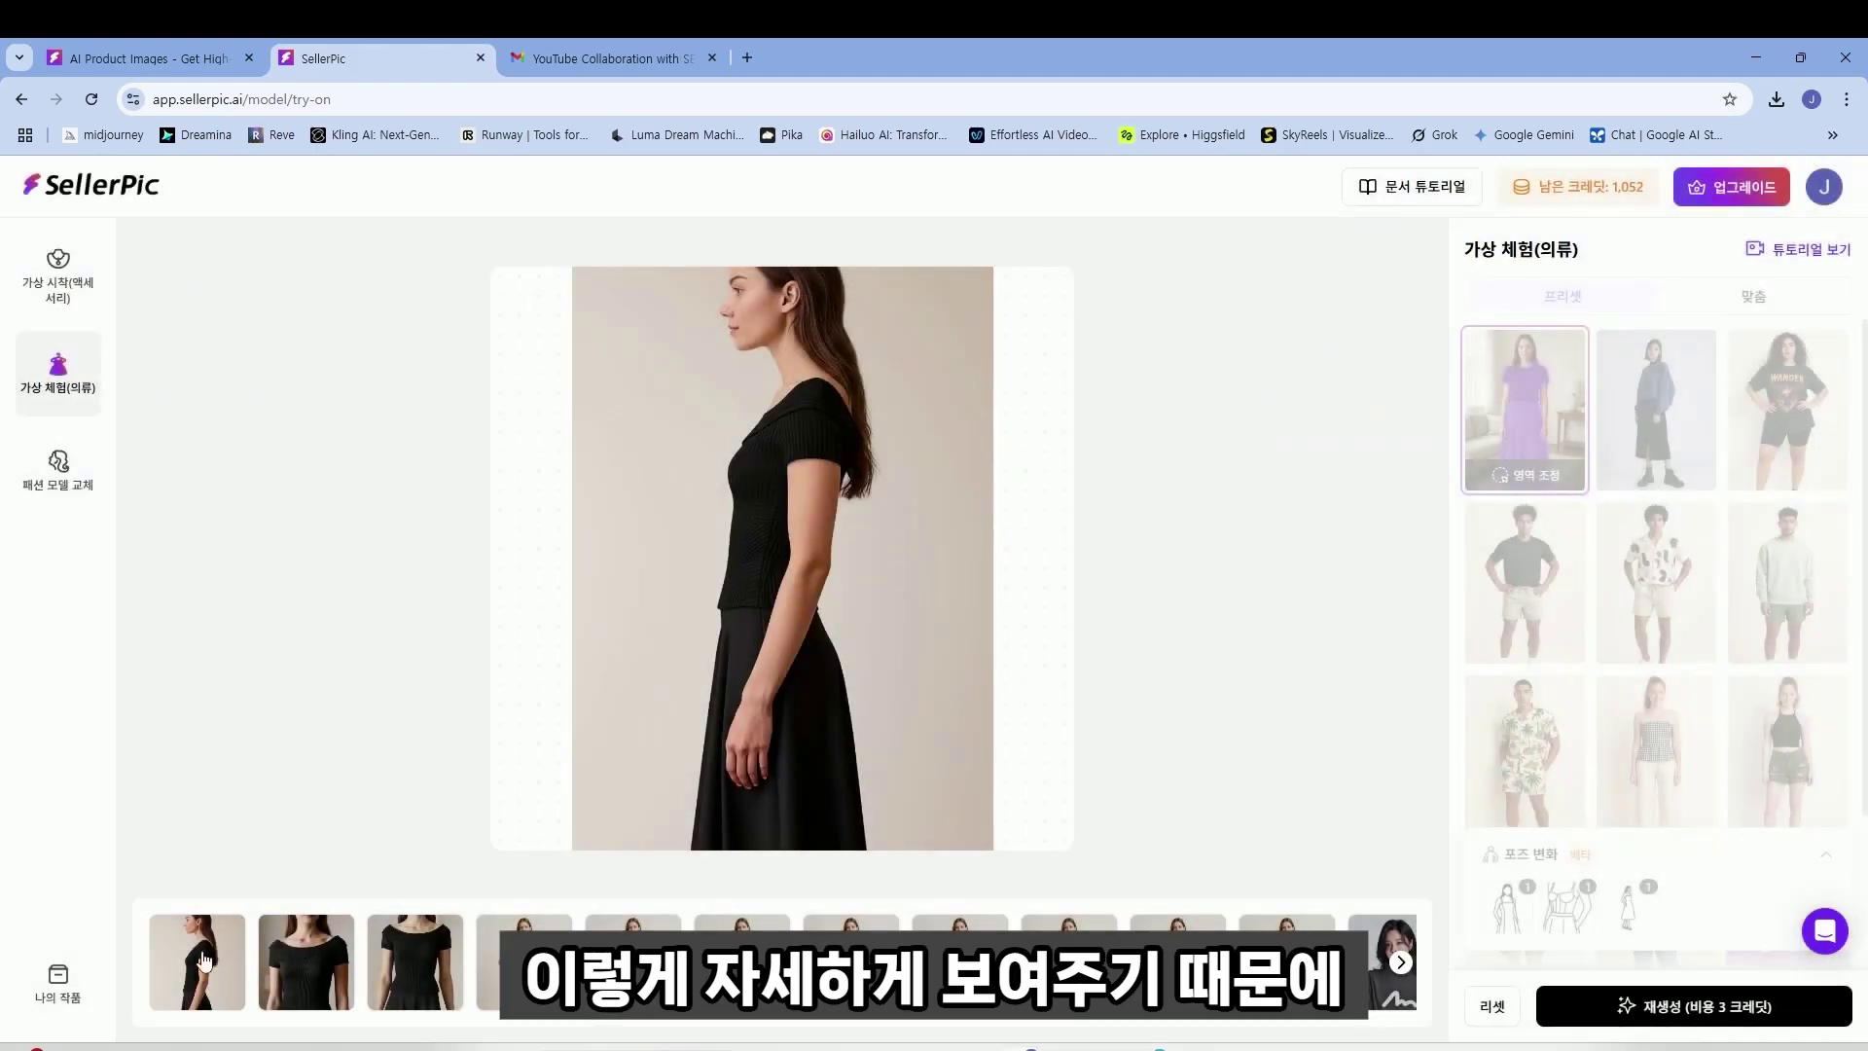
pyautogui.click(198, 958)
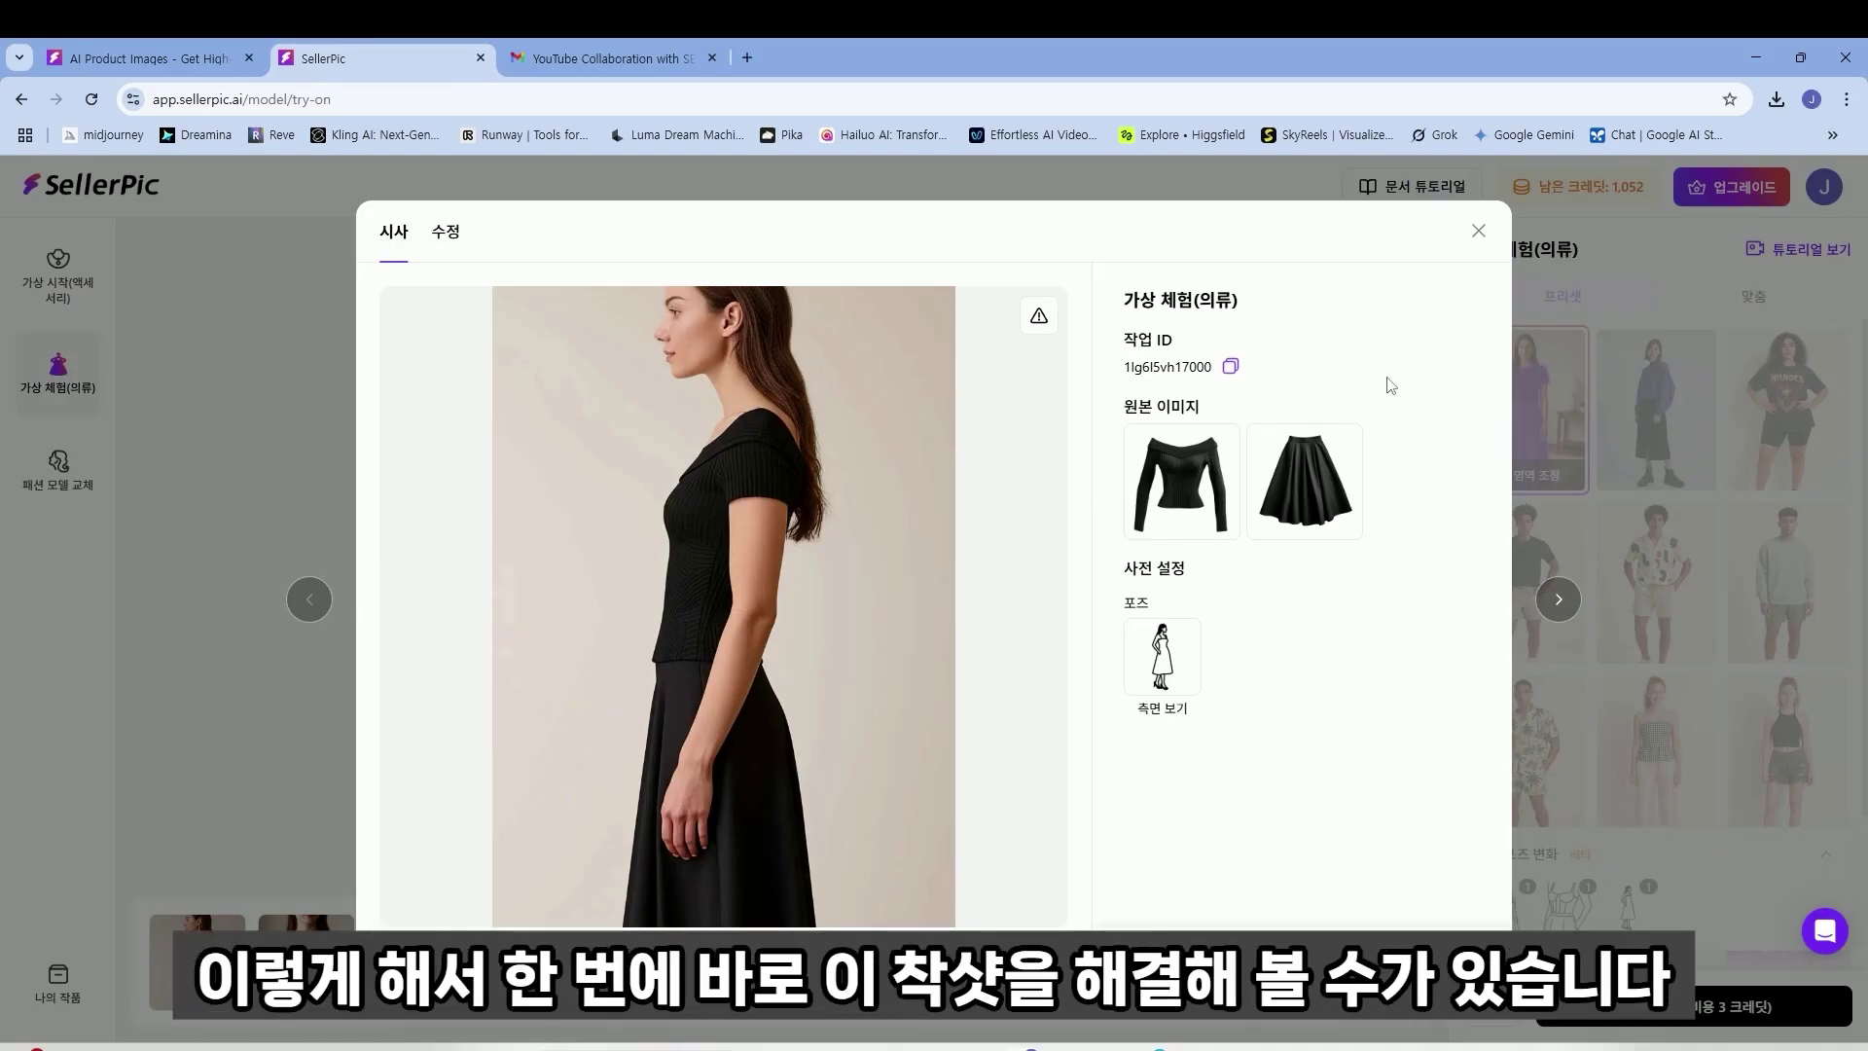
pyautogui.click(311, 804)
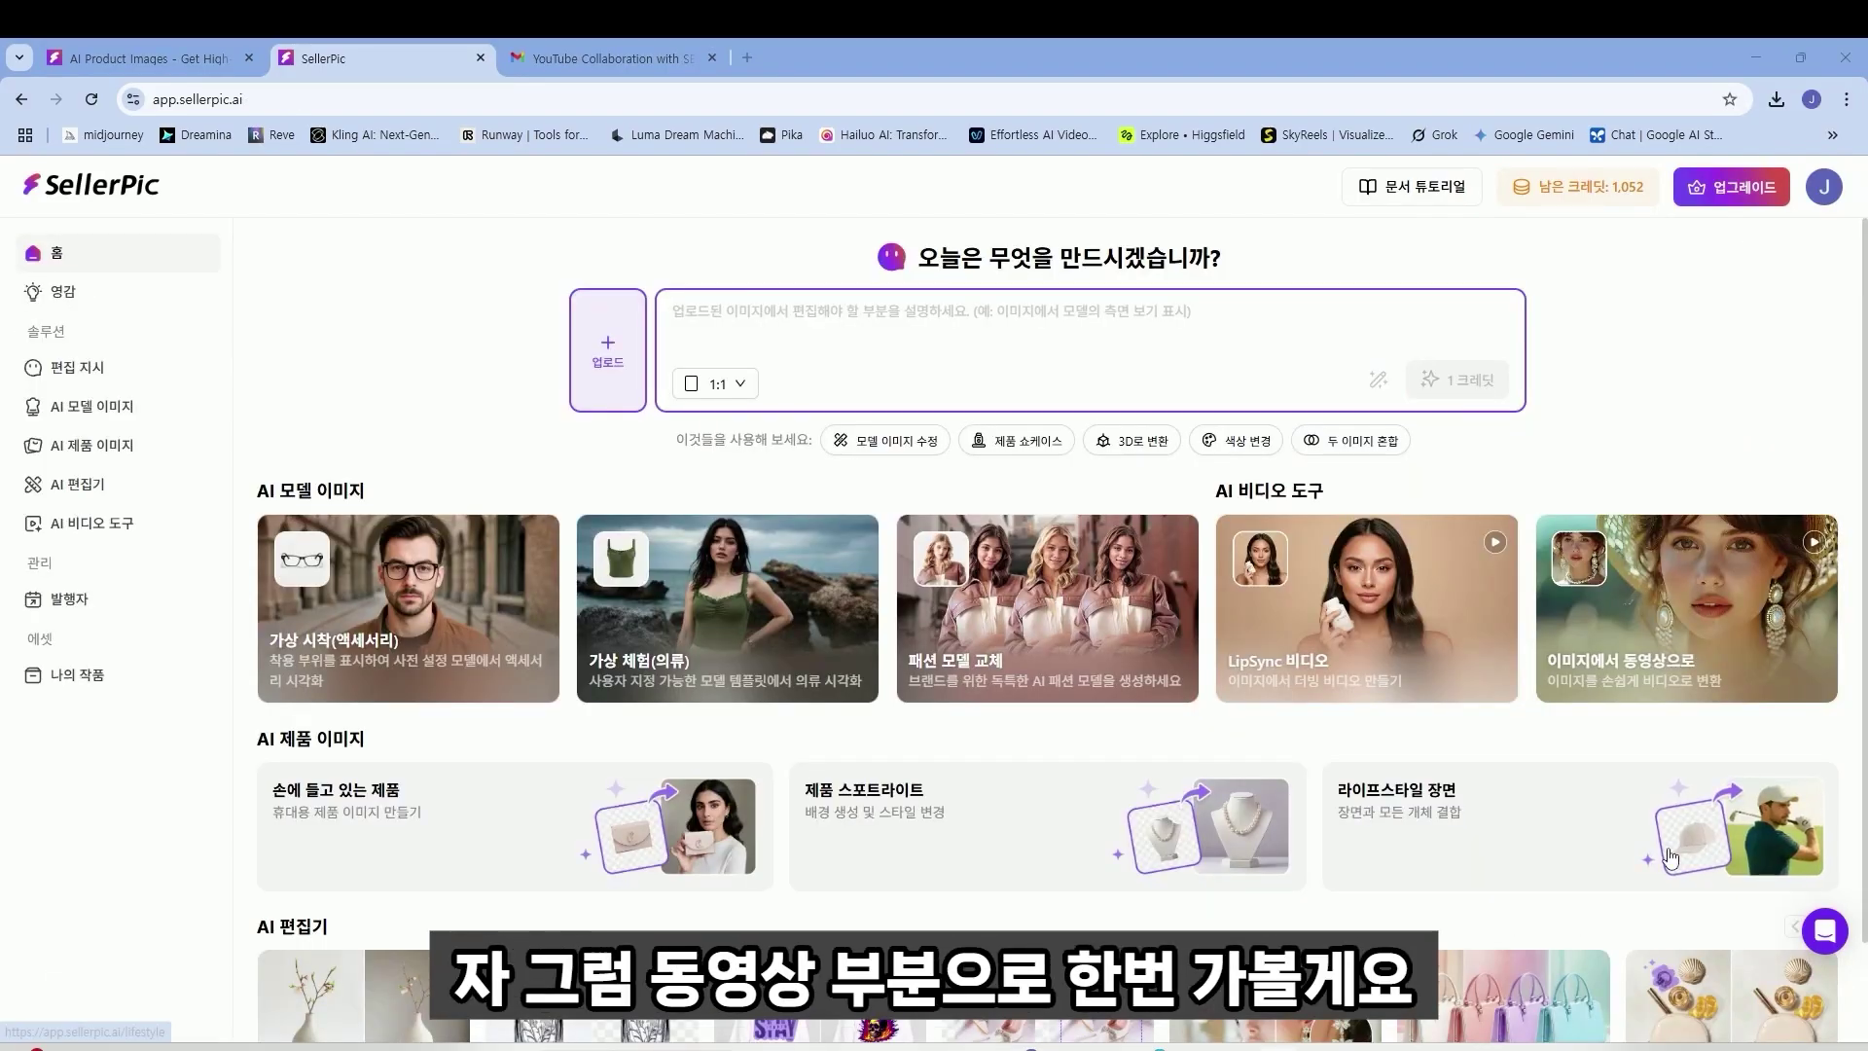
# - Open the image-to-video tool from the home page and view a previously created video
pyautogui.click(1651, 689)
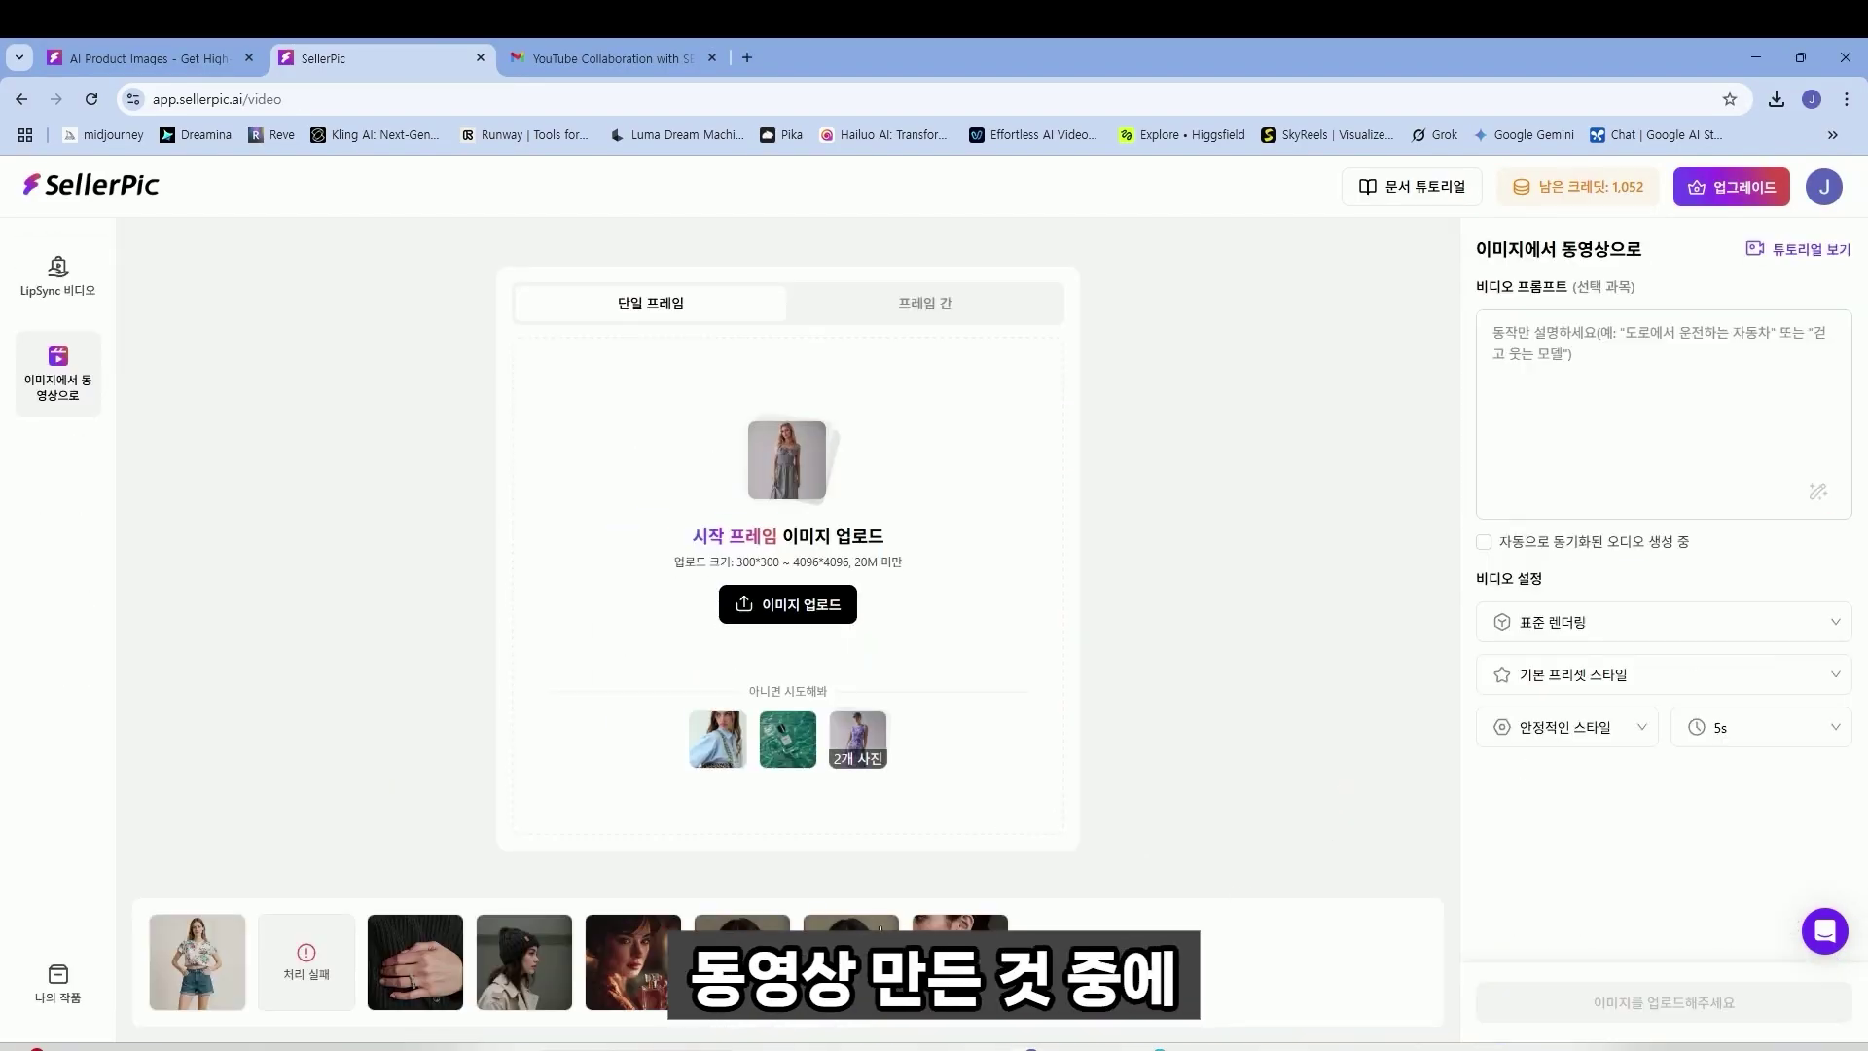
pyautogui.click(852, 958)
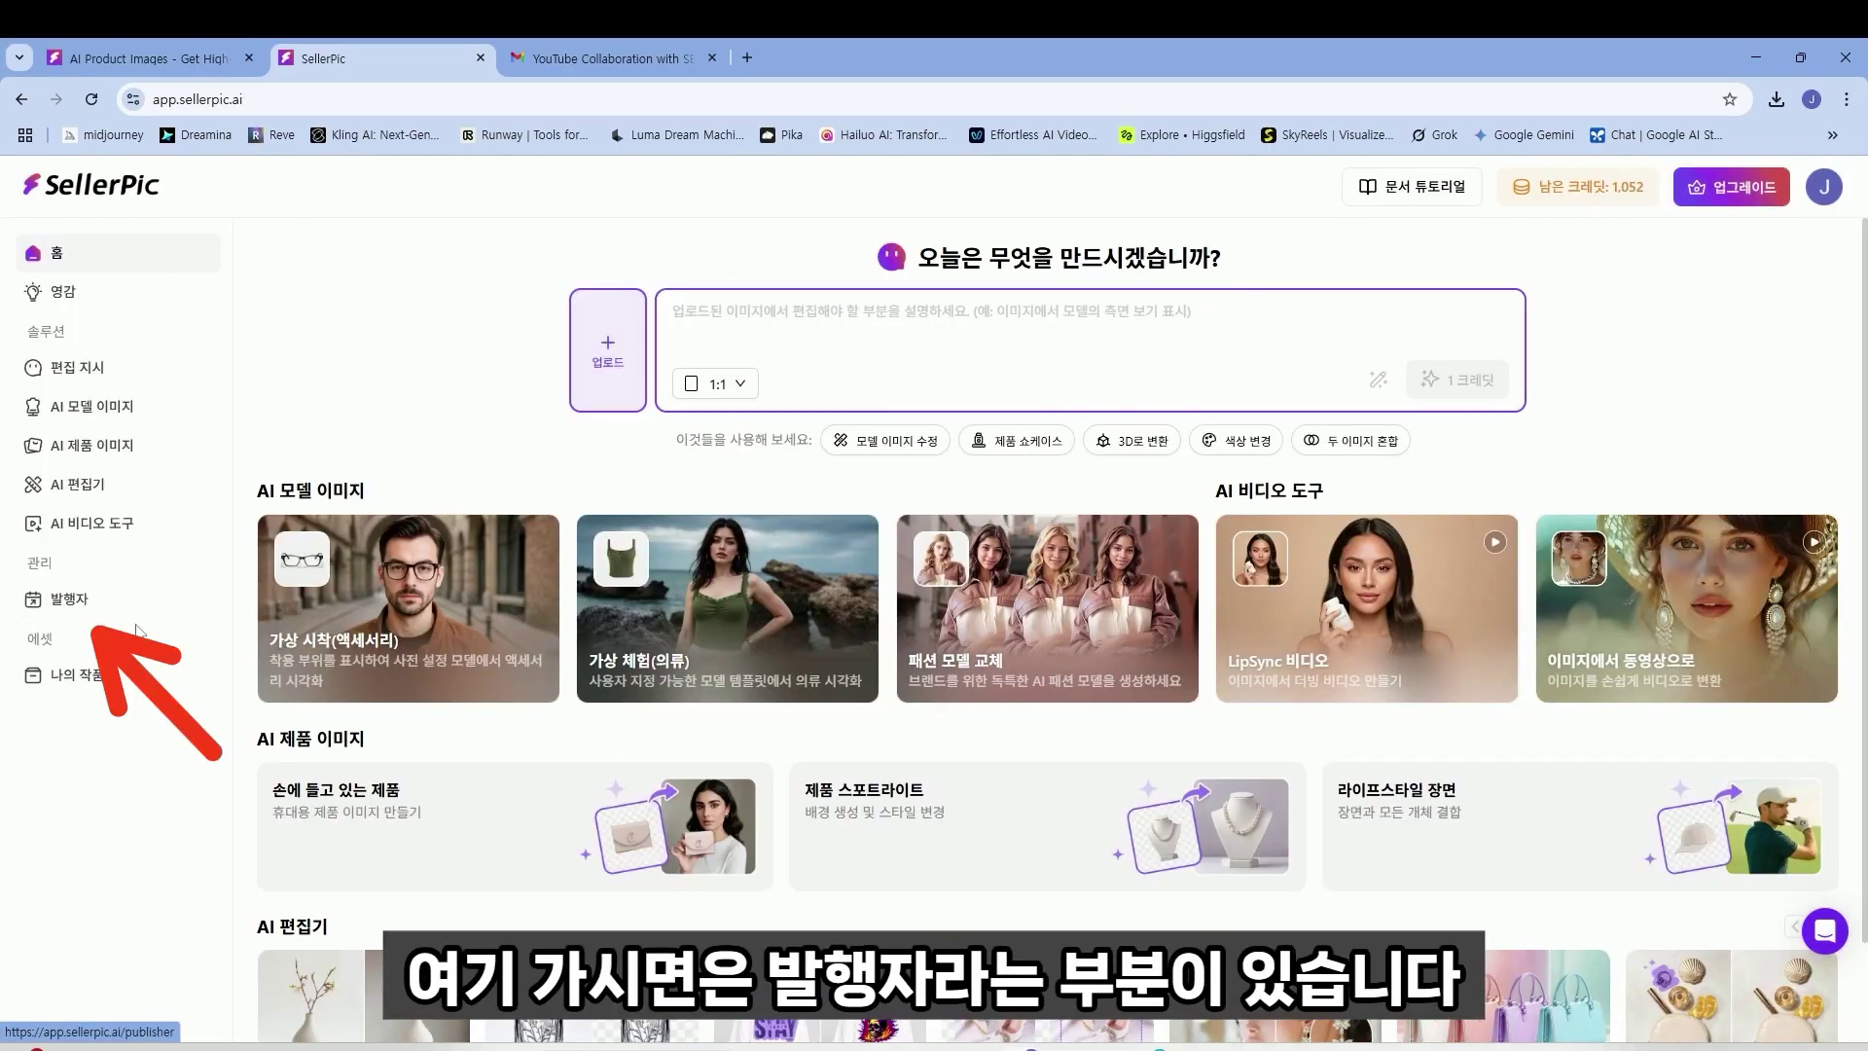
# - Review the publisher's channel connection options for TikTok, Instagram and Facebook, and close them without connecting an account
pyautogui.click(68, 599)
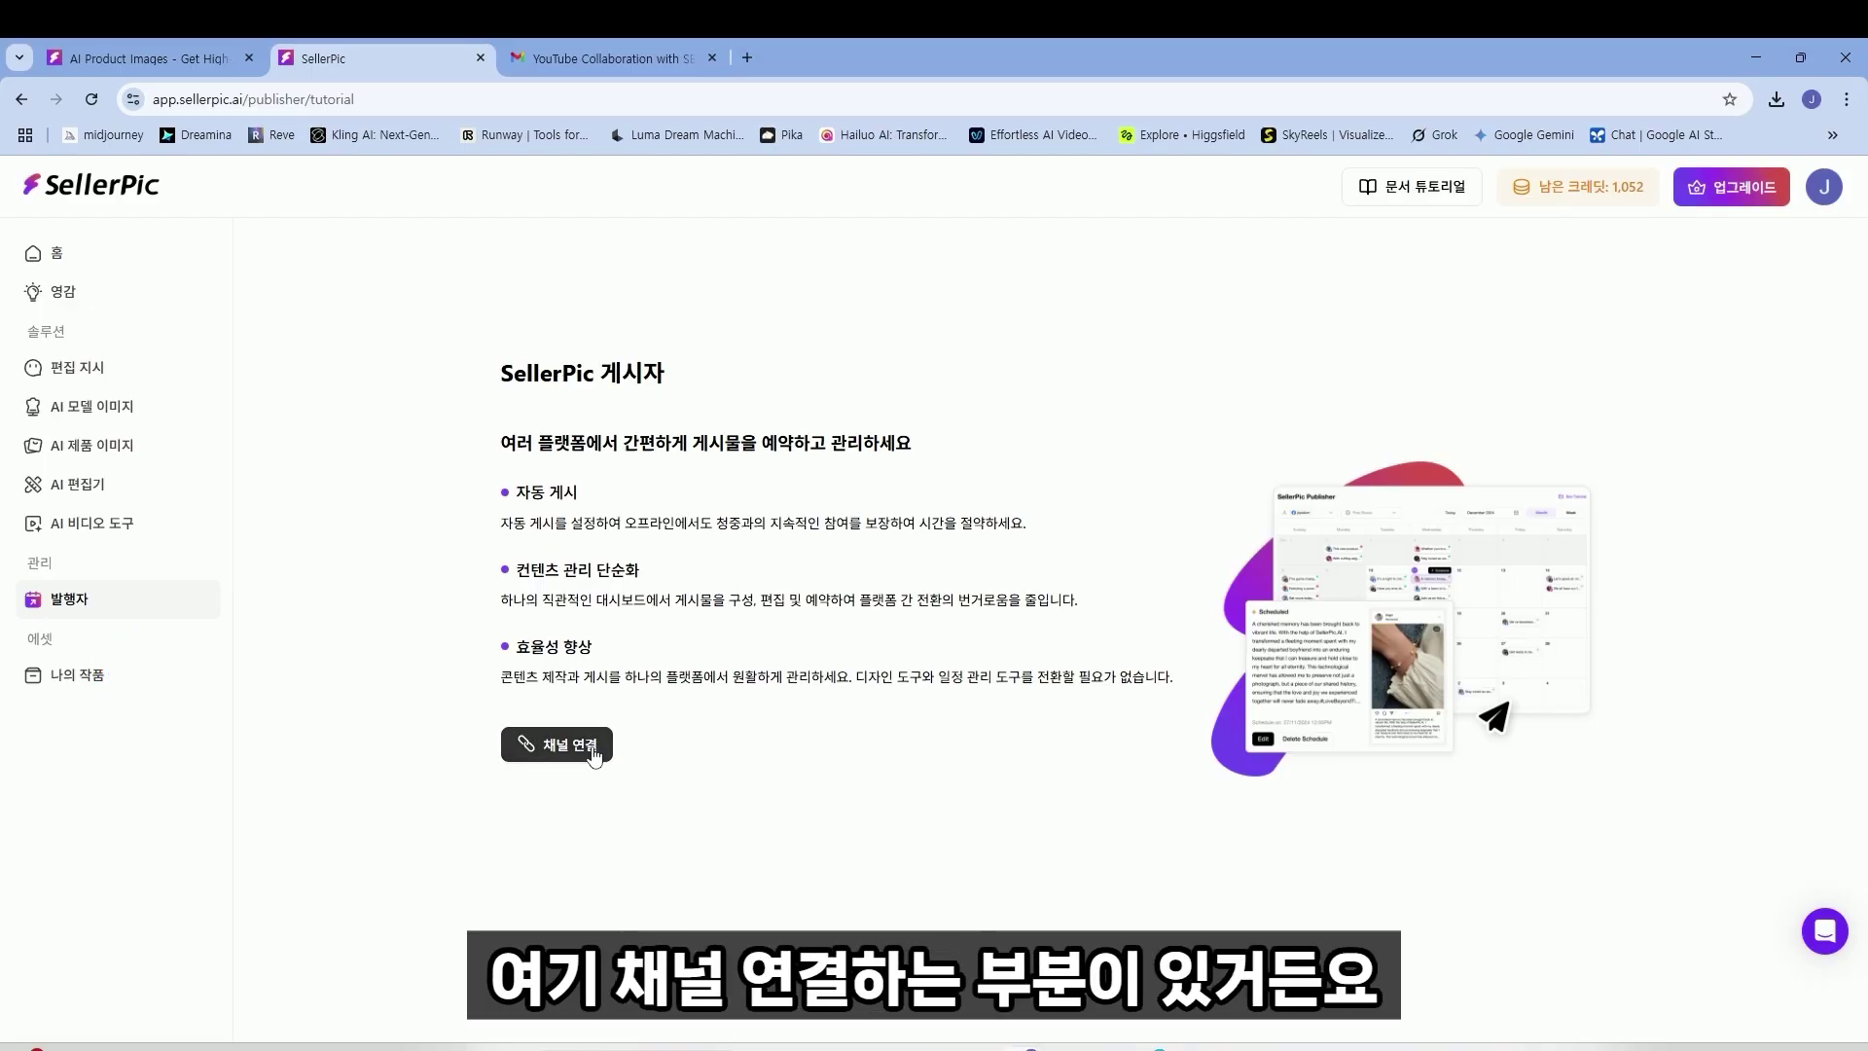
pyautogui.click(534, 749)
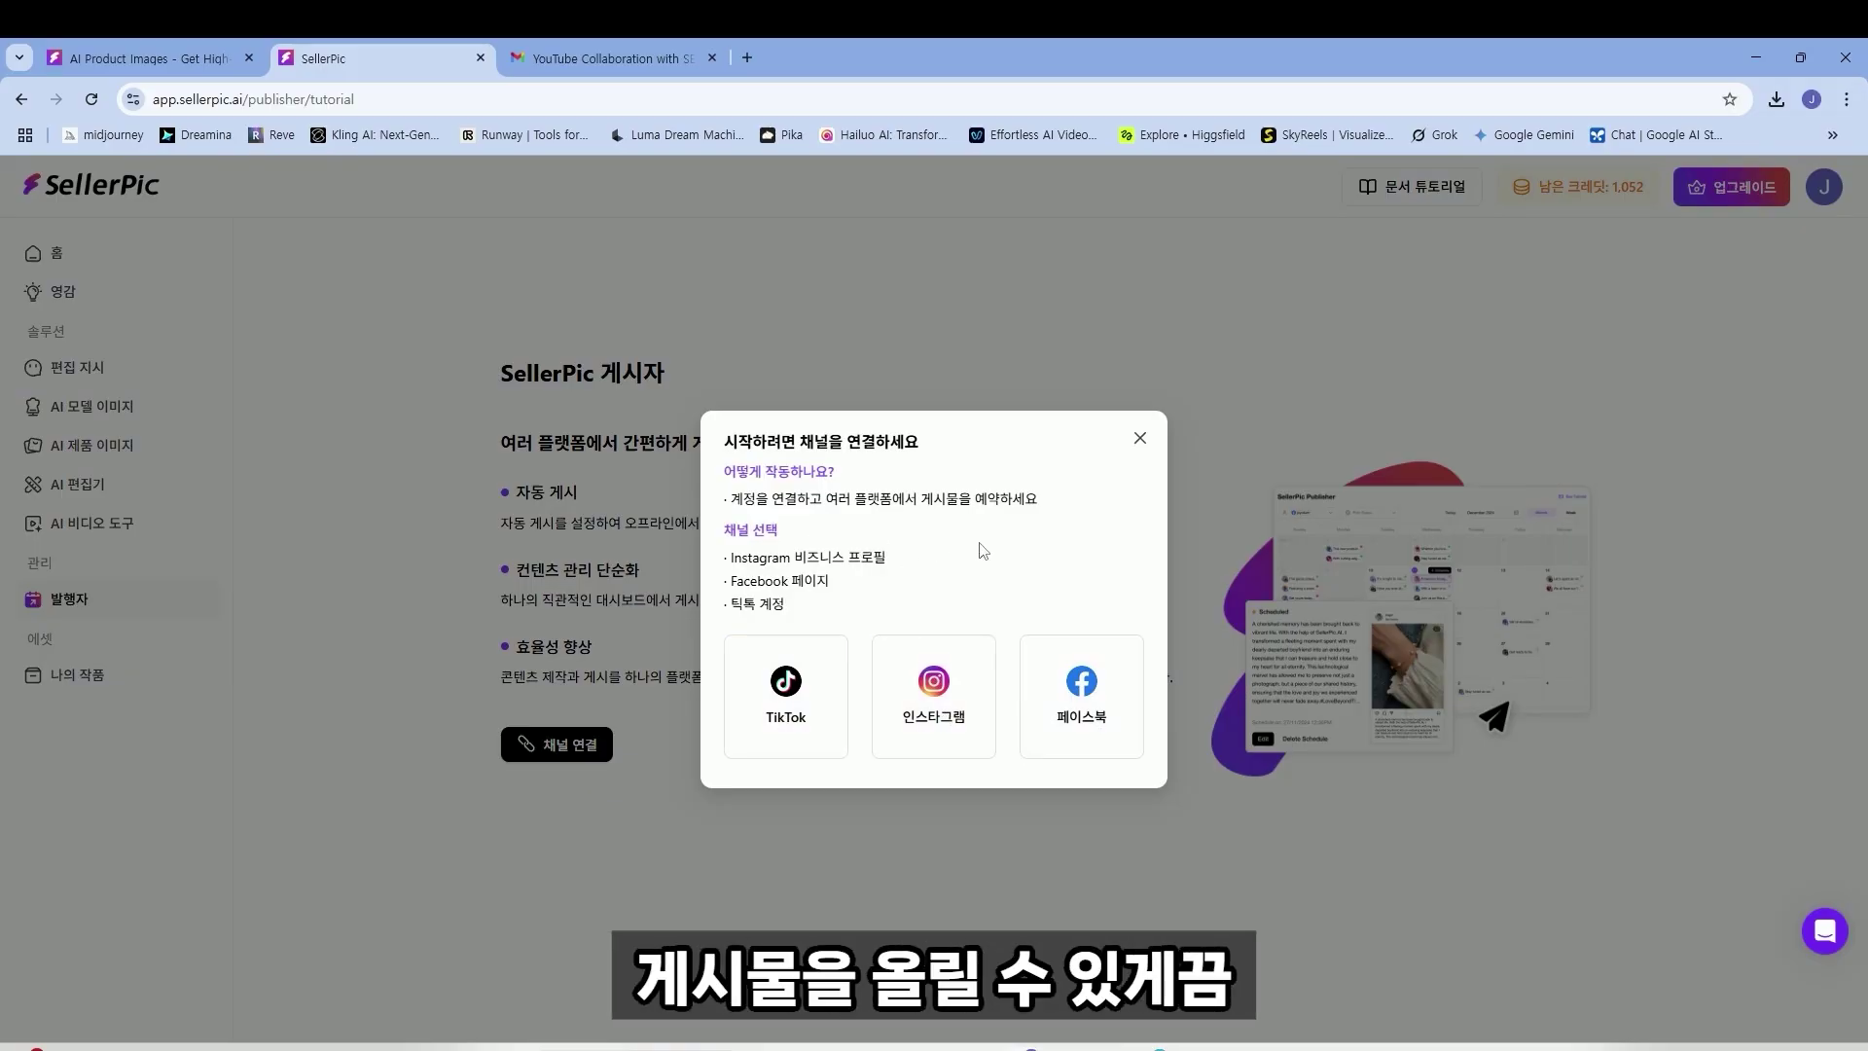
pyautogui.click(1140, 438)
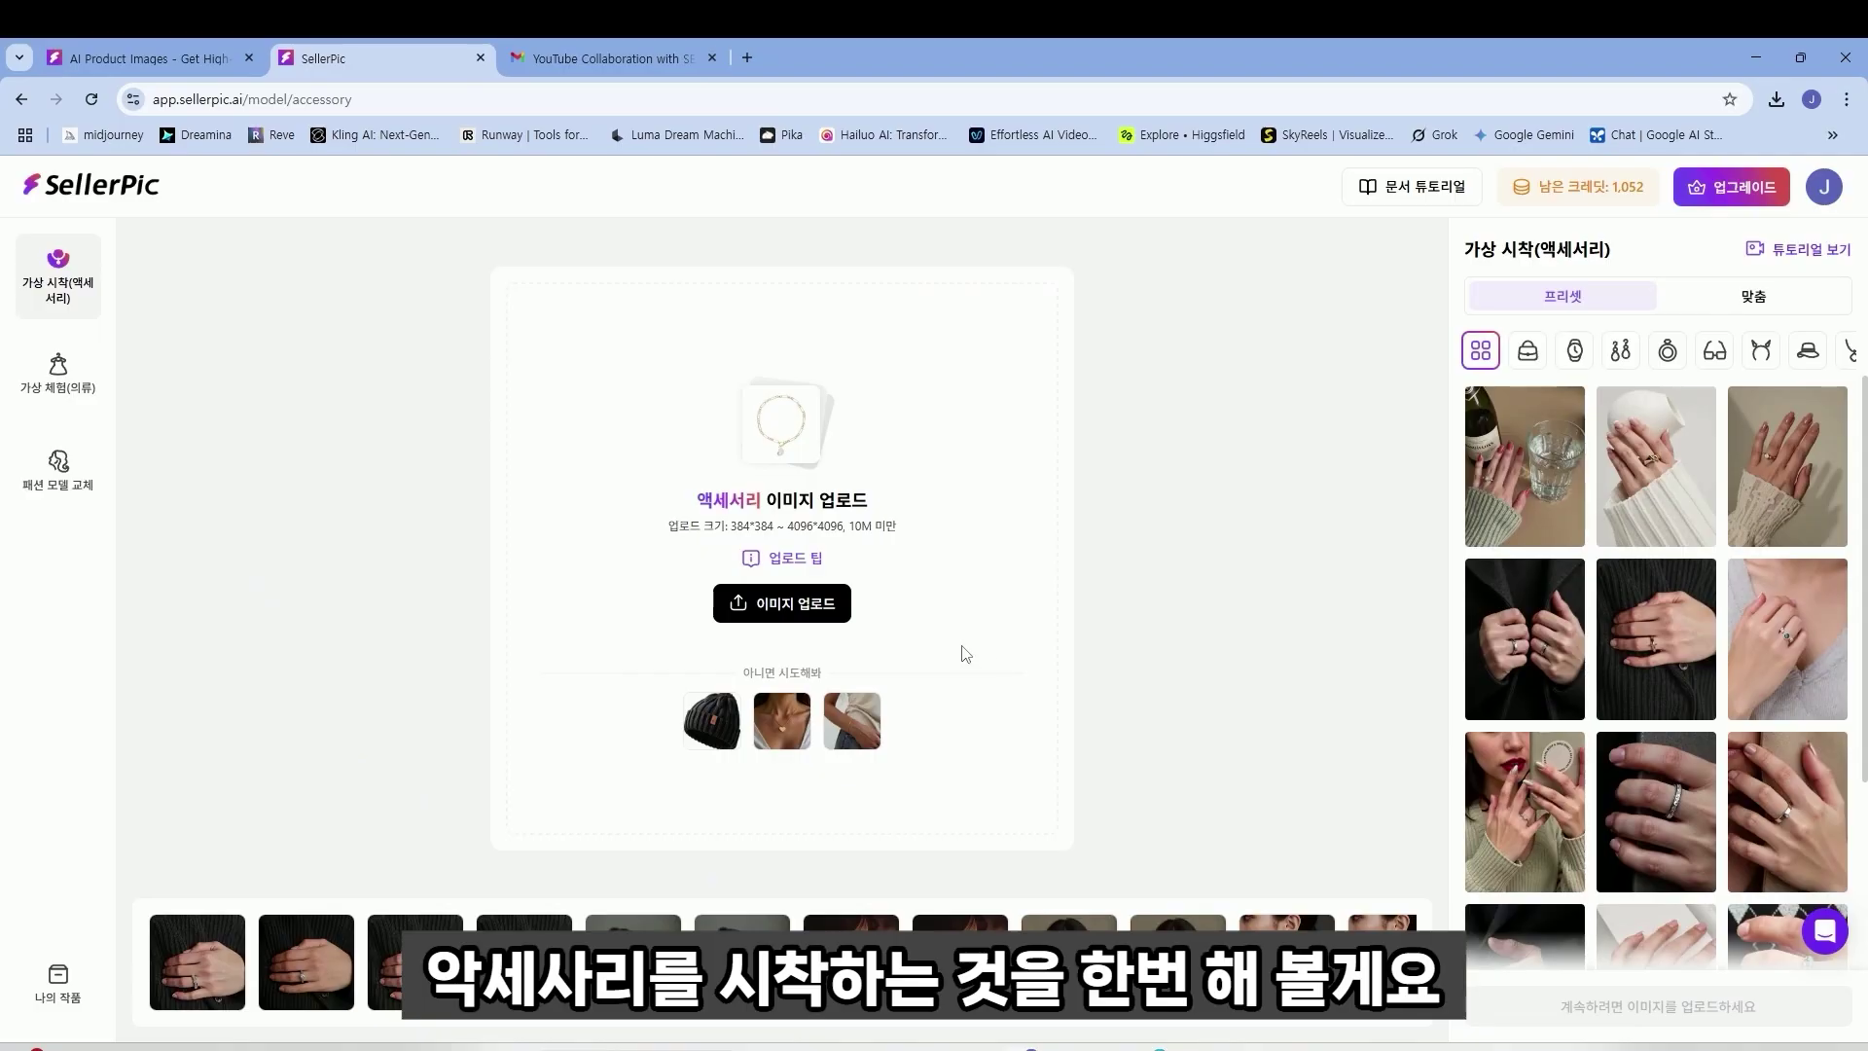
# - Load the sample heart necklace image for the accessory try-on and browse the necklace model presets
pyautogui.click(783, 721)
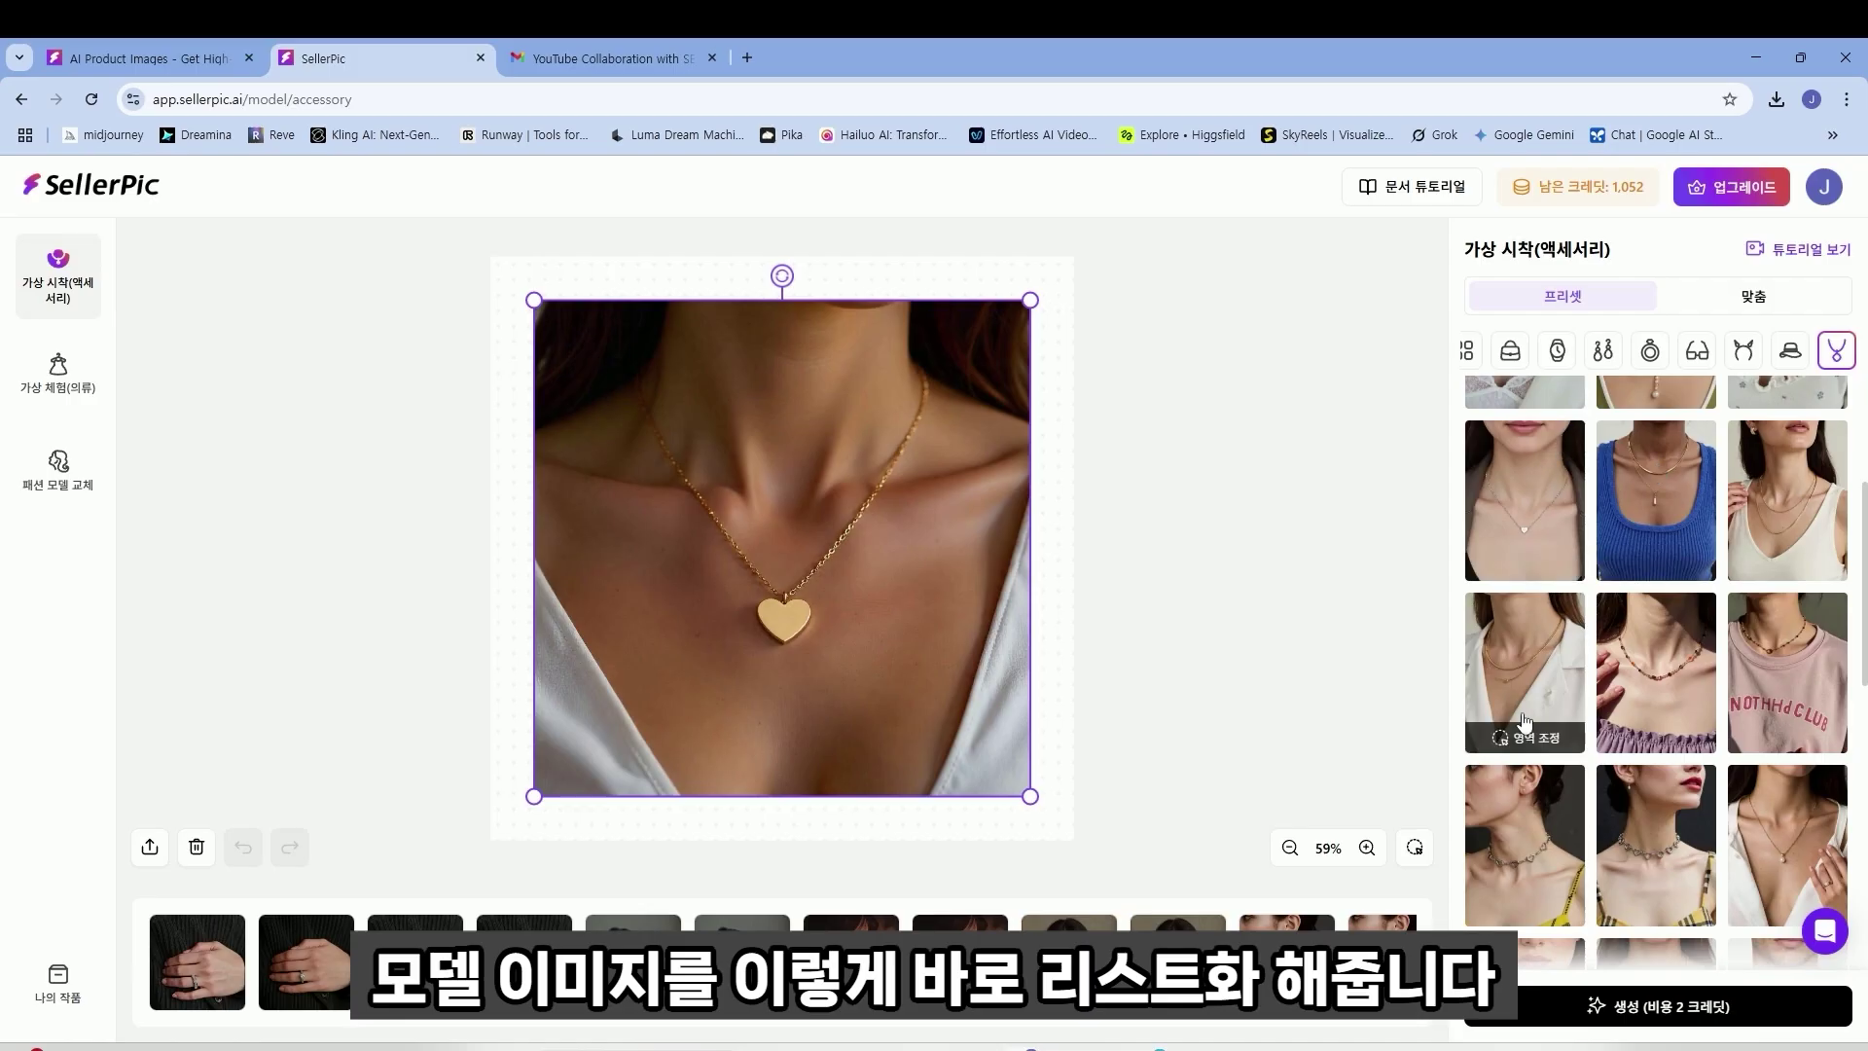
pyautogui.scroll(-5, 1660, 587)
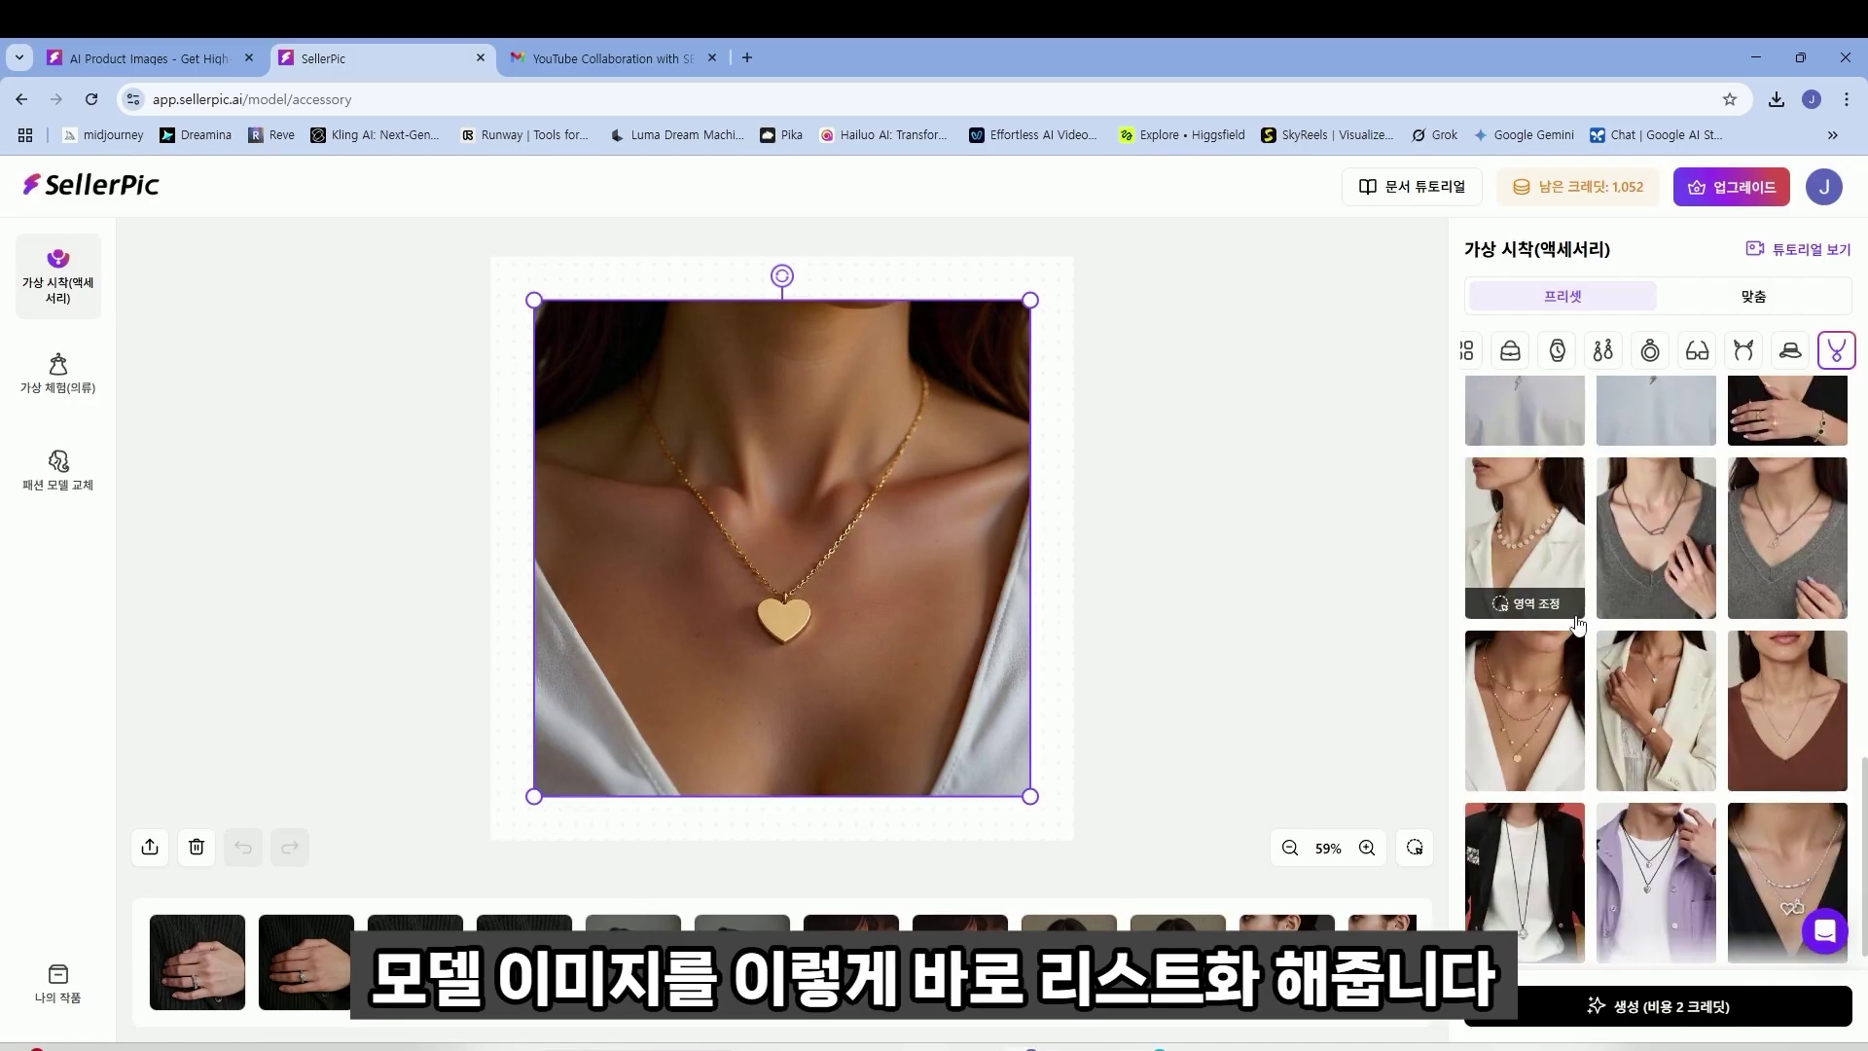
pyautogui.scroll(-3, 1586, 652)
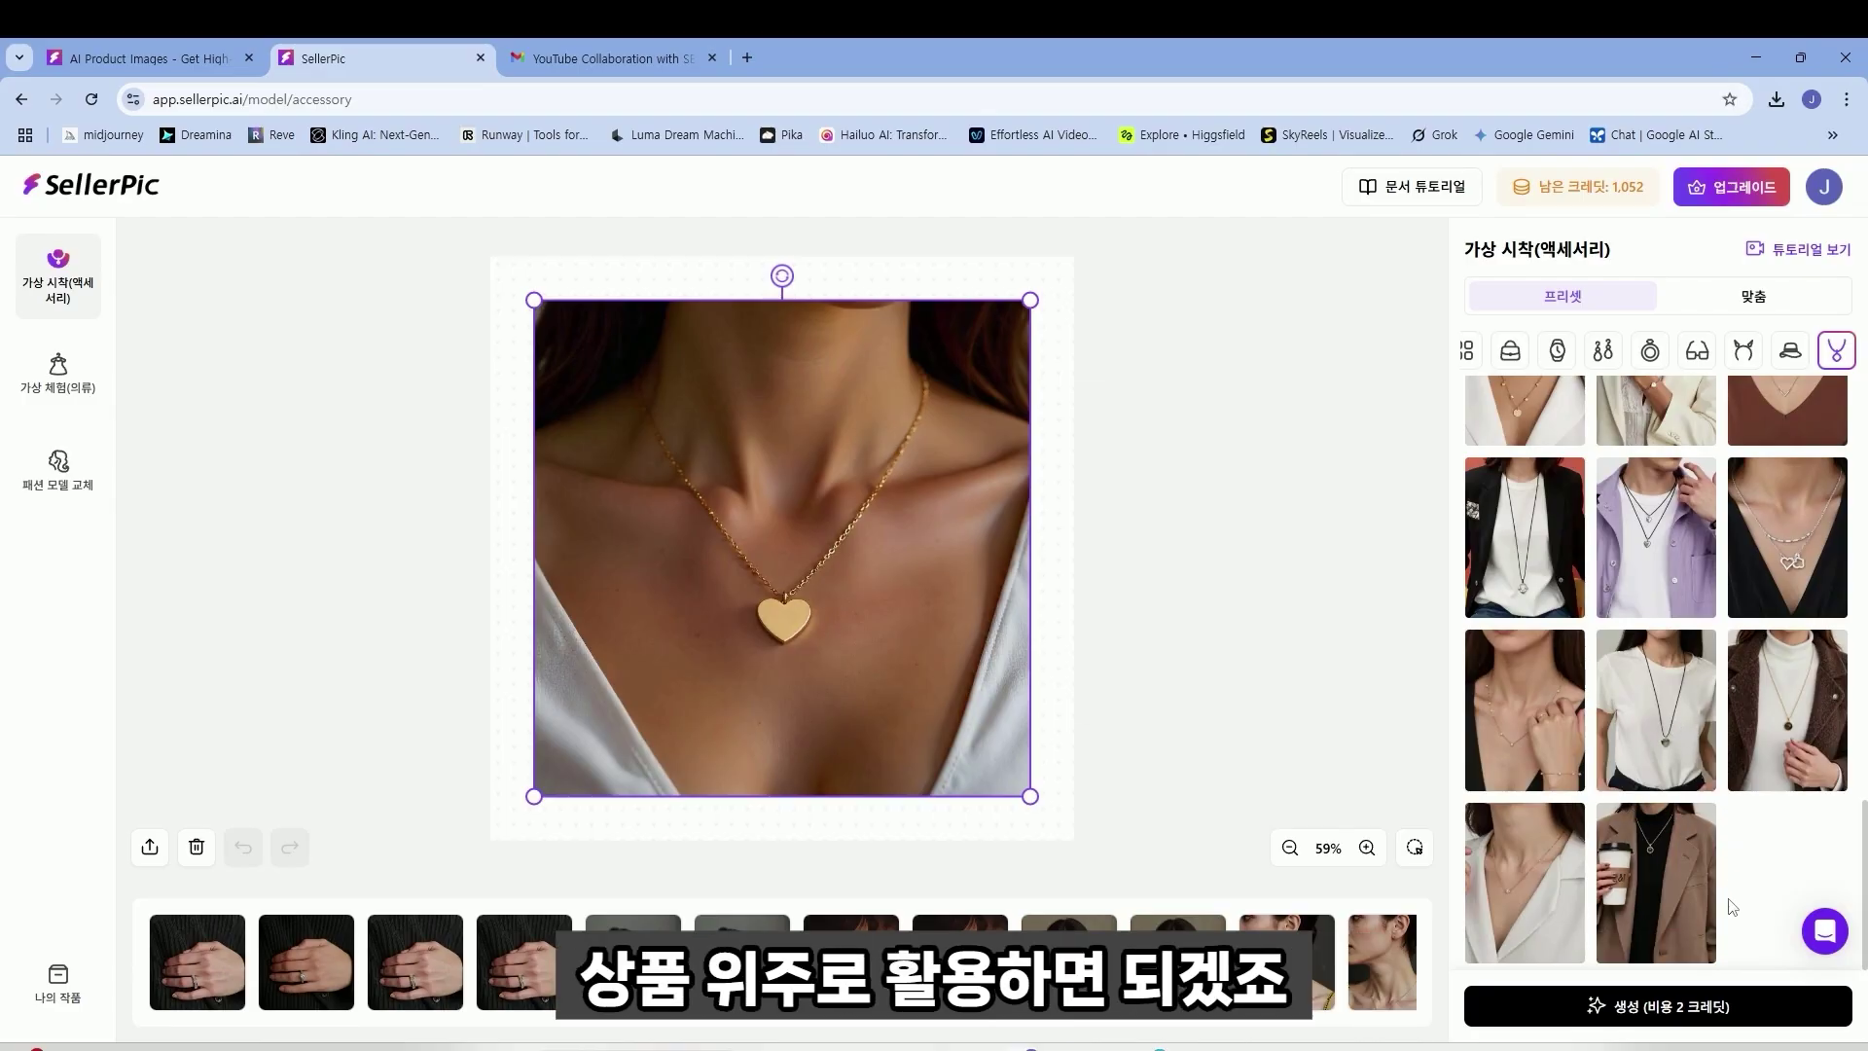
# - Choose the brown coat and coffee cup model preset, confirm its neck area as the try-on region, and generate the necklace images
pyautogui.click(1703, 949)
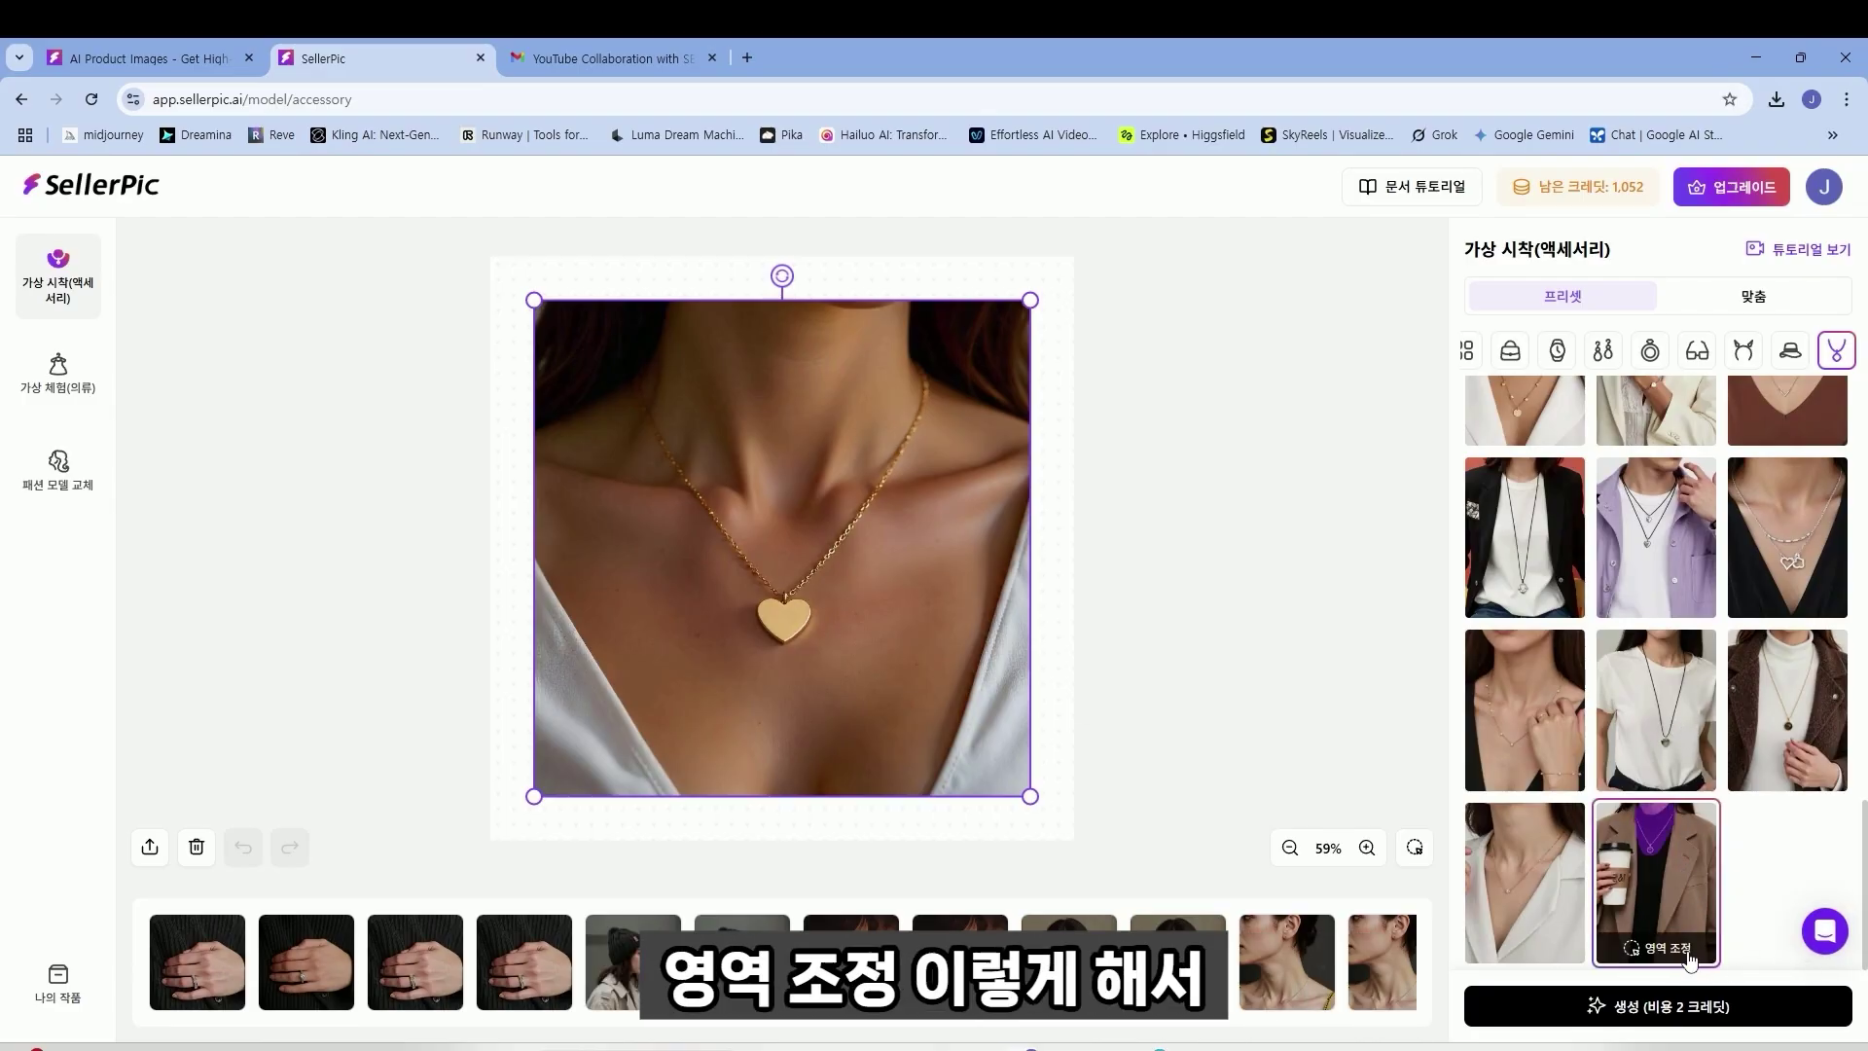
pyautogui.click(1689, 950)
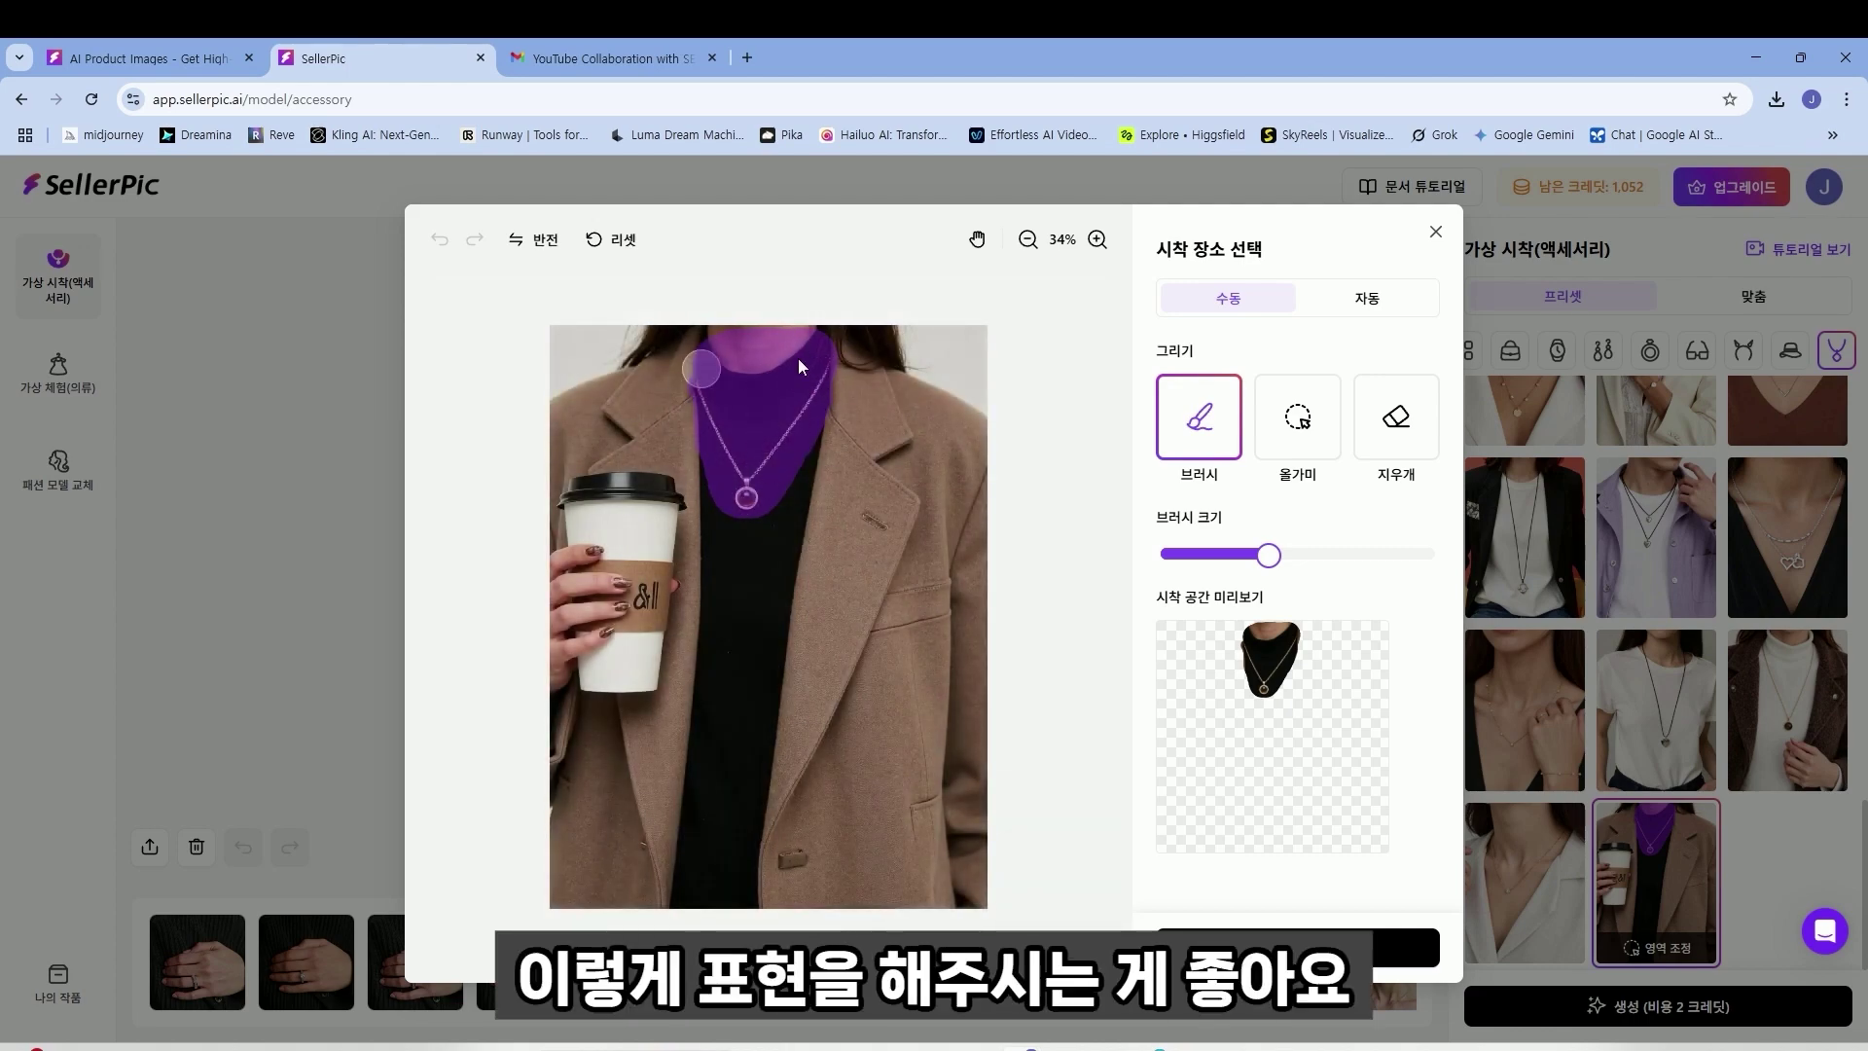
pyautogui.click(1297, 946)
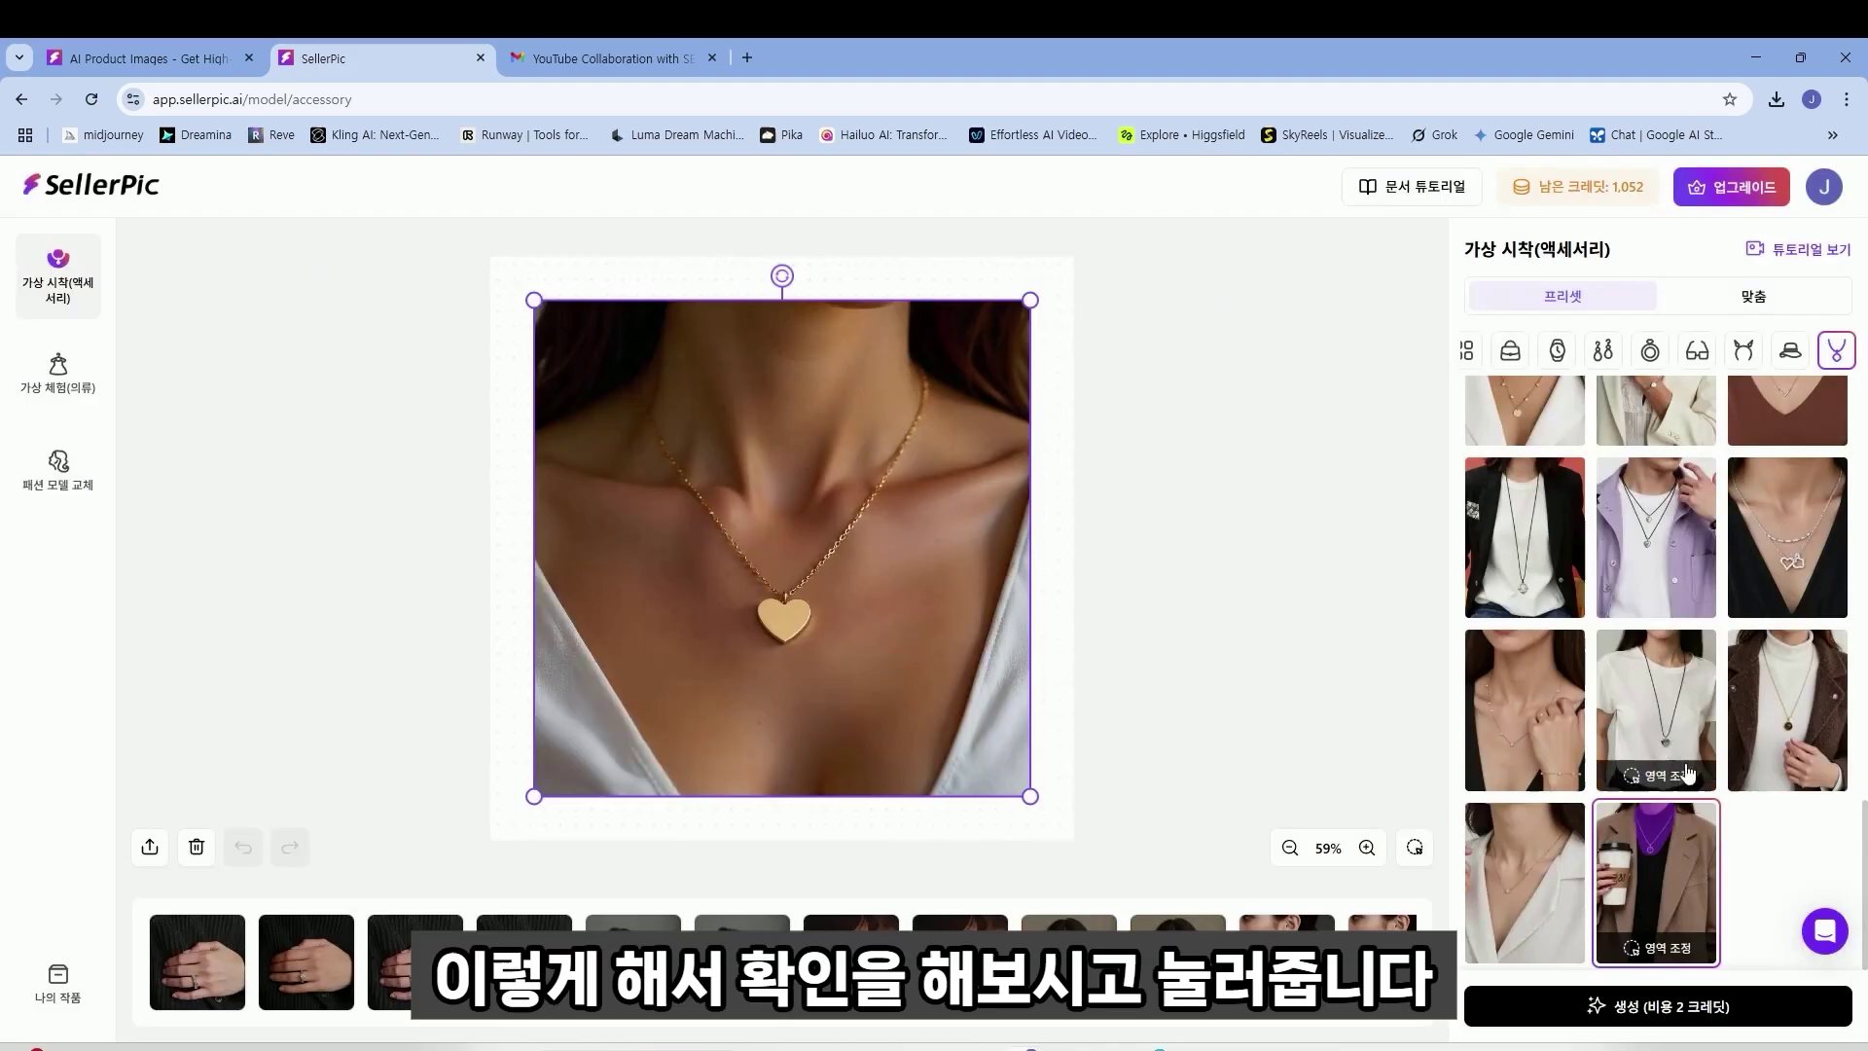
pyautogui.click(1700, 1012)
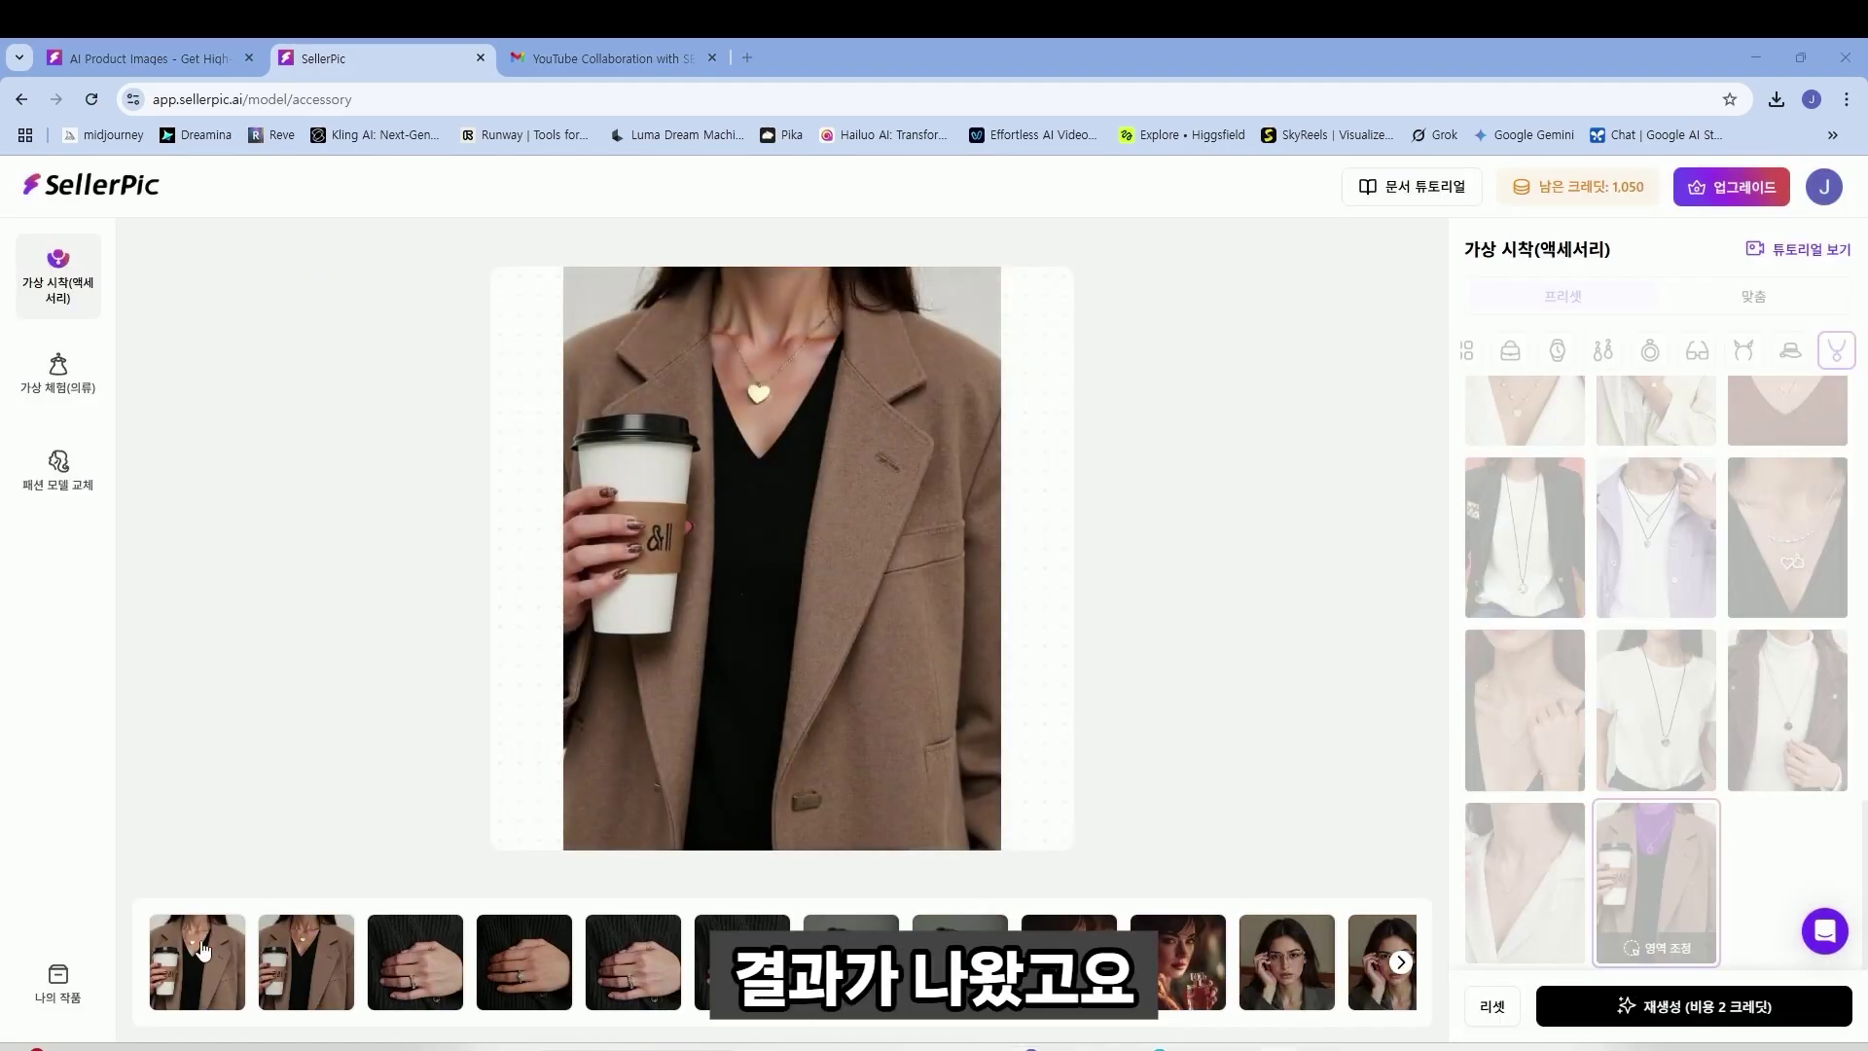
# - Examine both generated heart necklace images in the preview, enlarging the second around the pendant, and close the preview
pyautogui.click(233, 944)
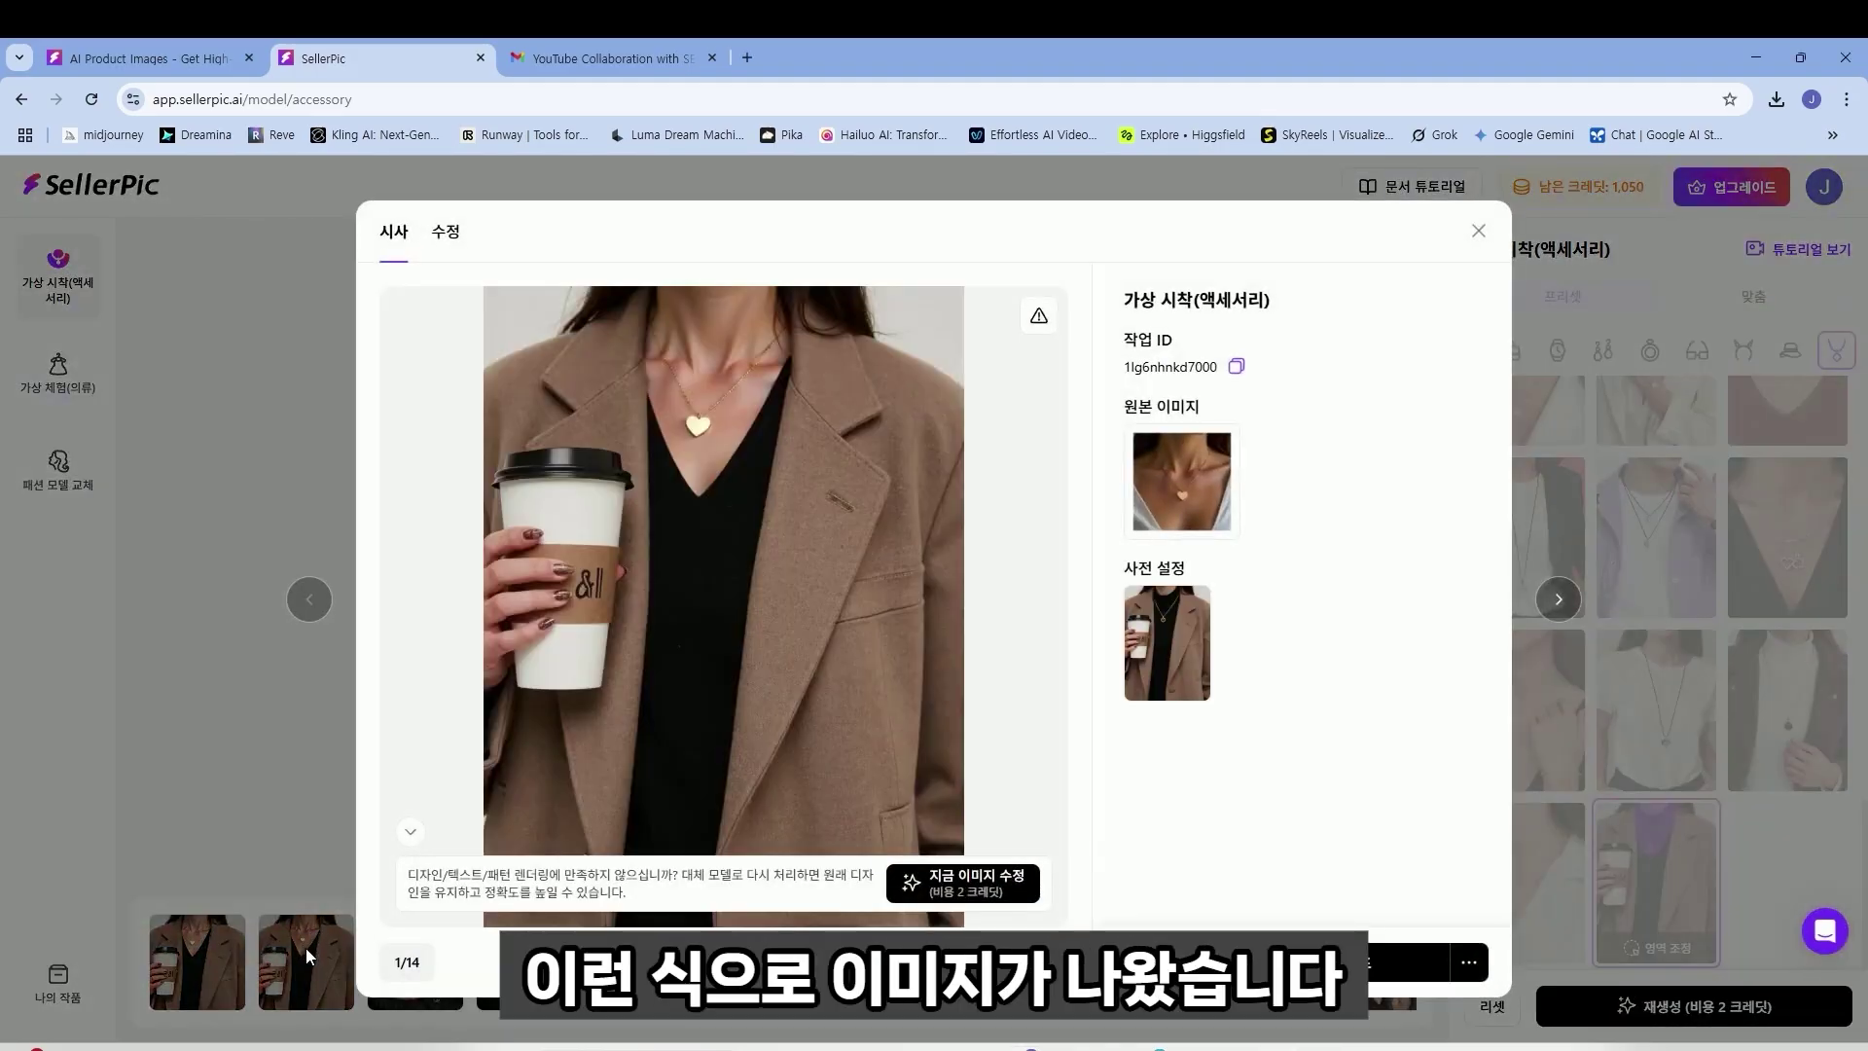
pyautogui.click(306, 950)
pyautogui.click(306, 949)
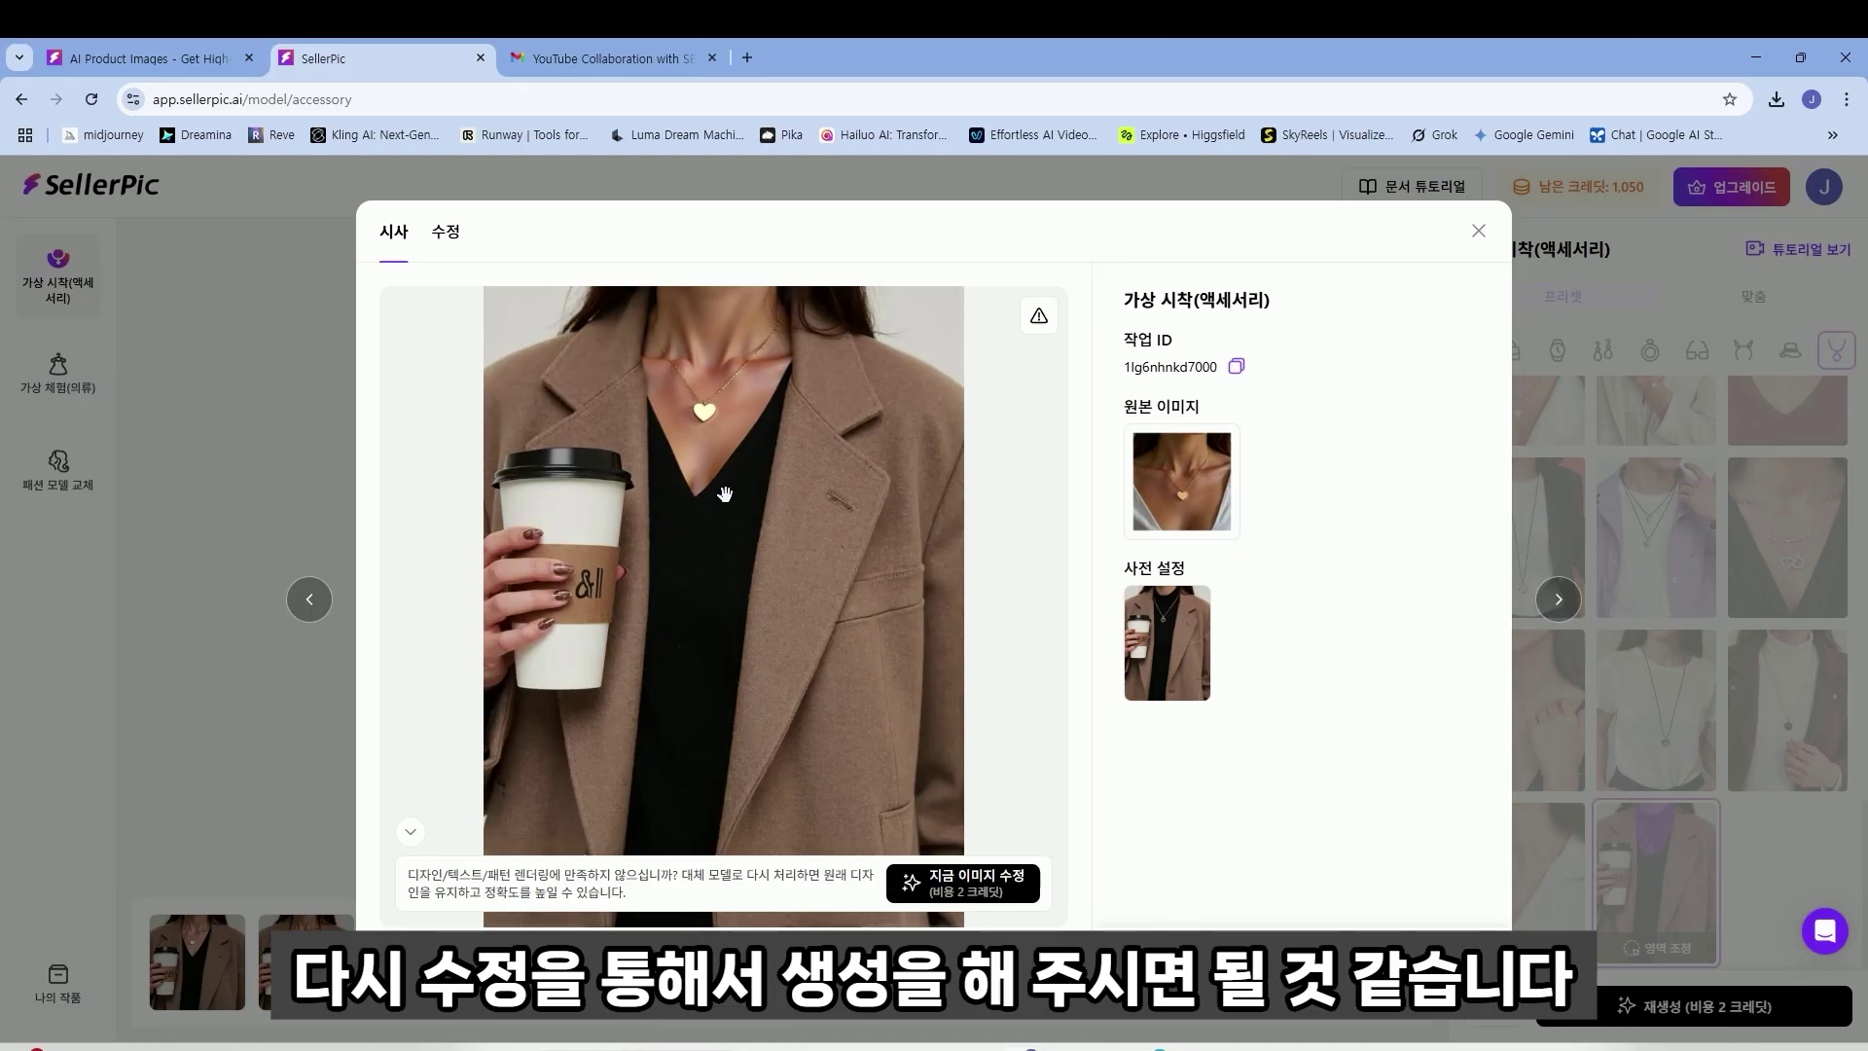
pyautogui.scroll(4, 710, 428)
pyautogui.moveTo(780, 554); pyautogui.dragTo(792, 610)
pyautogui.scroll(-3, 790, 609)
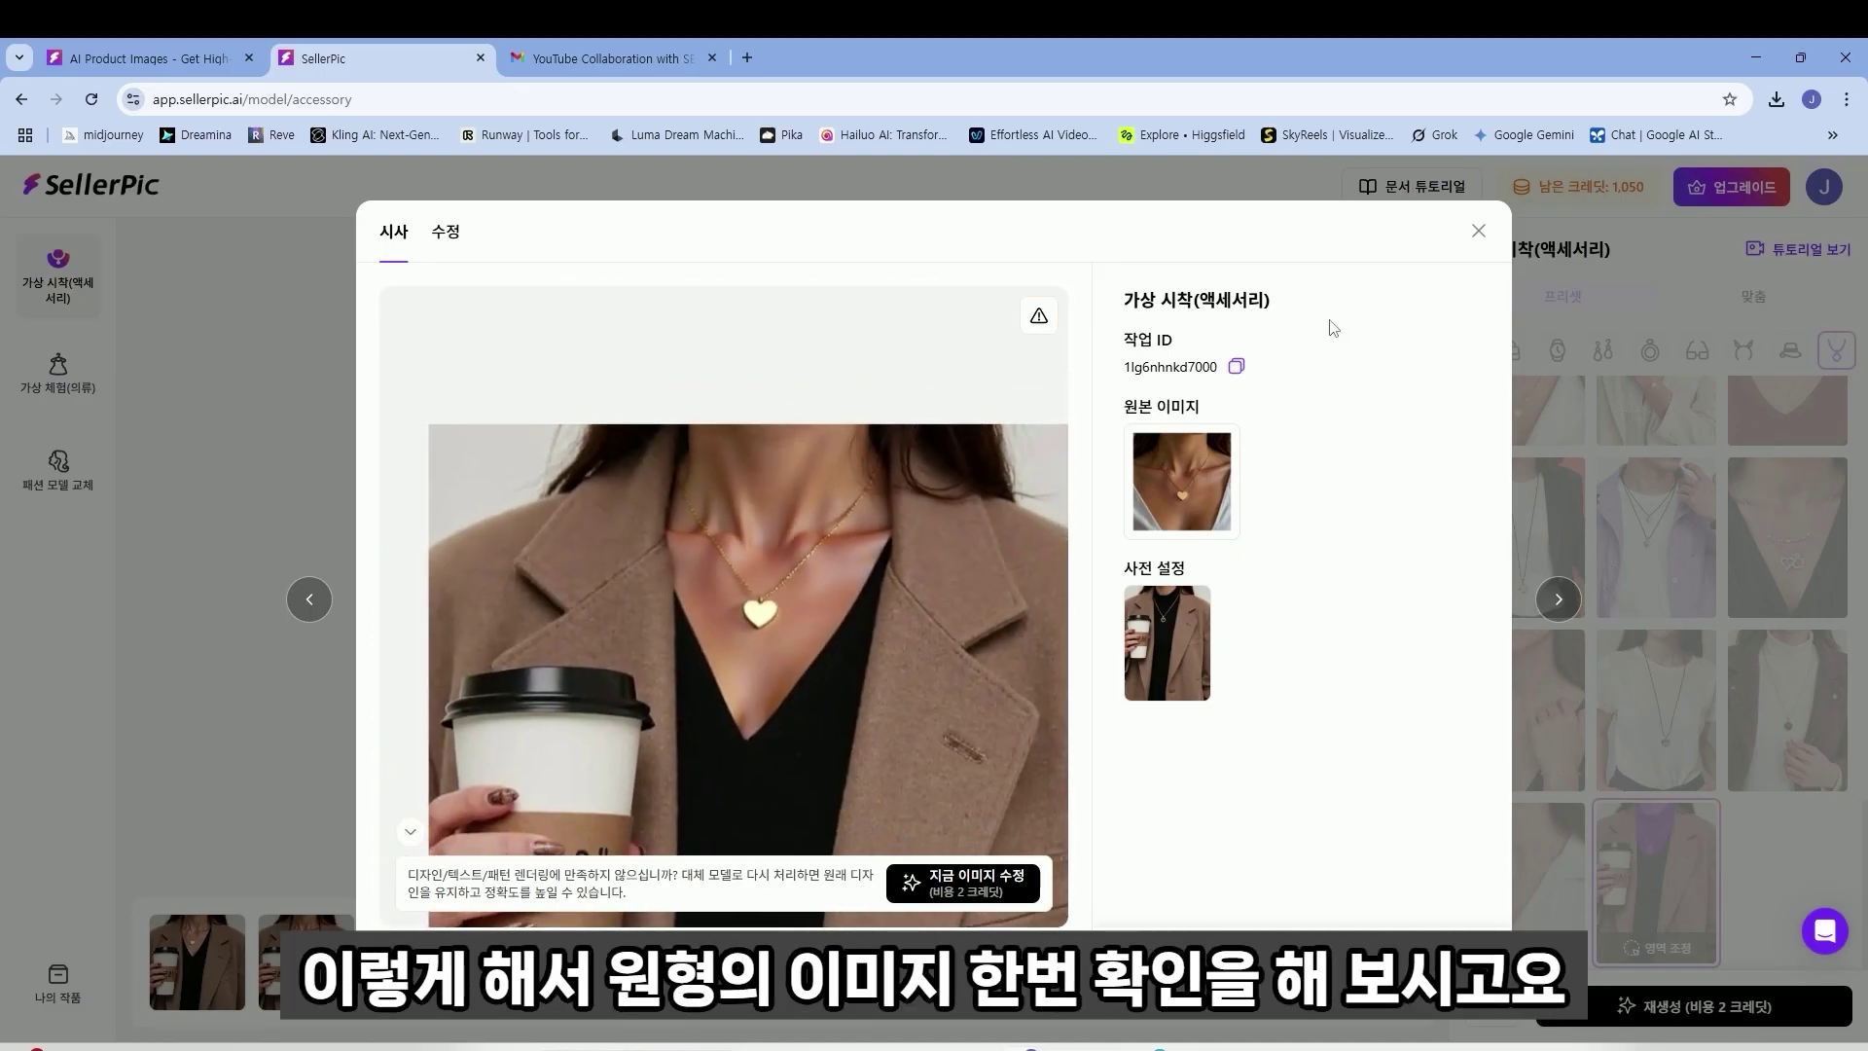
pyautogui.click(1477, 232)
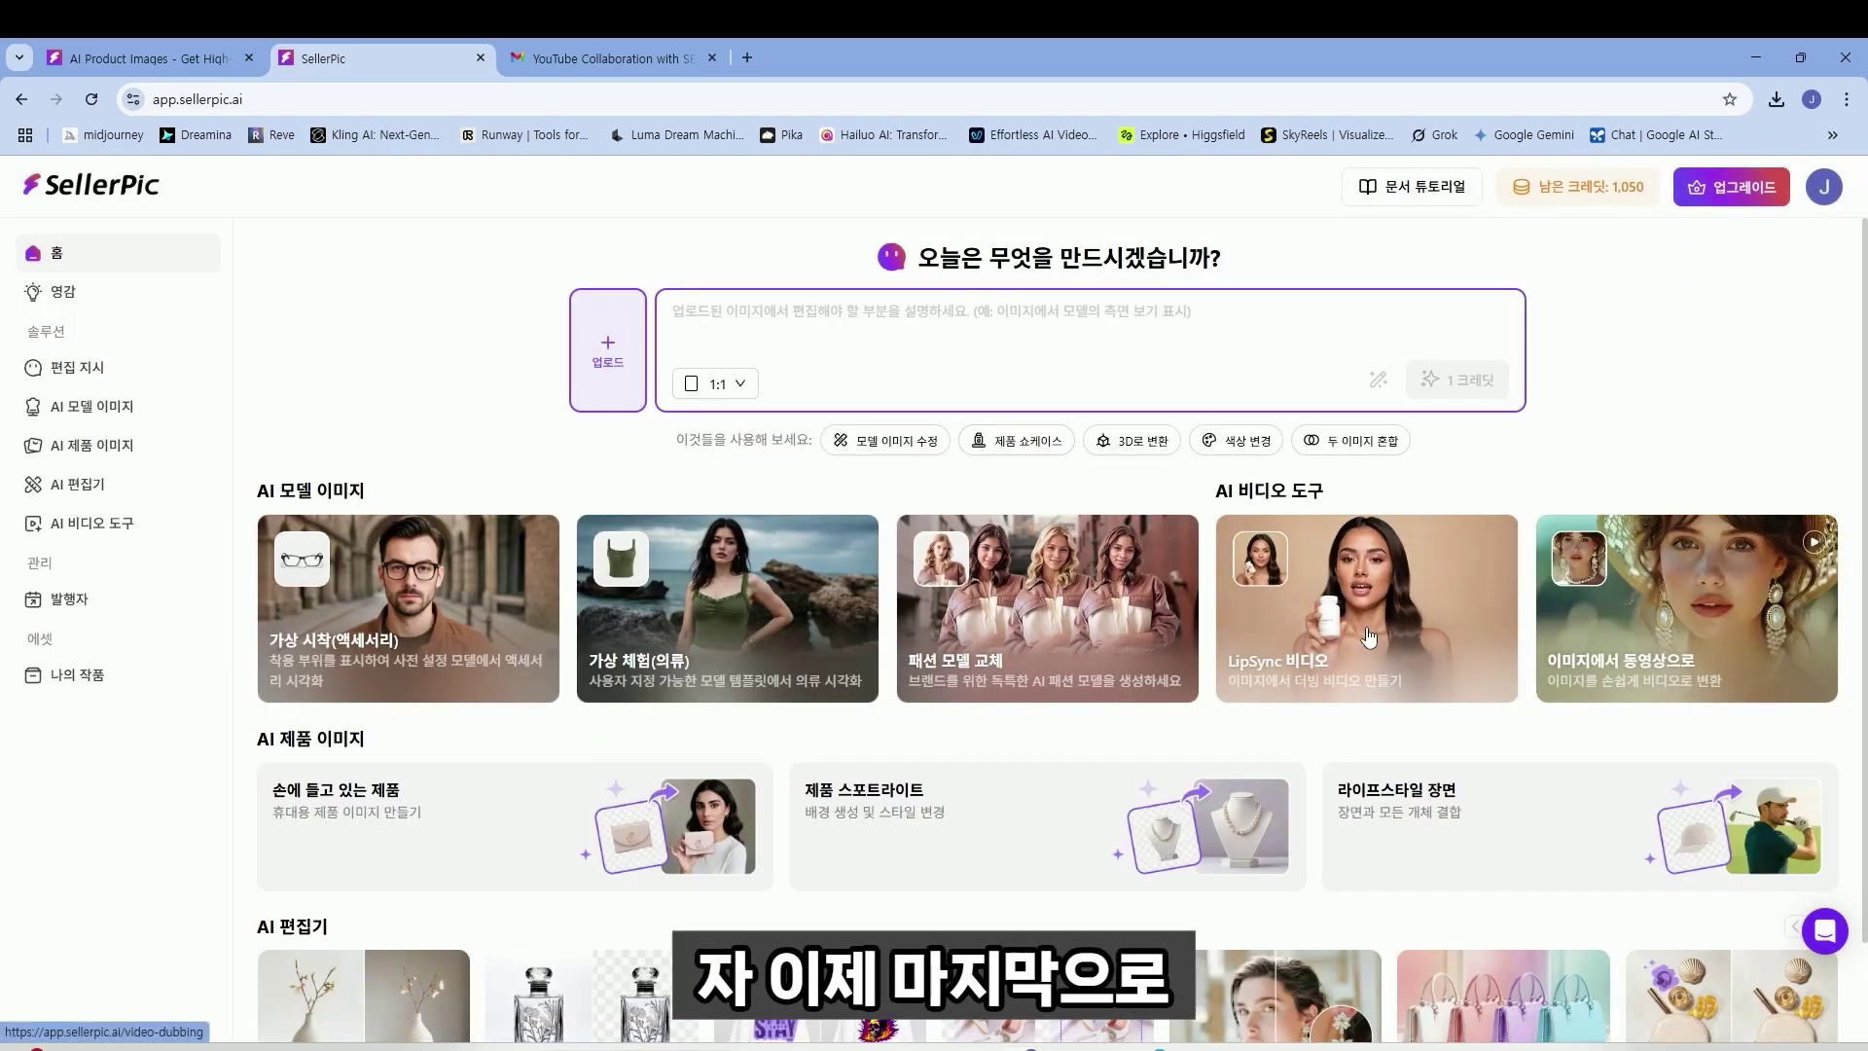
# - Open the LipSync video tool with the woman holding a perfume bottle as model image, and review the audio upload and text script options
pyautogui.click(1369, 637)
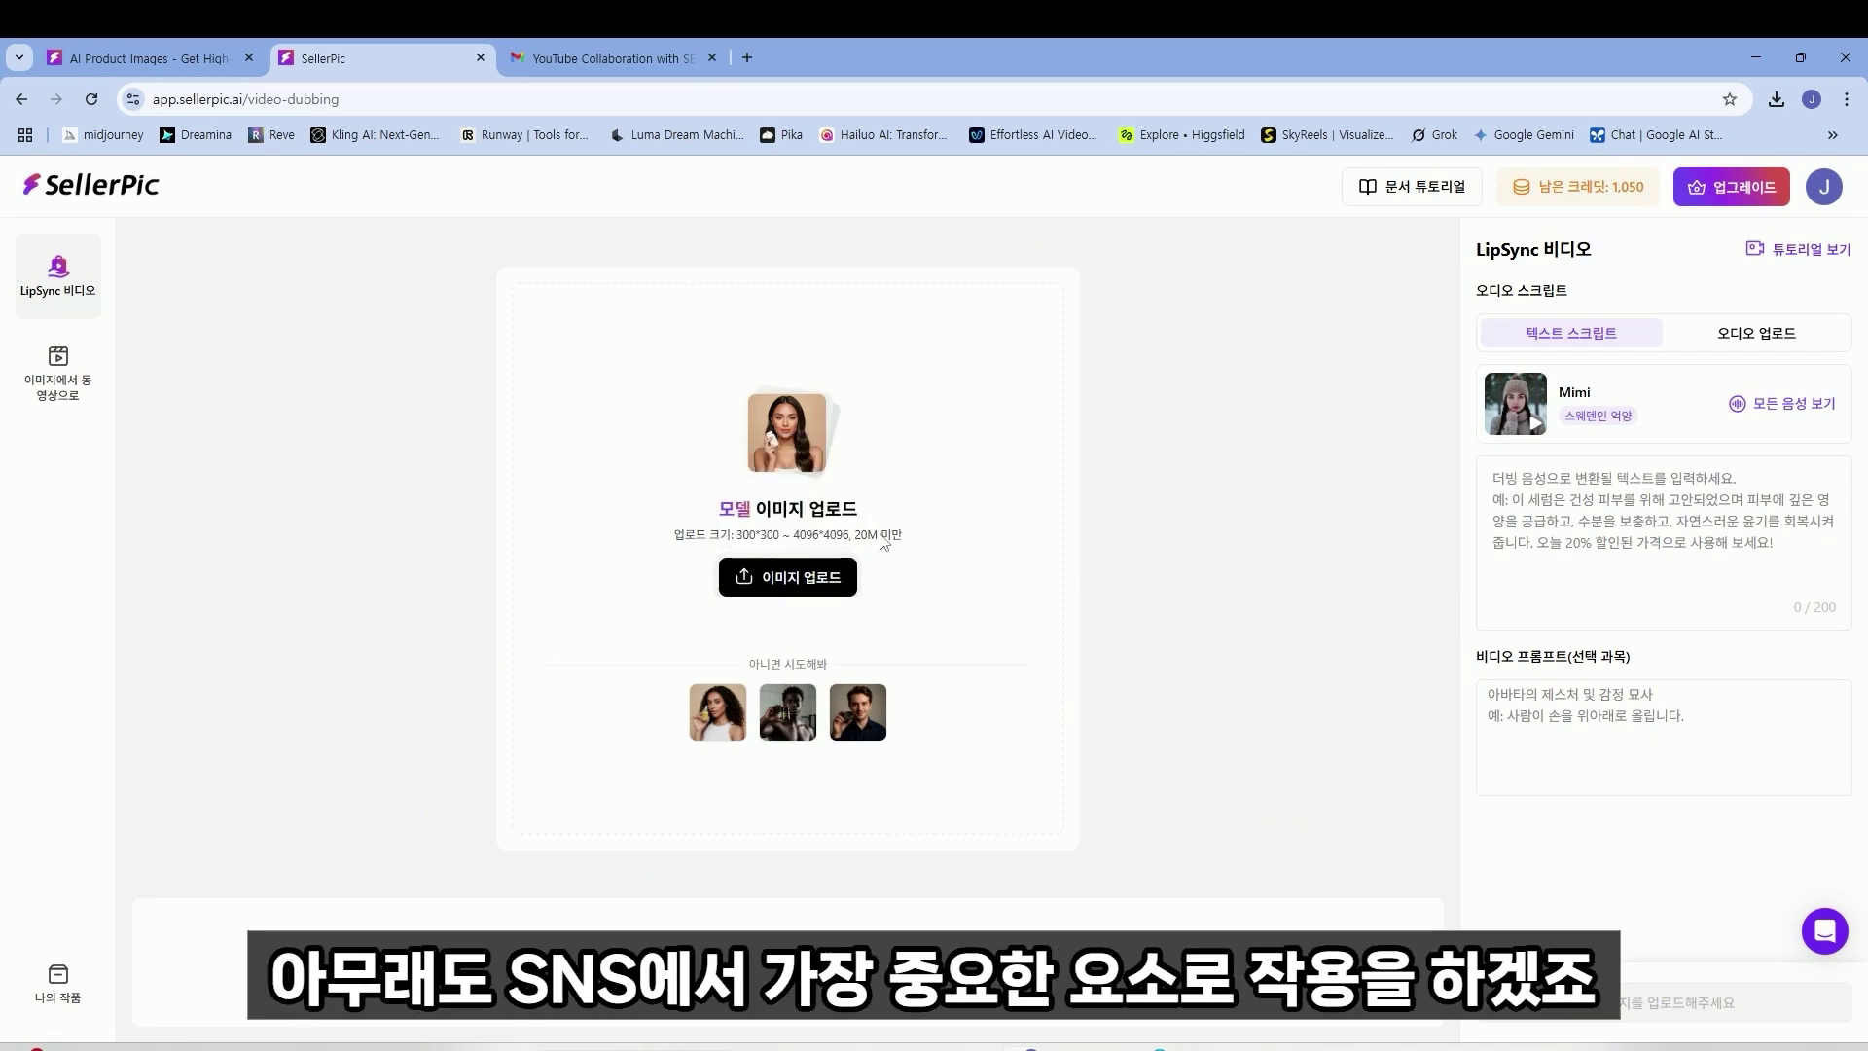
pyautogui.moveTo(1598, 628); pyautogui.dragTo(749, 545)
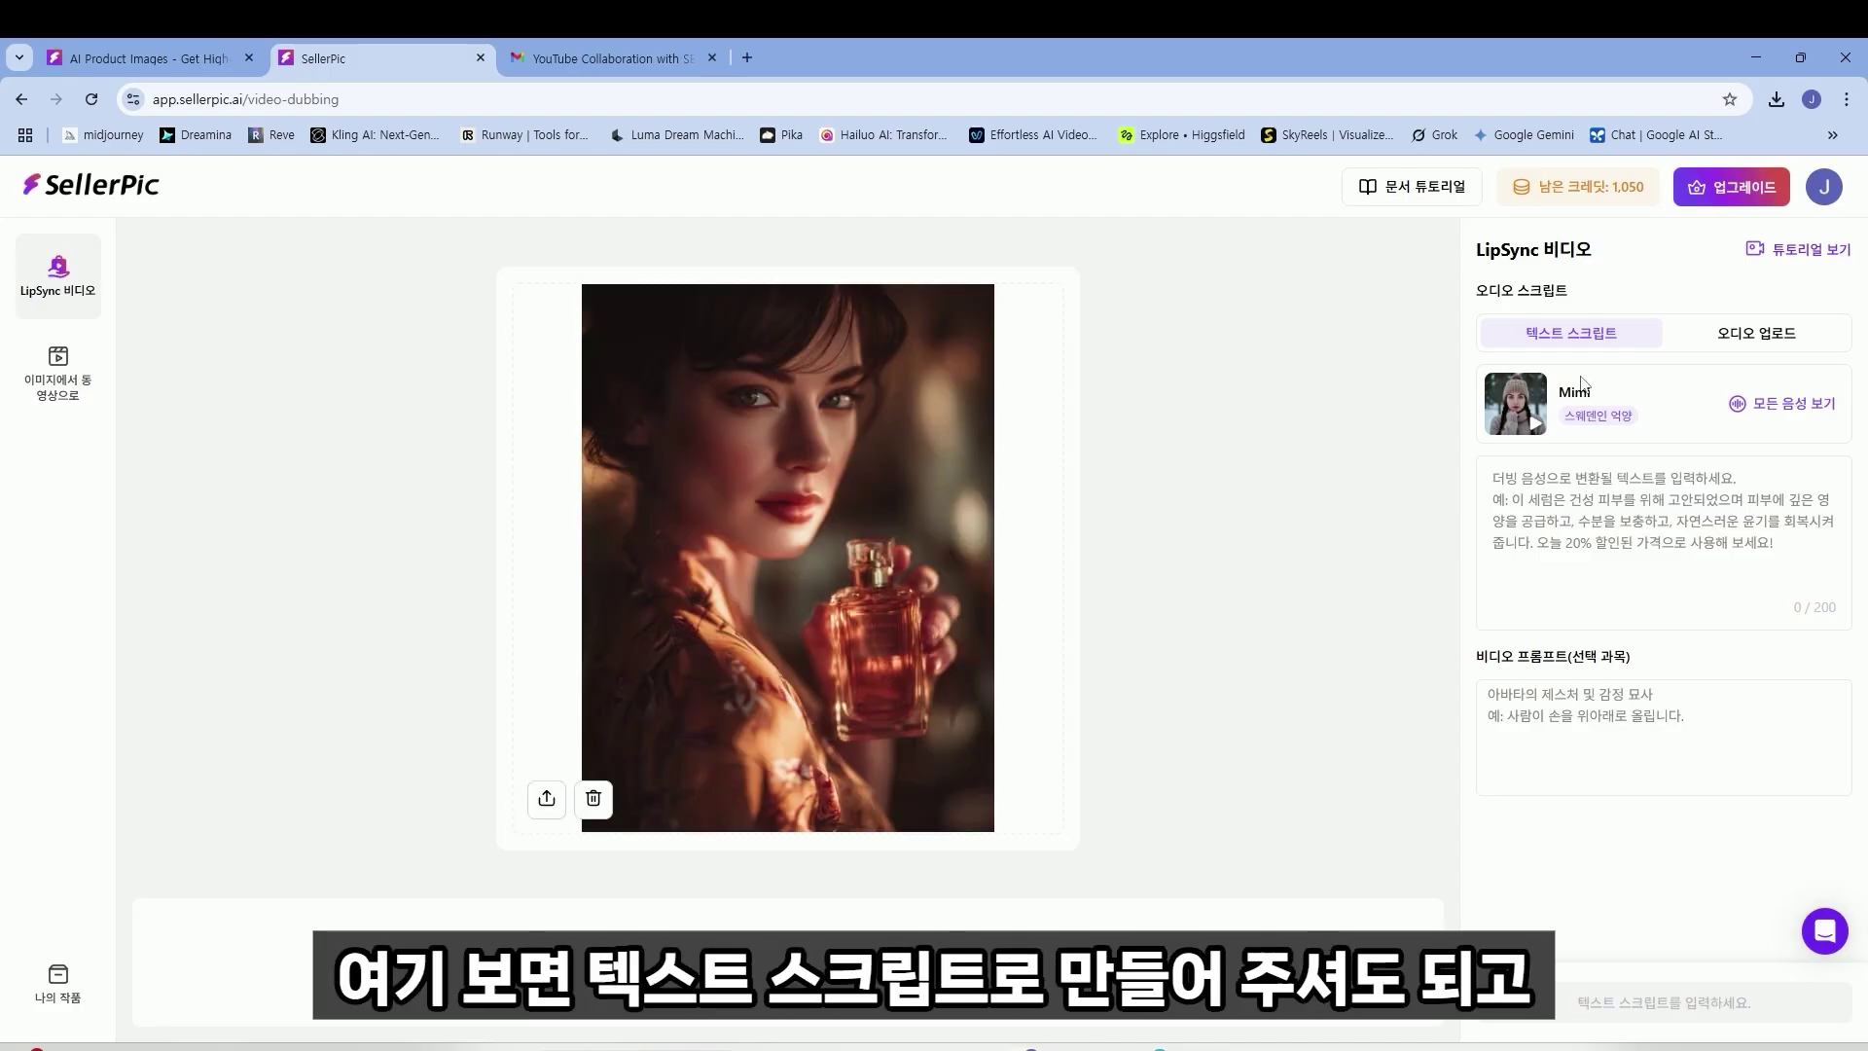
pyautogui.click(1728, 333)
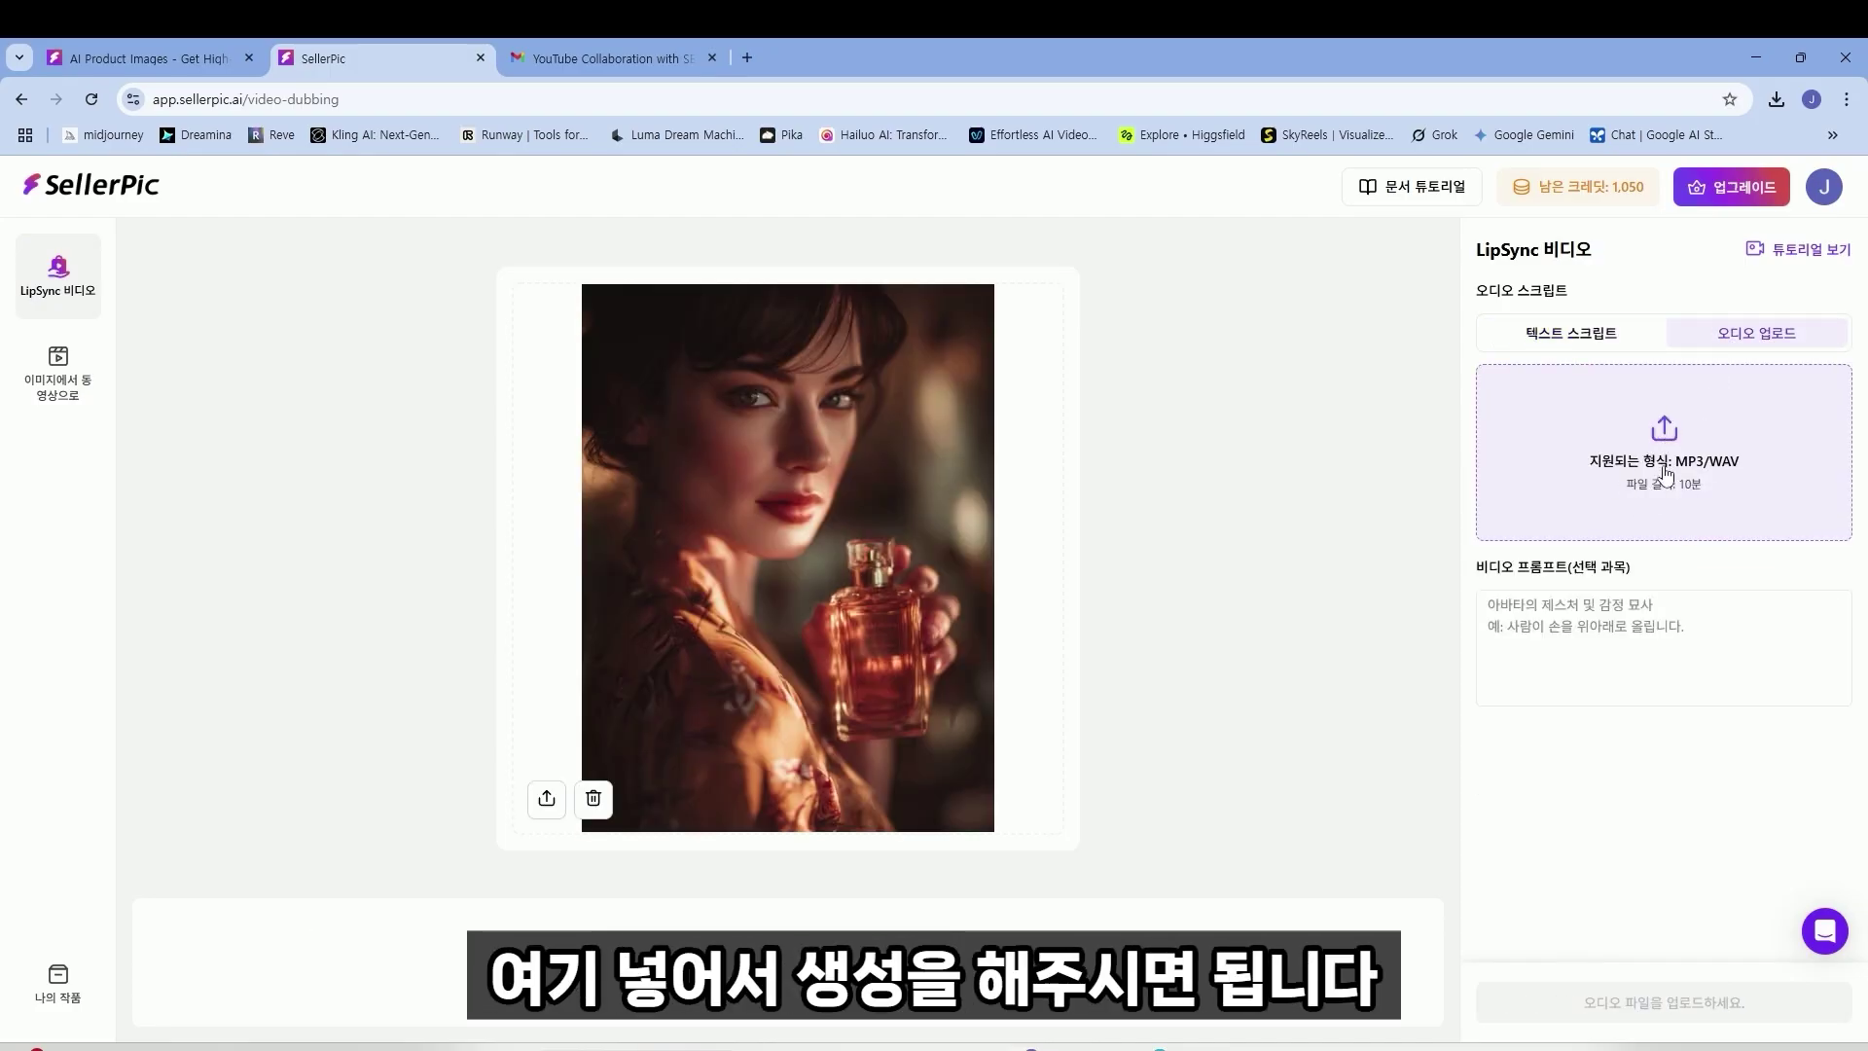
pyautogui.click(1595, 340)
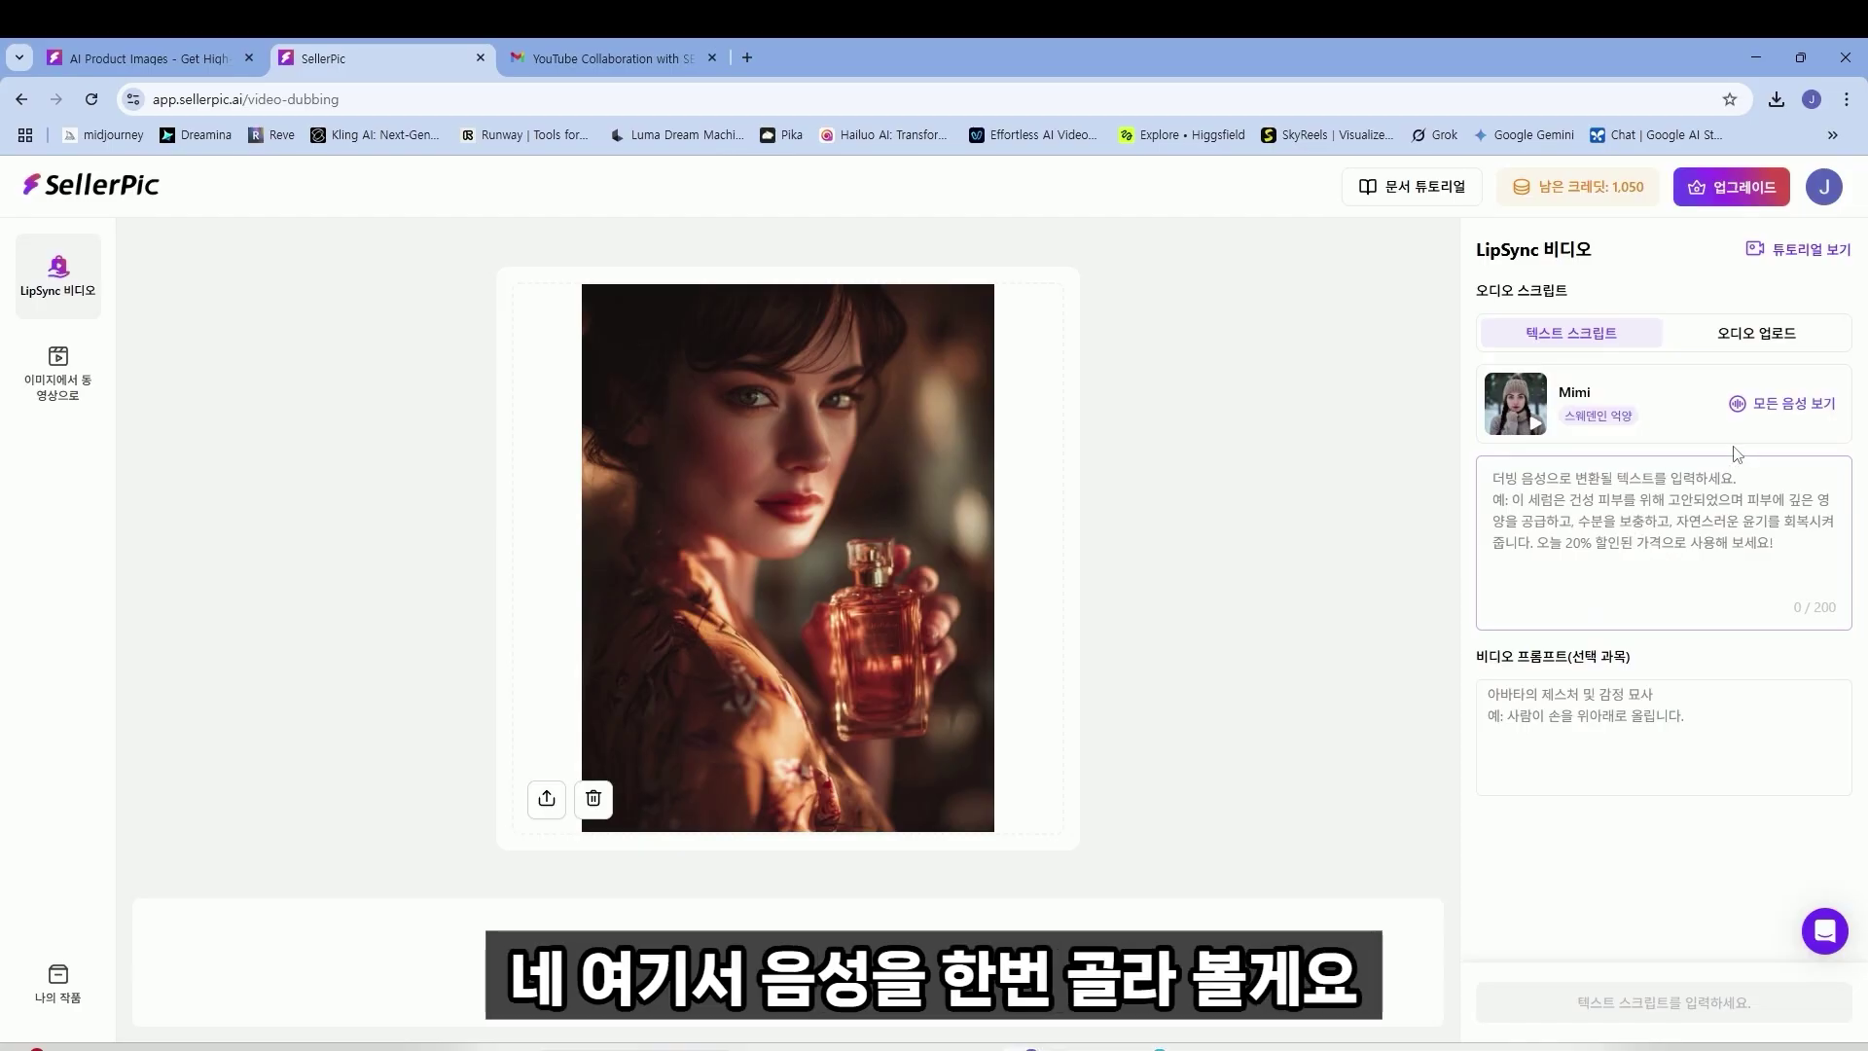
# - Filter the voice library to female, young, American accent and calm tone, and apply the Emily voice
pyautogui.click(1777, 424)
pyautogui.scroll(-5, 976, 506)
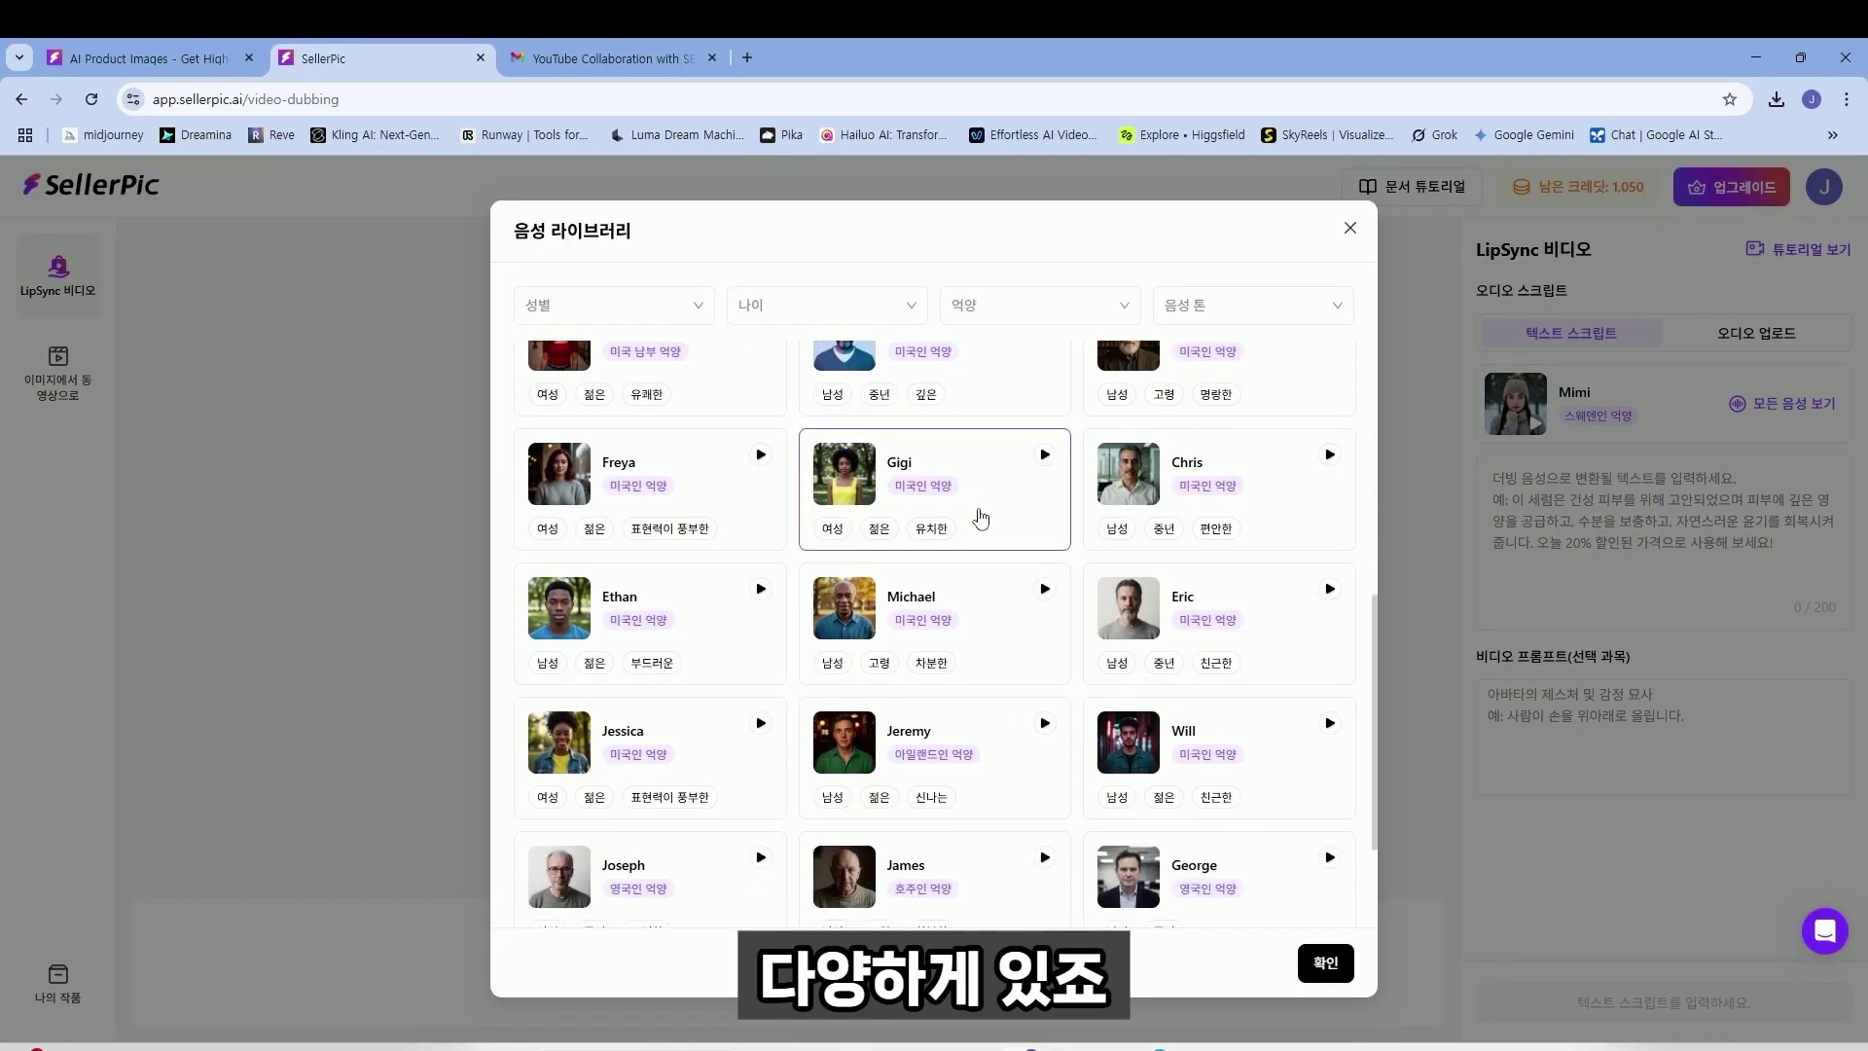
pyautogui.scroll(5, 980, 522)
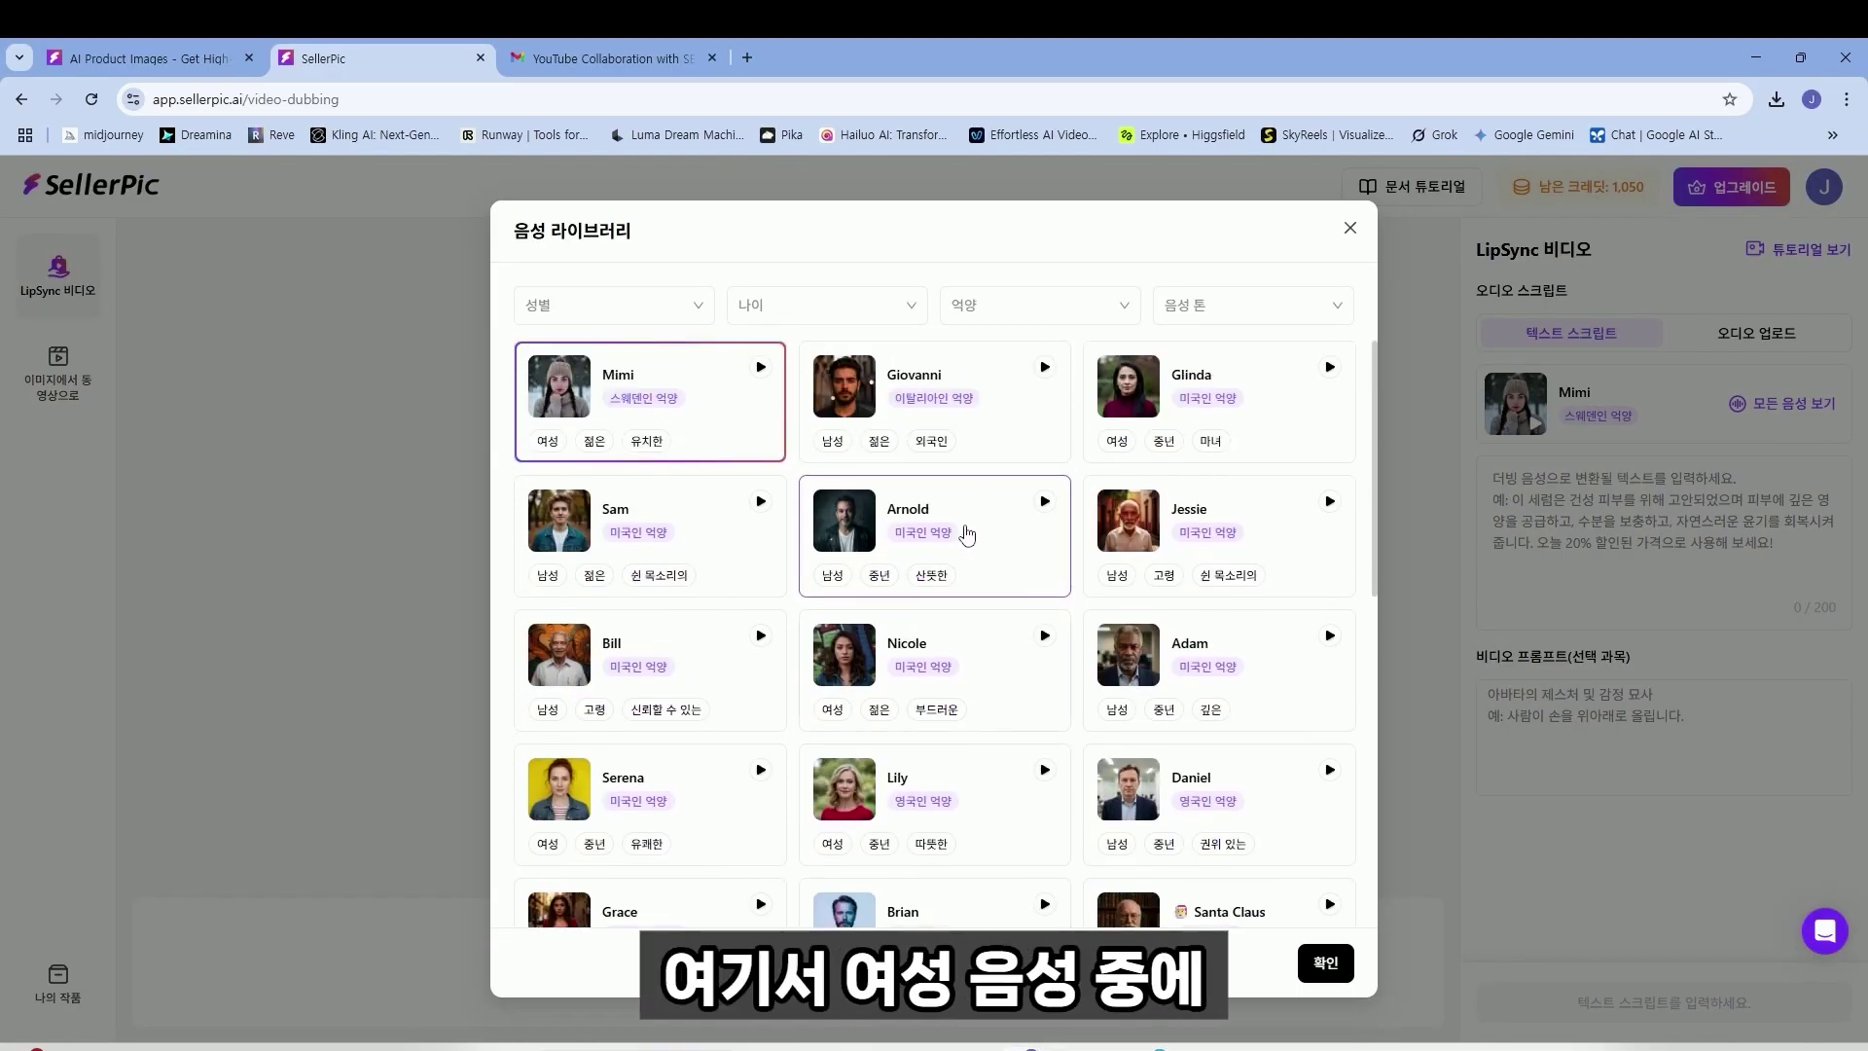
pyautogui.click(822, 305)
pyautogui.click(754, 348)
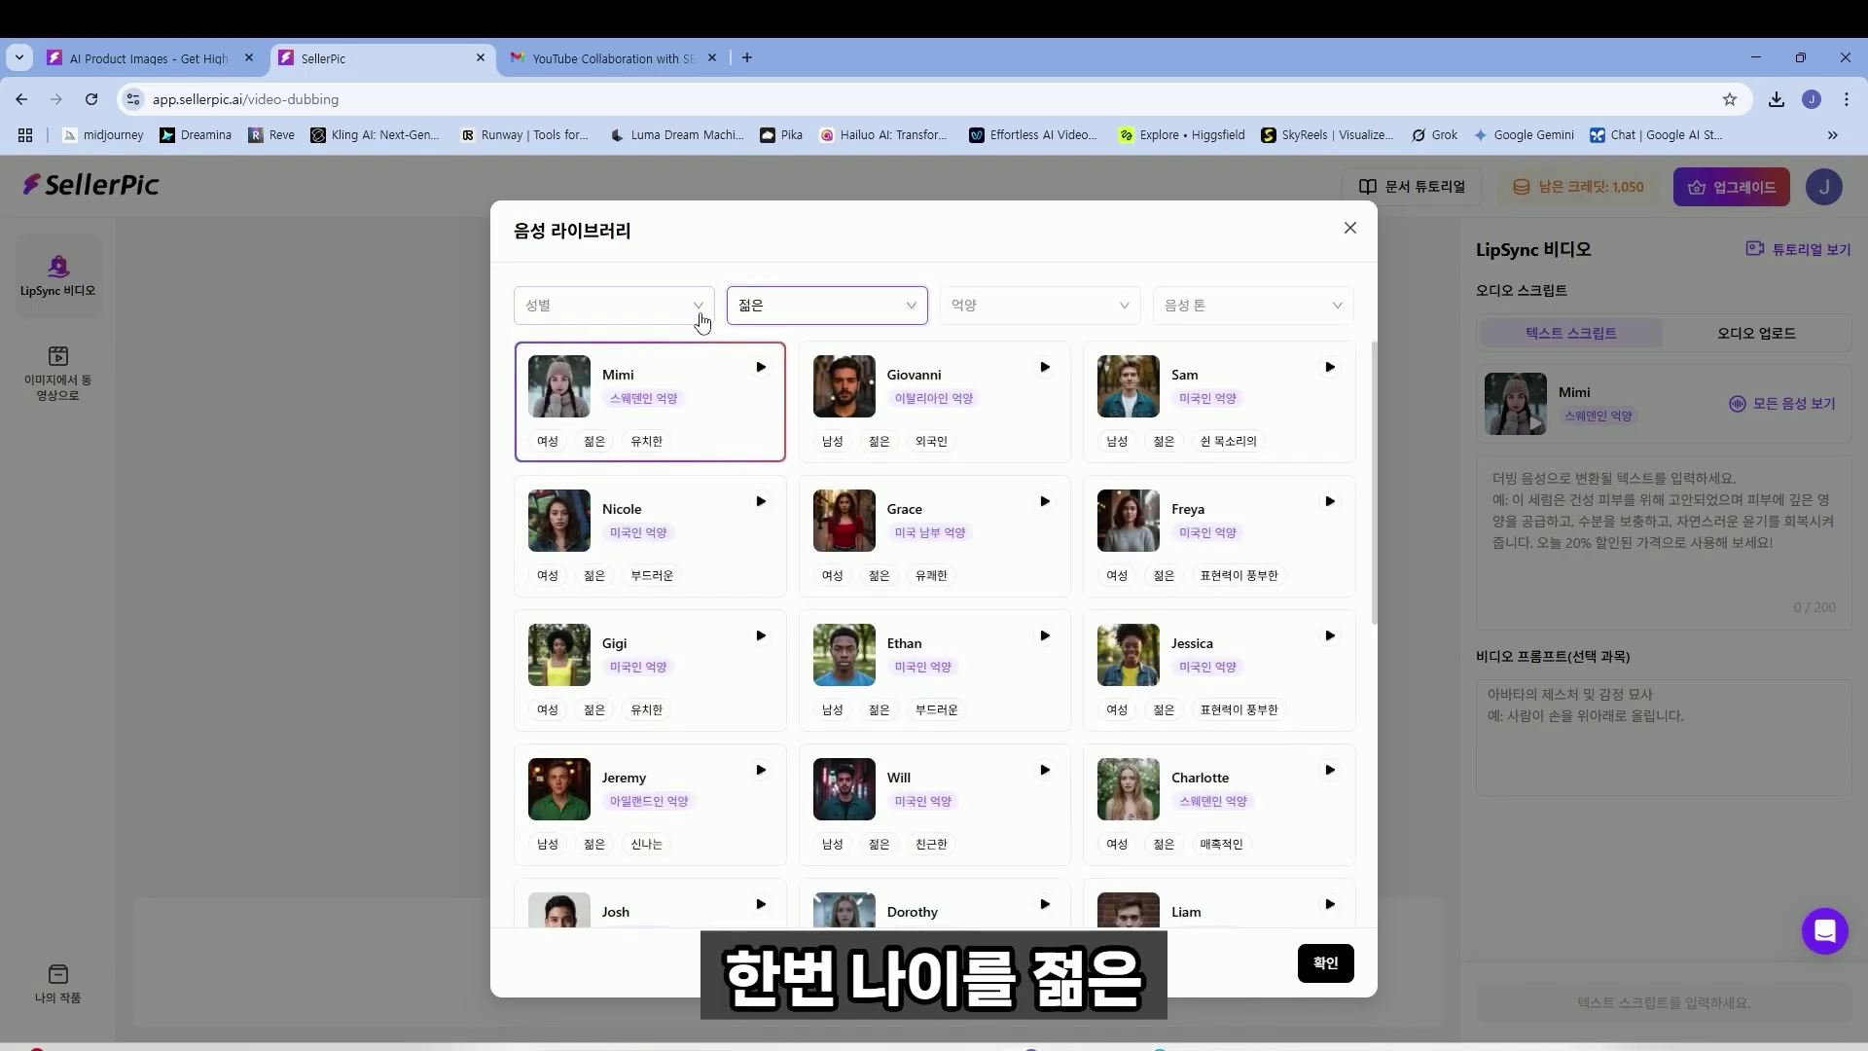
pyautogui.click(681, 304)
pyautogui.click(623, 349)
pyautogui.click(1071, 305)
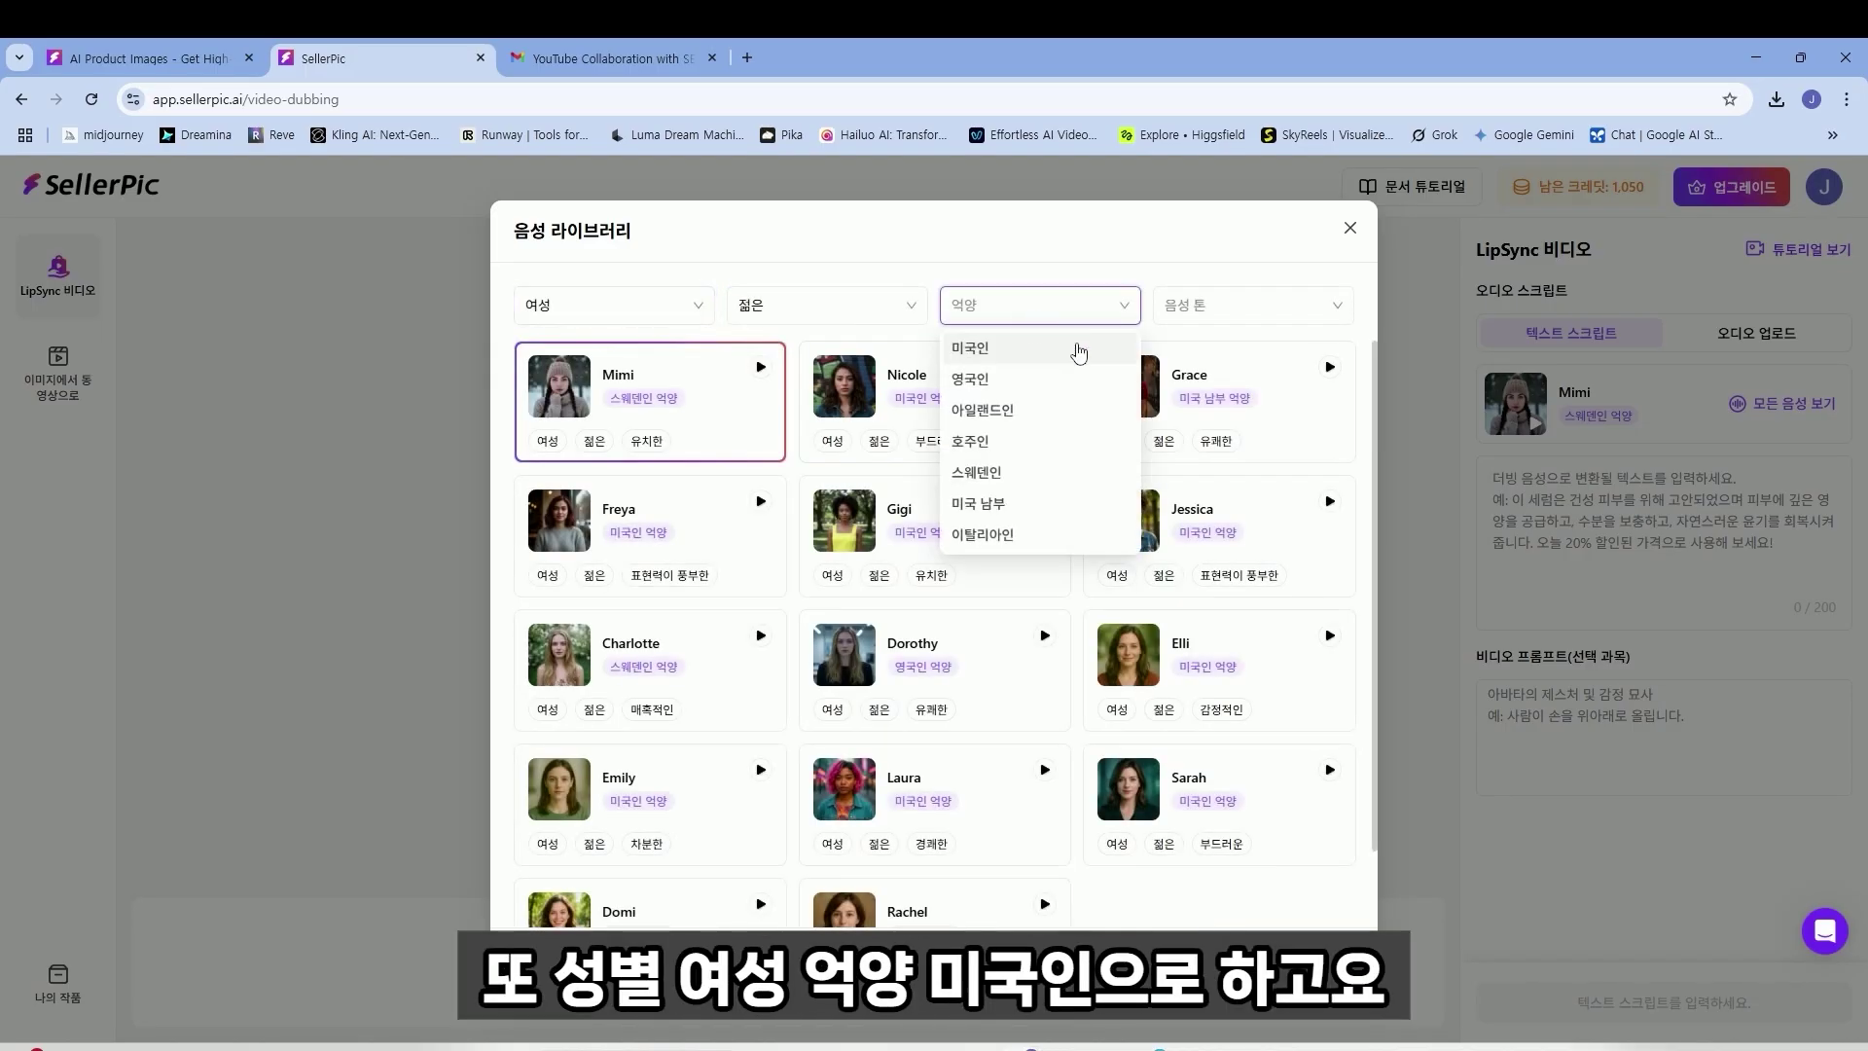
pyautogui.click(1071, 348)
pyautogui.click(1246, 304)
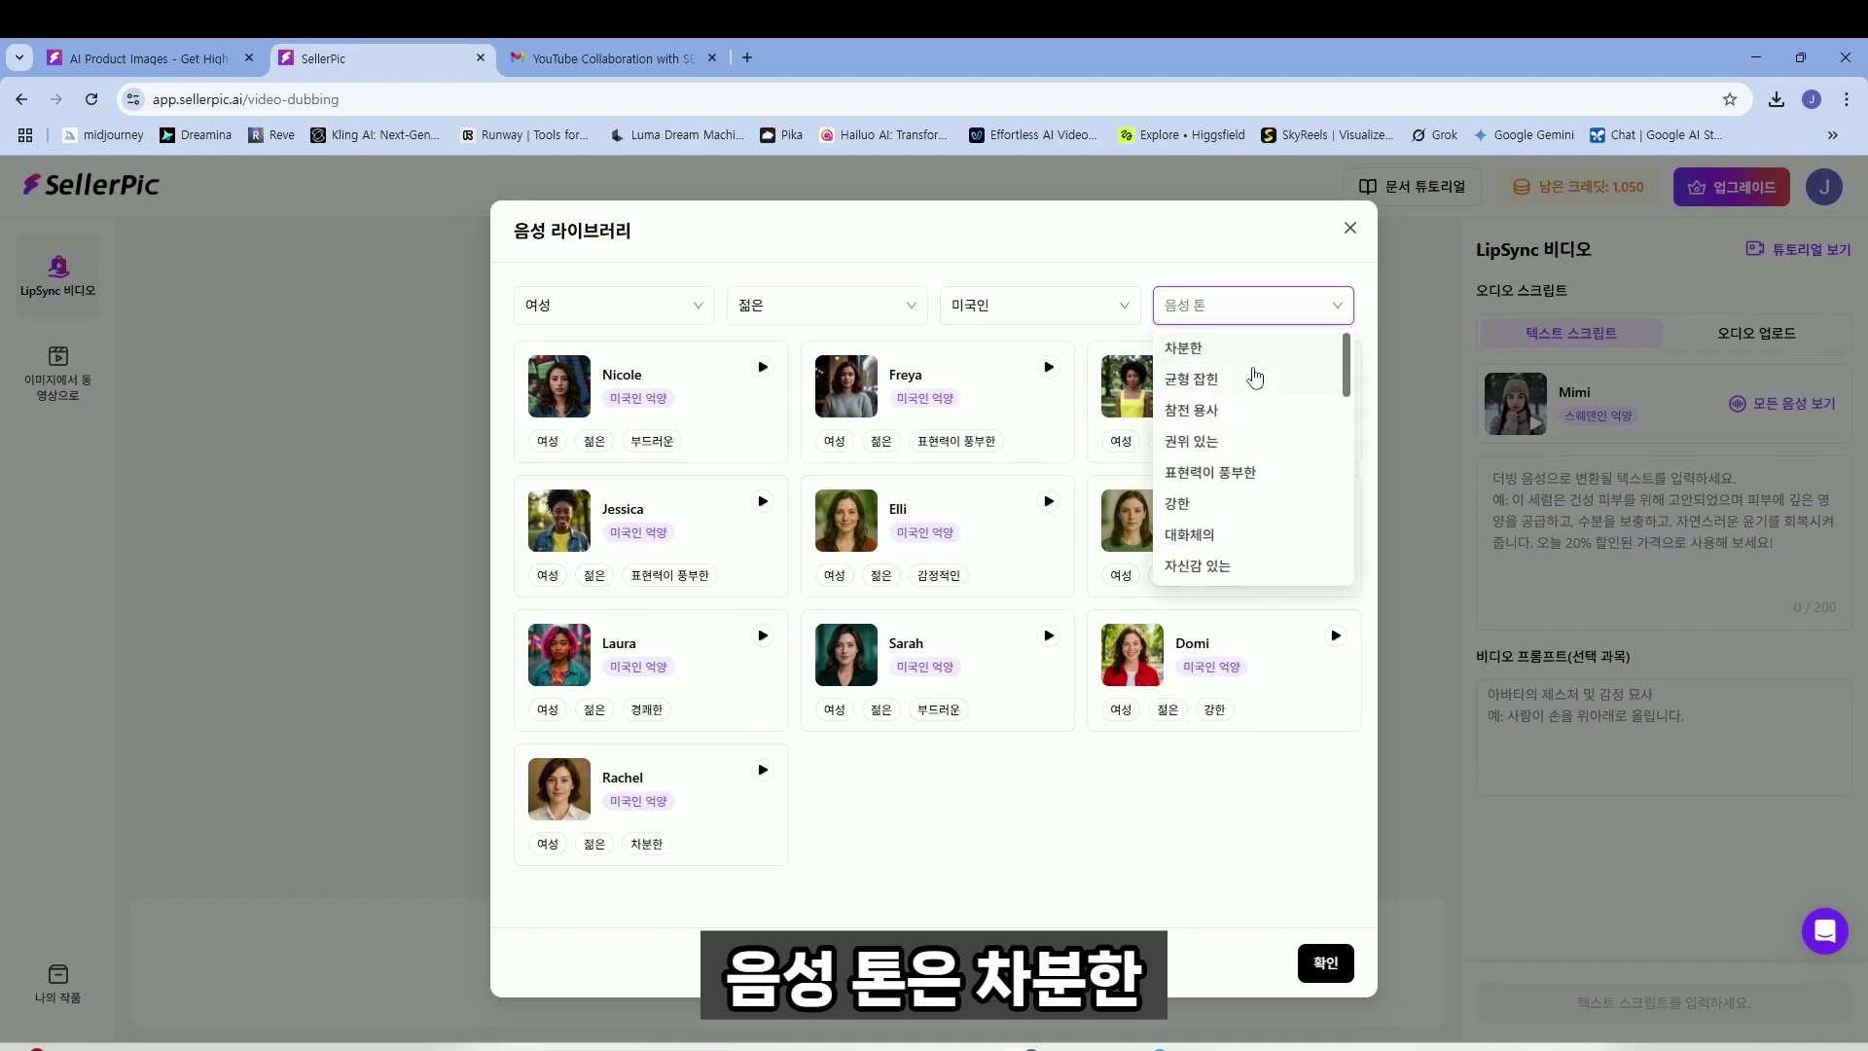
pyautogui.click(1217, 347)
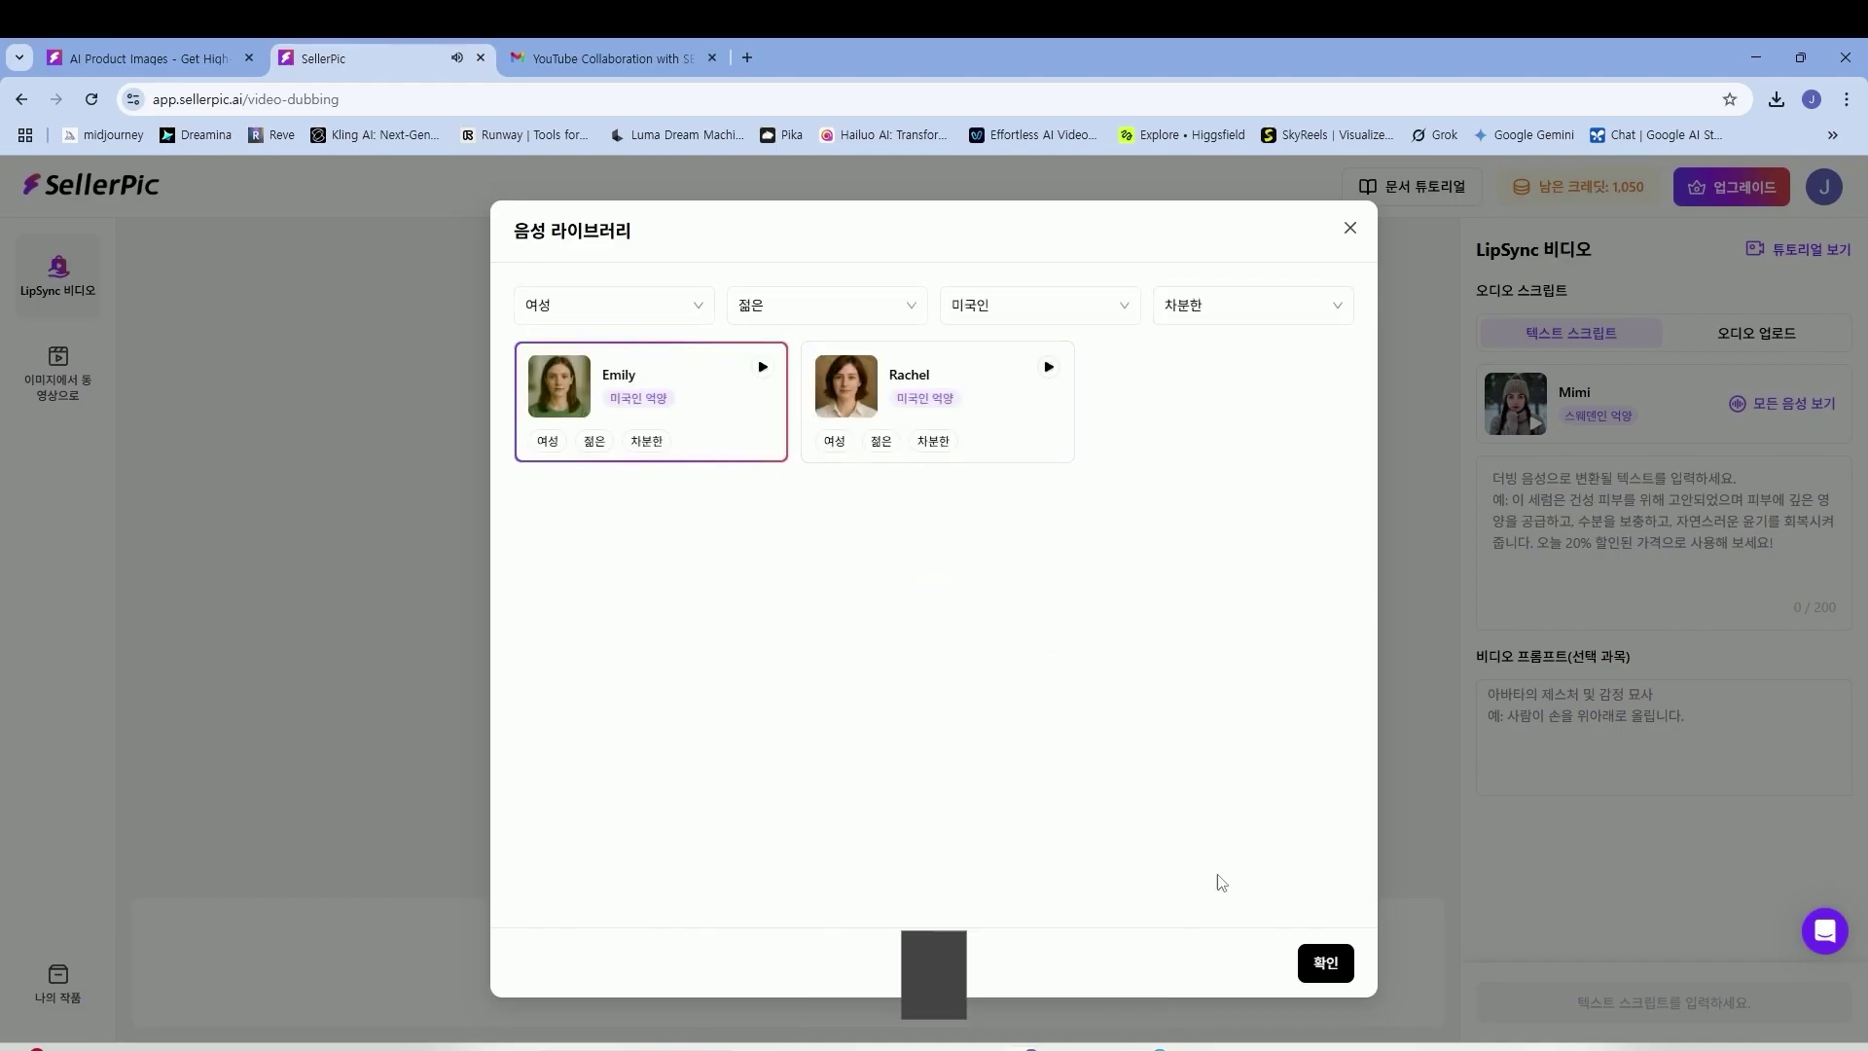
pyautogui.click(1313, 962)
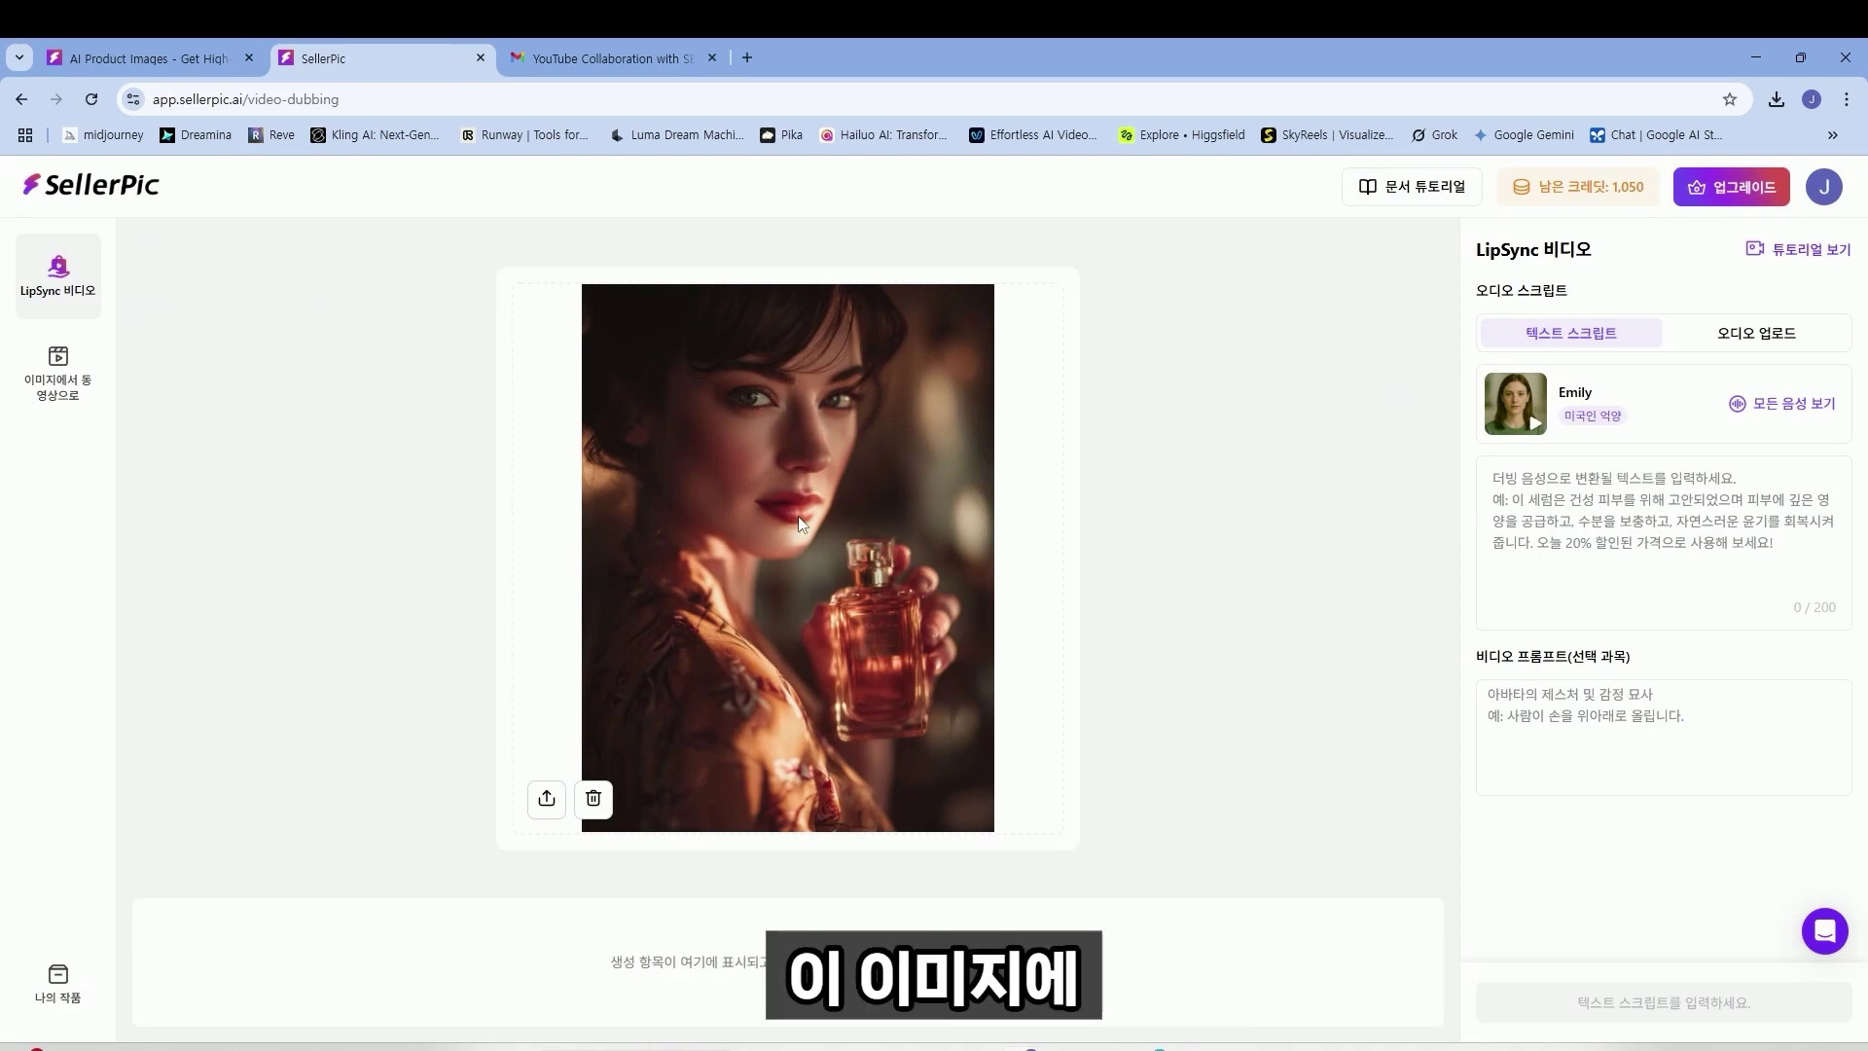
# - Enter the script "This is not the perfume of this world. Trust your senses no more." with video prompt "luxury gesture", and generate the video
pyautogui.click(1619, 502)
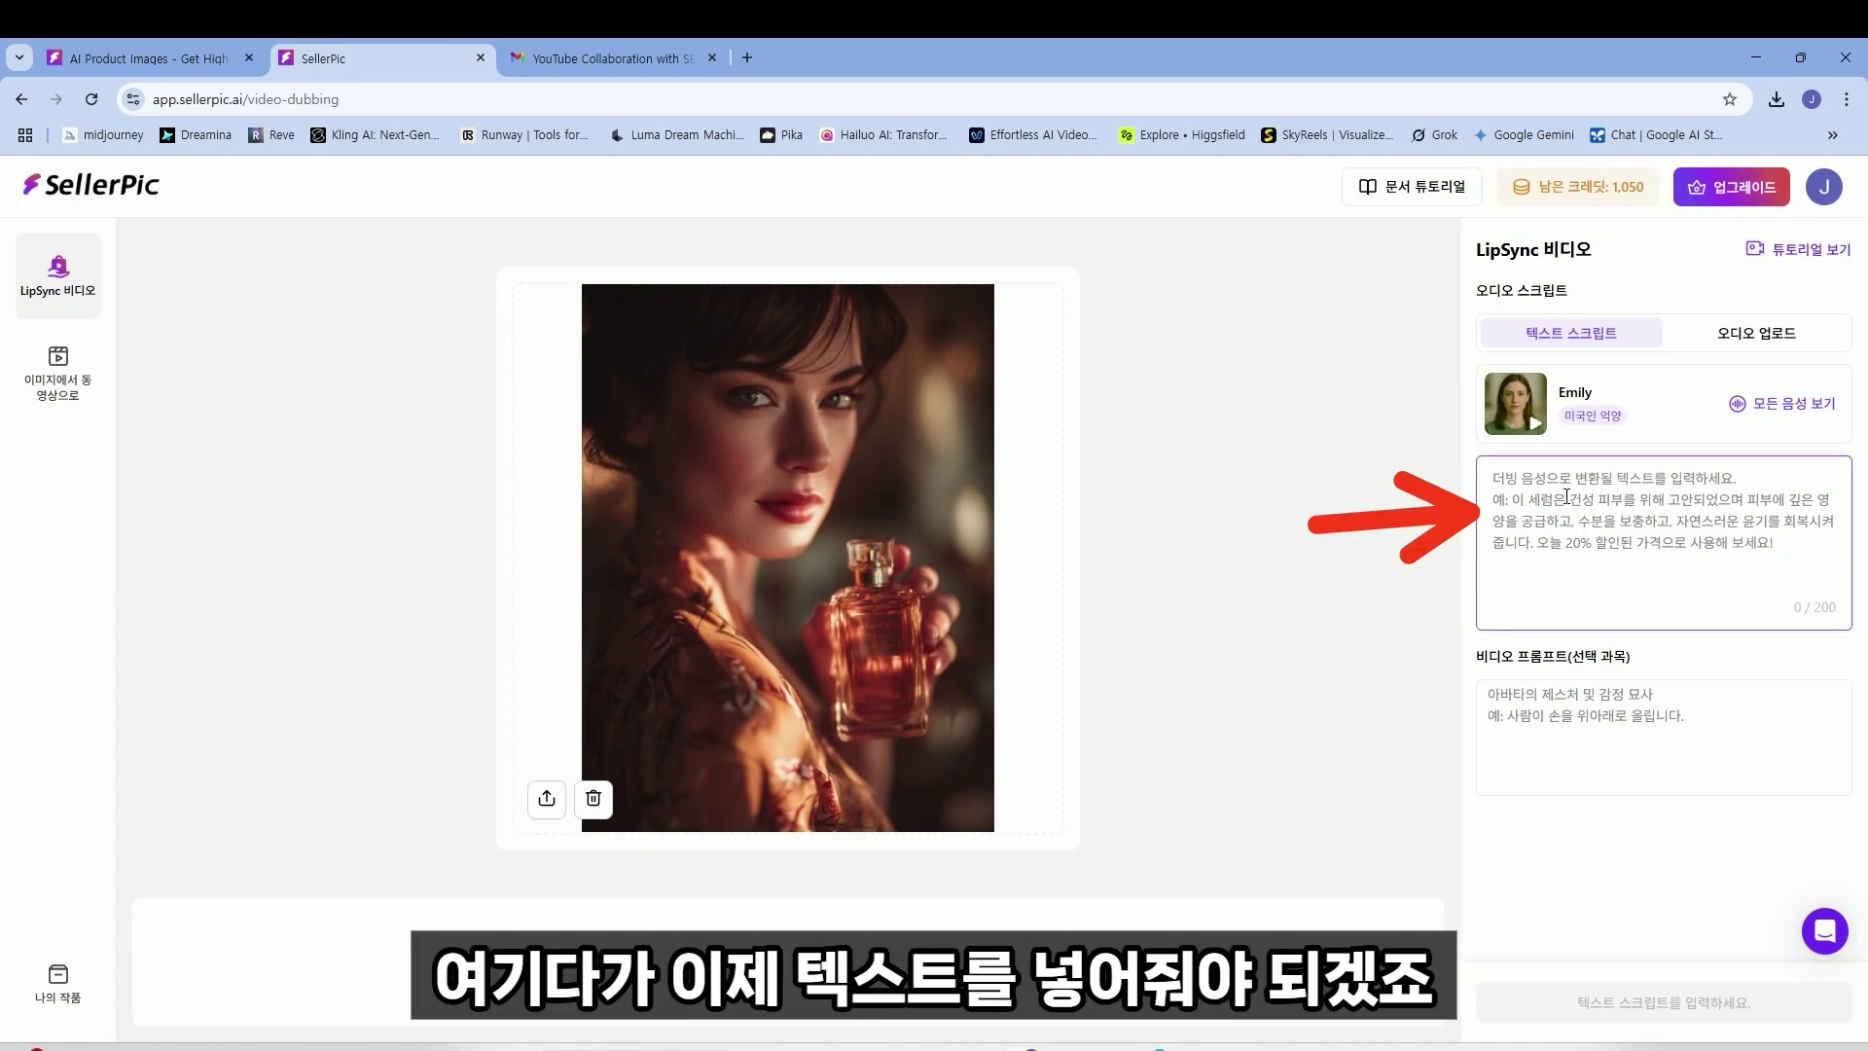
pyautogui.write('This is not the perfume of this world.  Trust your senses no more.')
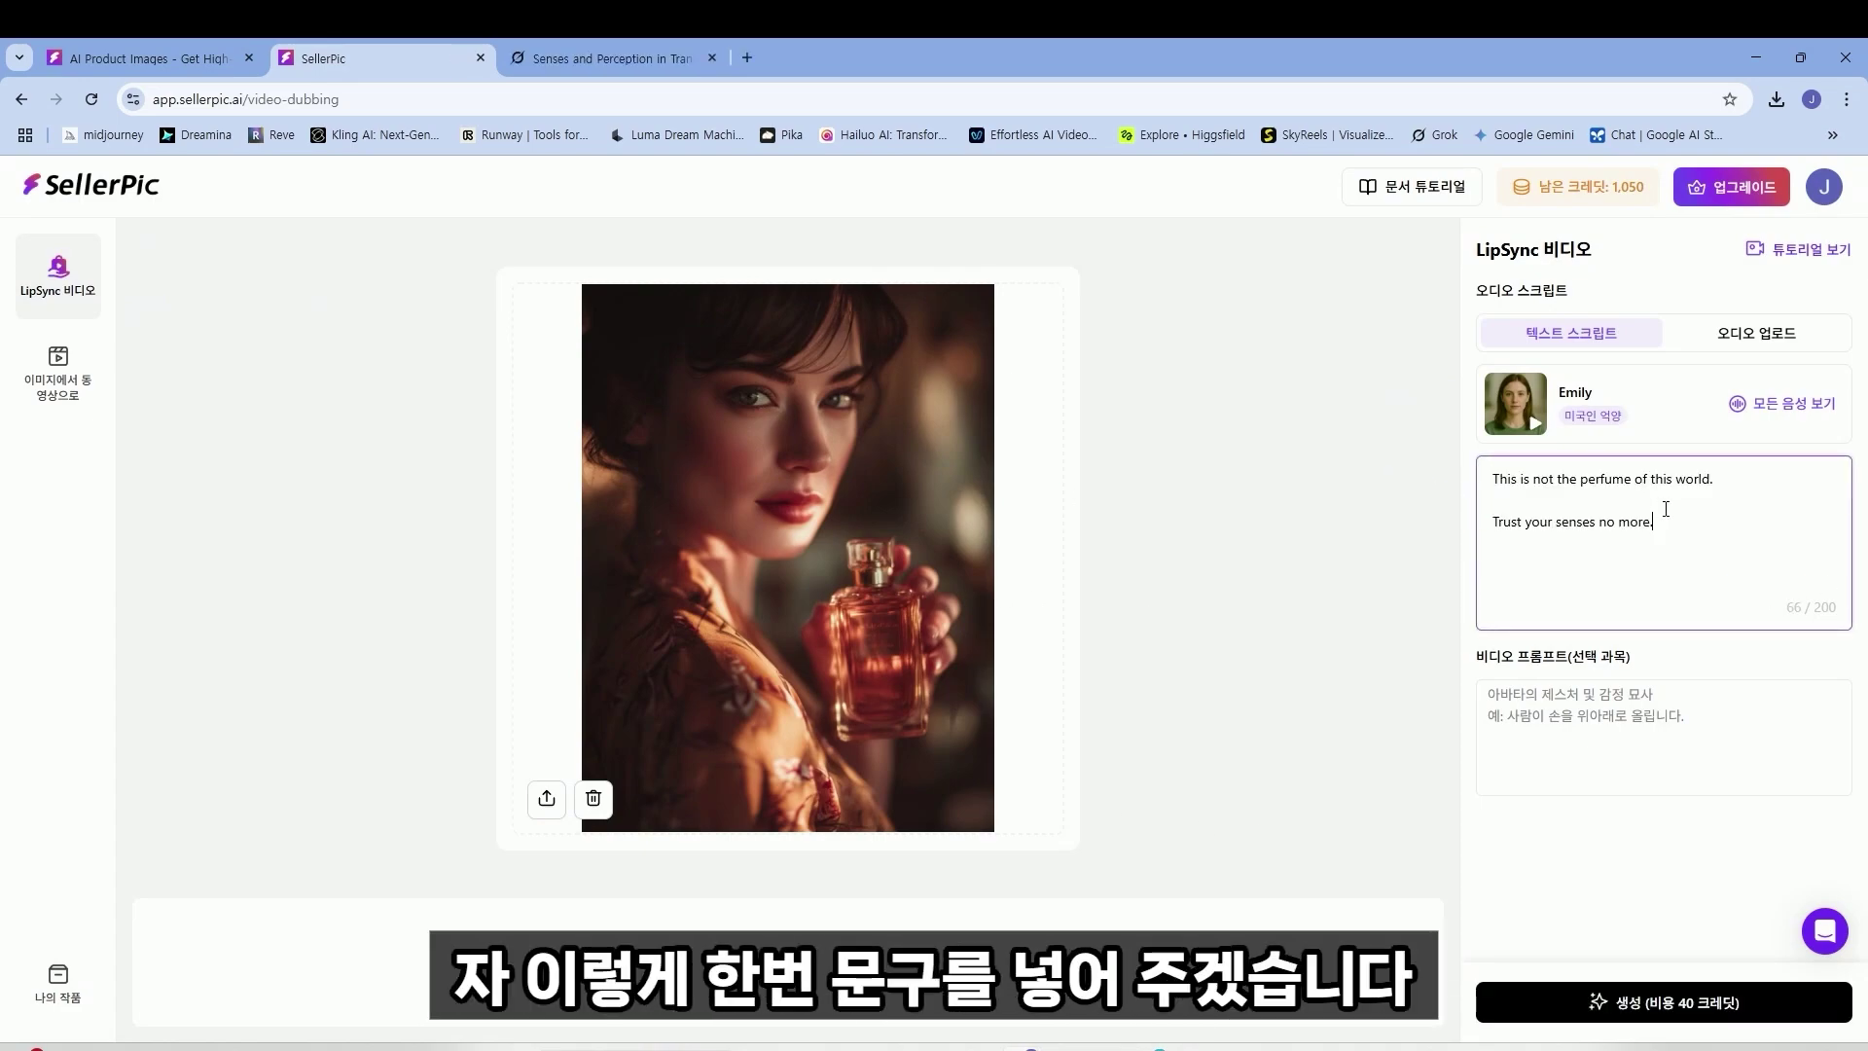
pyautogui.click(1598, 699)
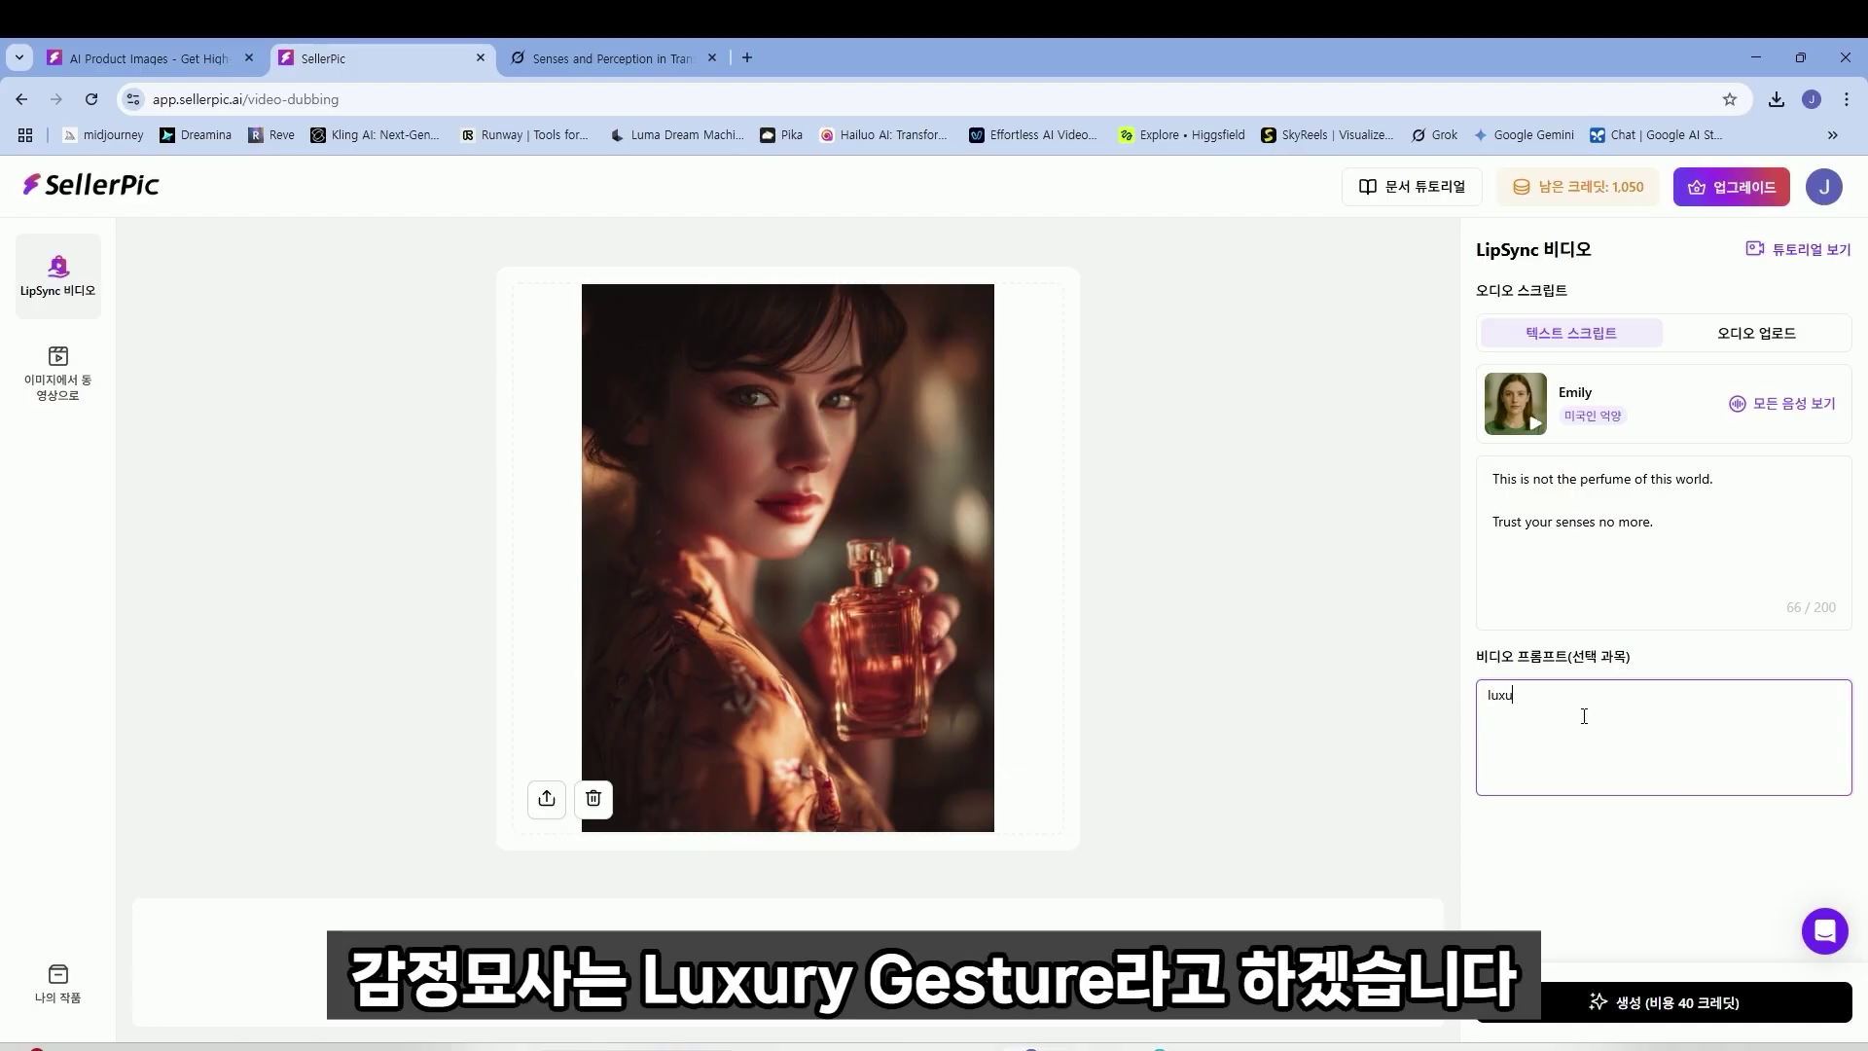
pyautogui.write('luxury gesture')
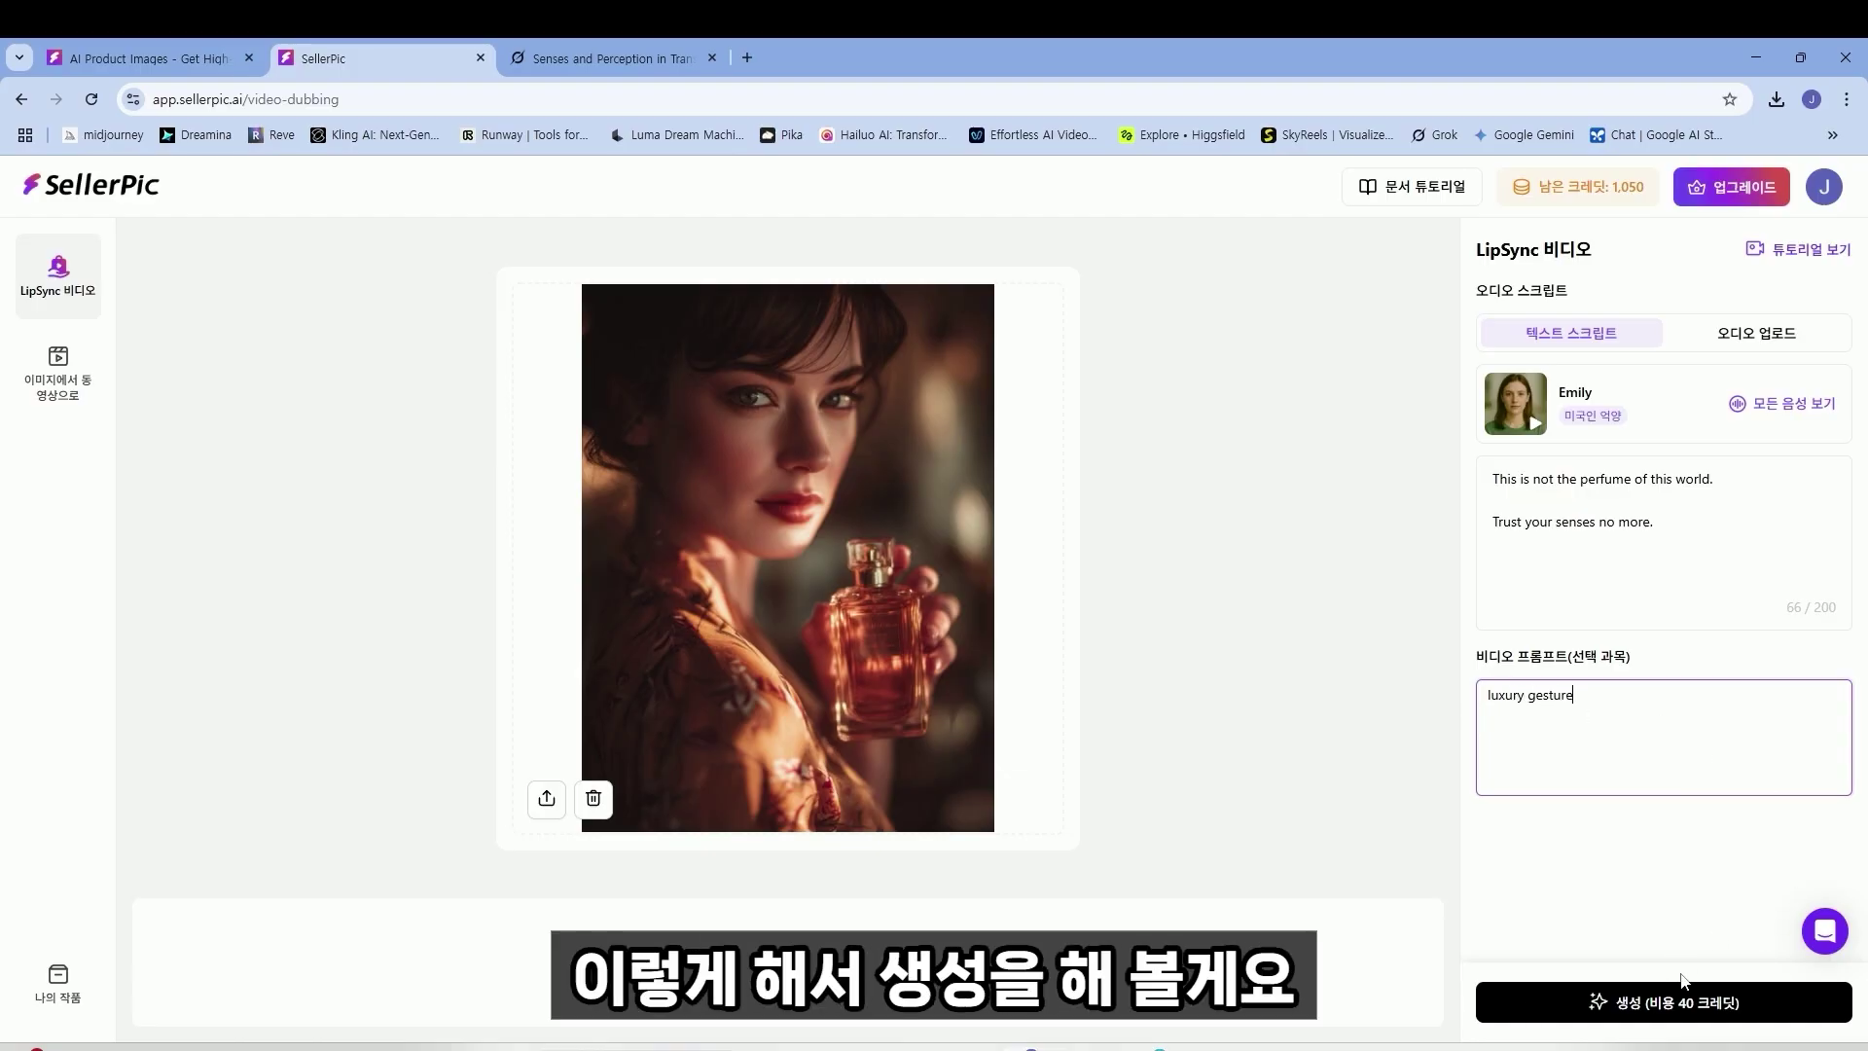
pyautogui.click(1693, 1007)
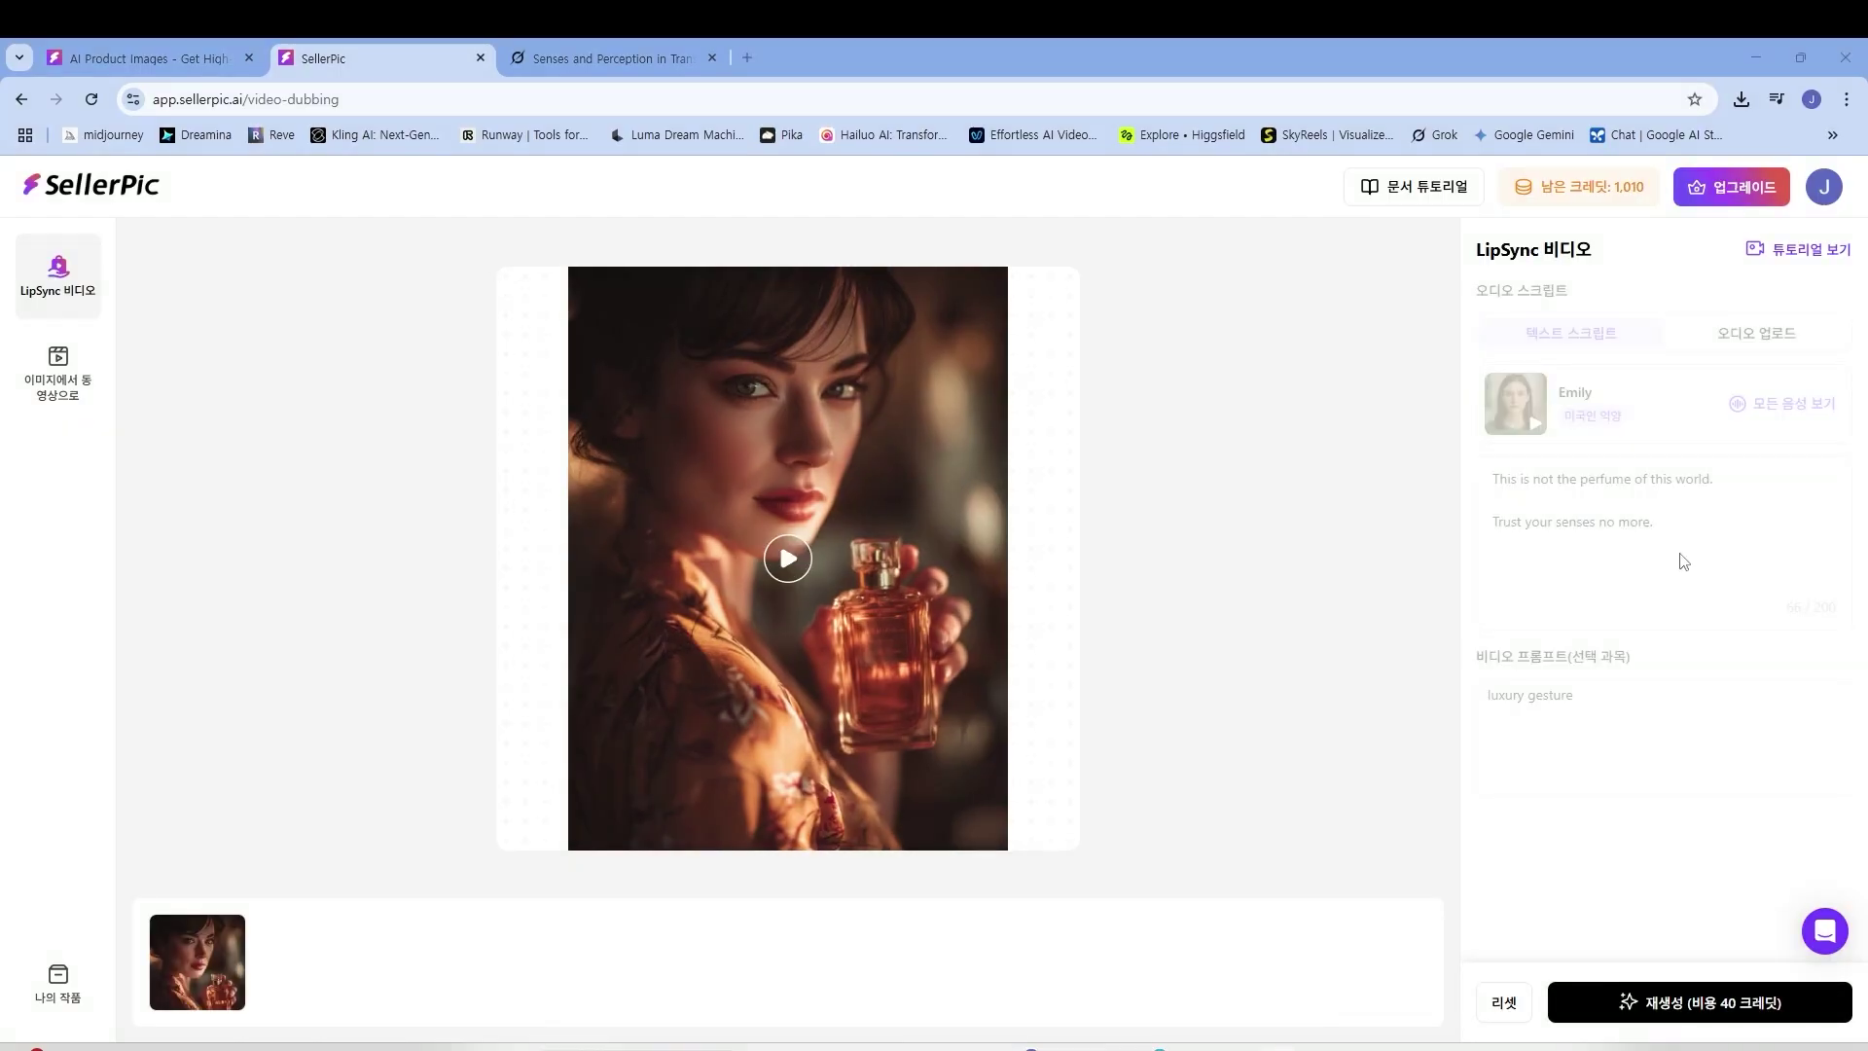
# - Preview the generated perfume lip-sync video and dismiss the perfume bottle photo window
pyautogui.moveTo(830, 606)
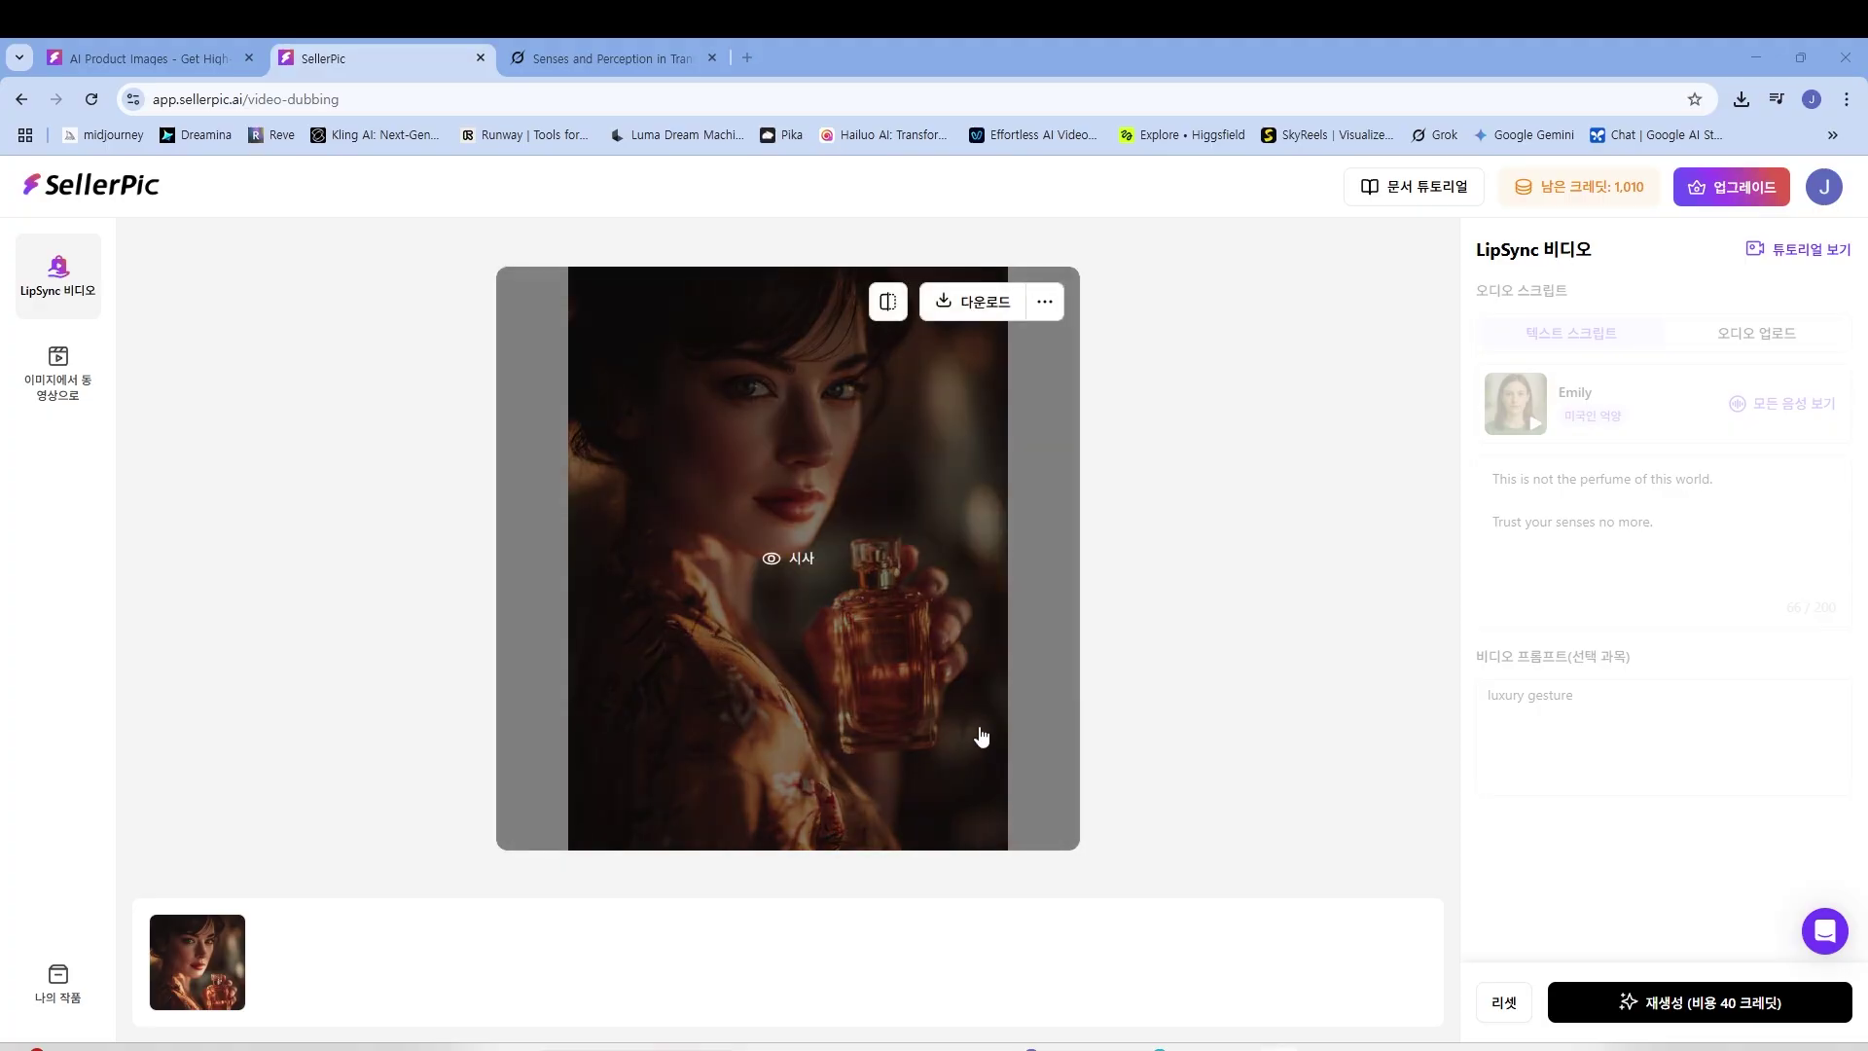
pyautogui.click(982, 737)
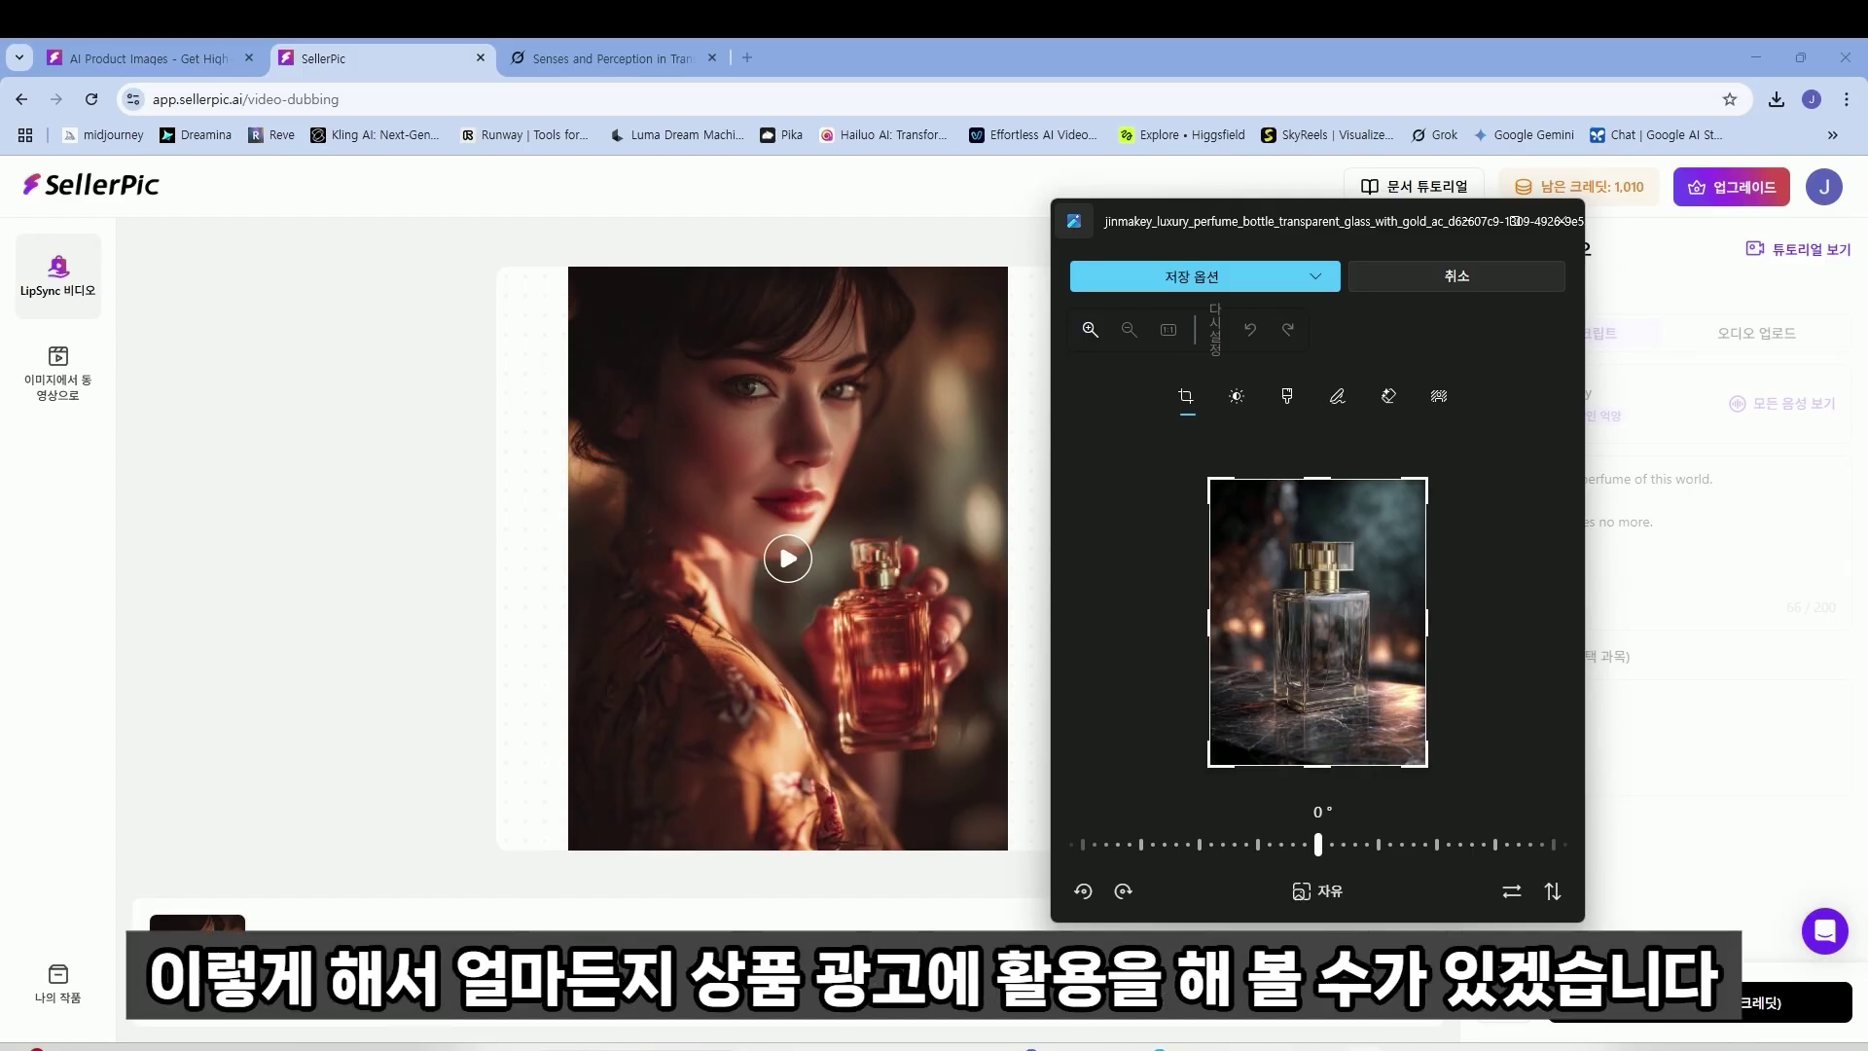
pyautogui.click(1721, 358)
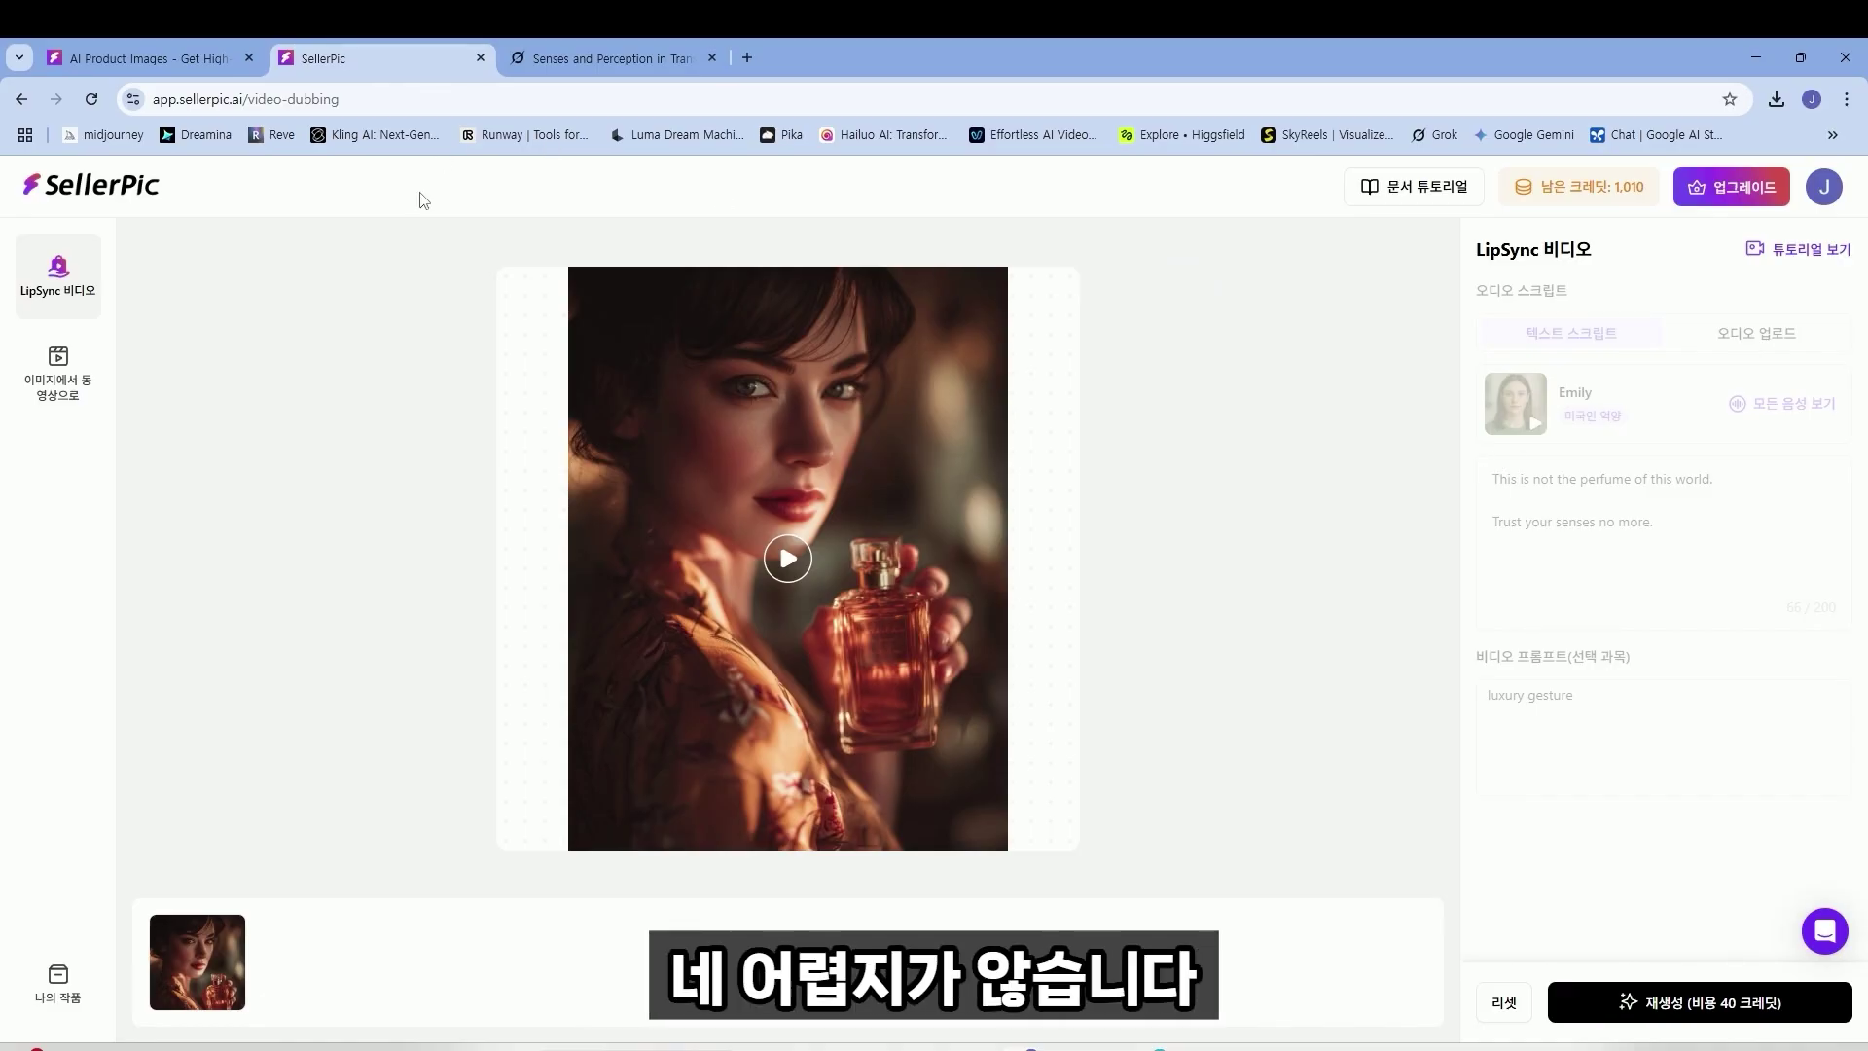
# - Return to the SellerPic home page and look over the remaining AI product image and editor tools
pyautogui.click(142, 190)
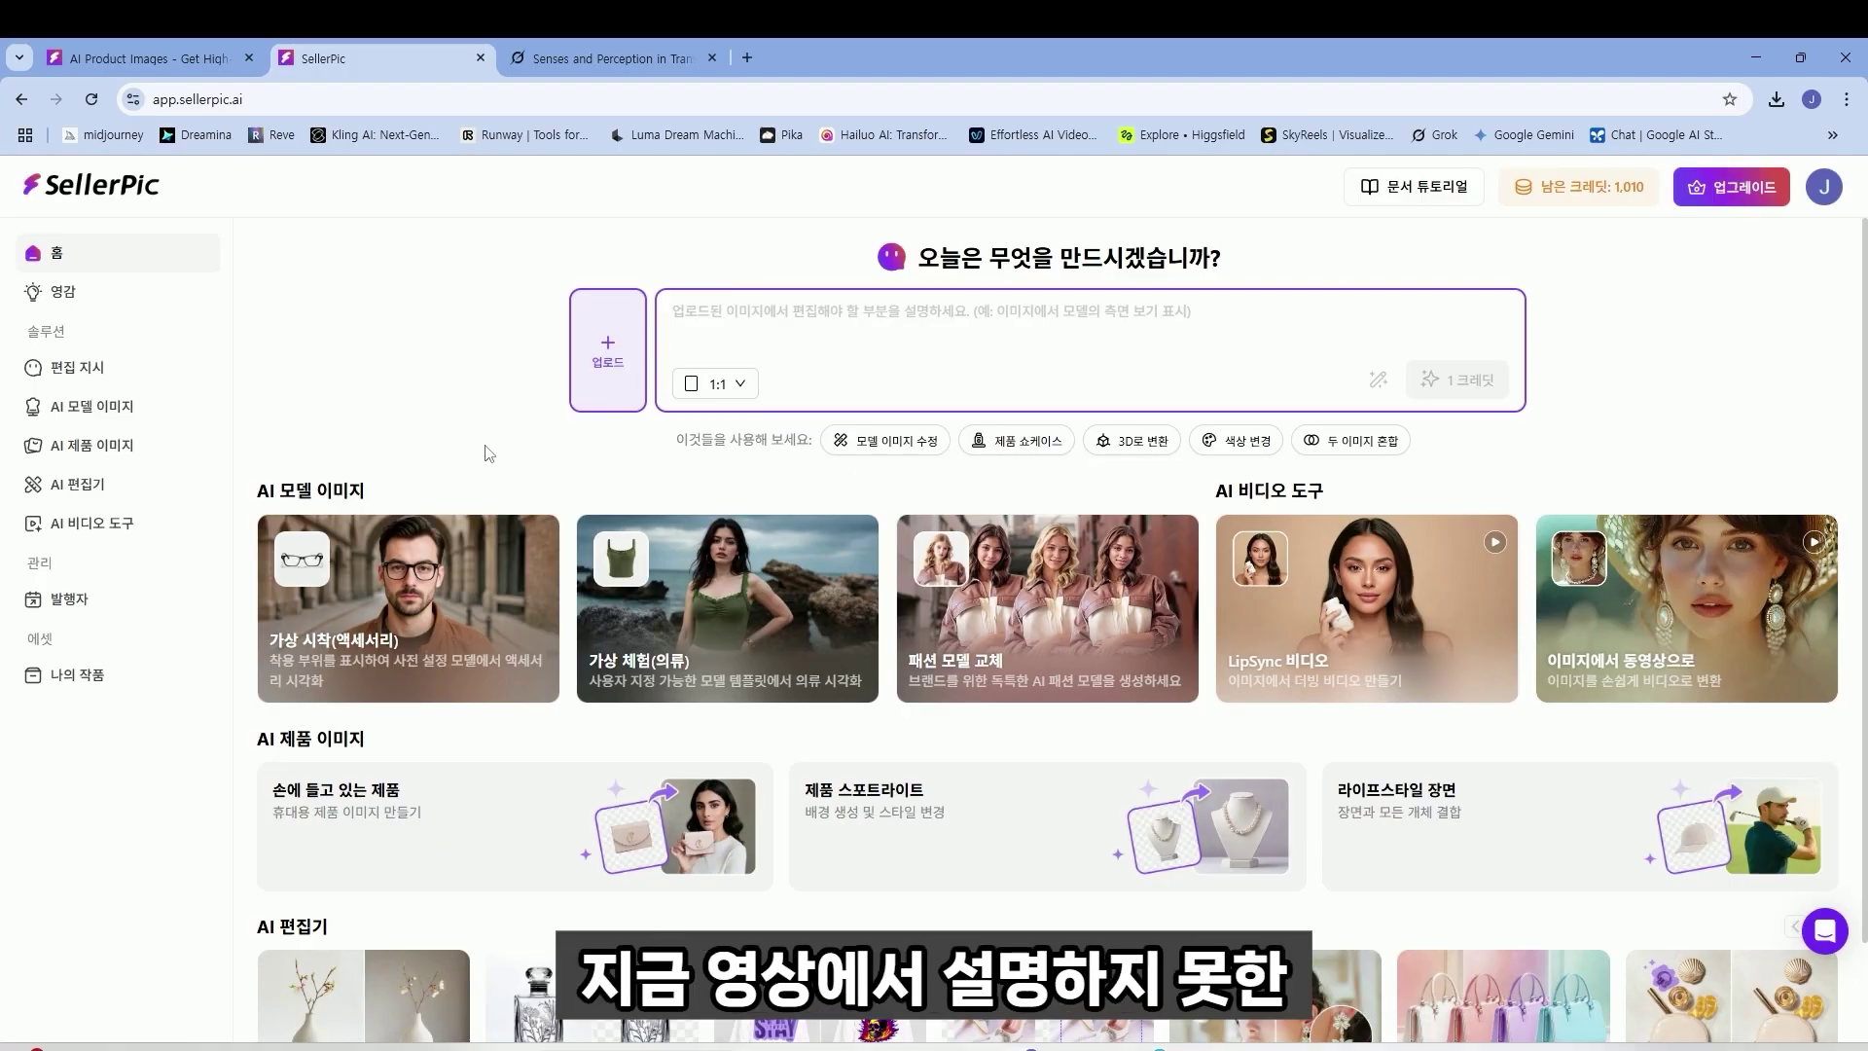
pyautogui.scroll(-1, 529, 717)
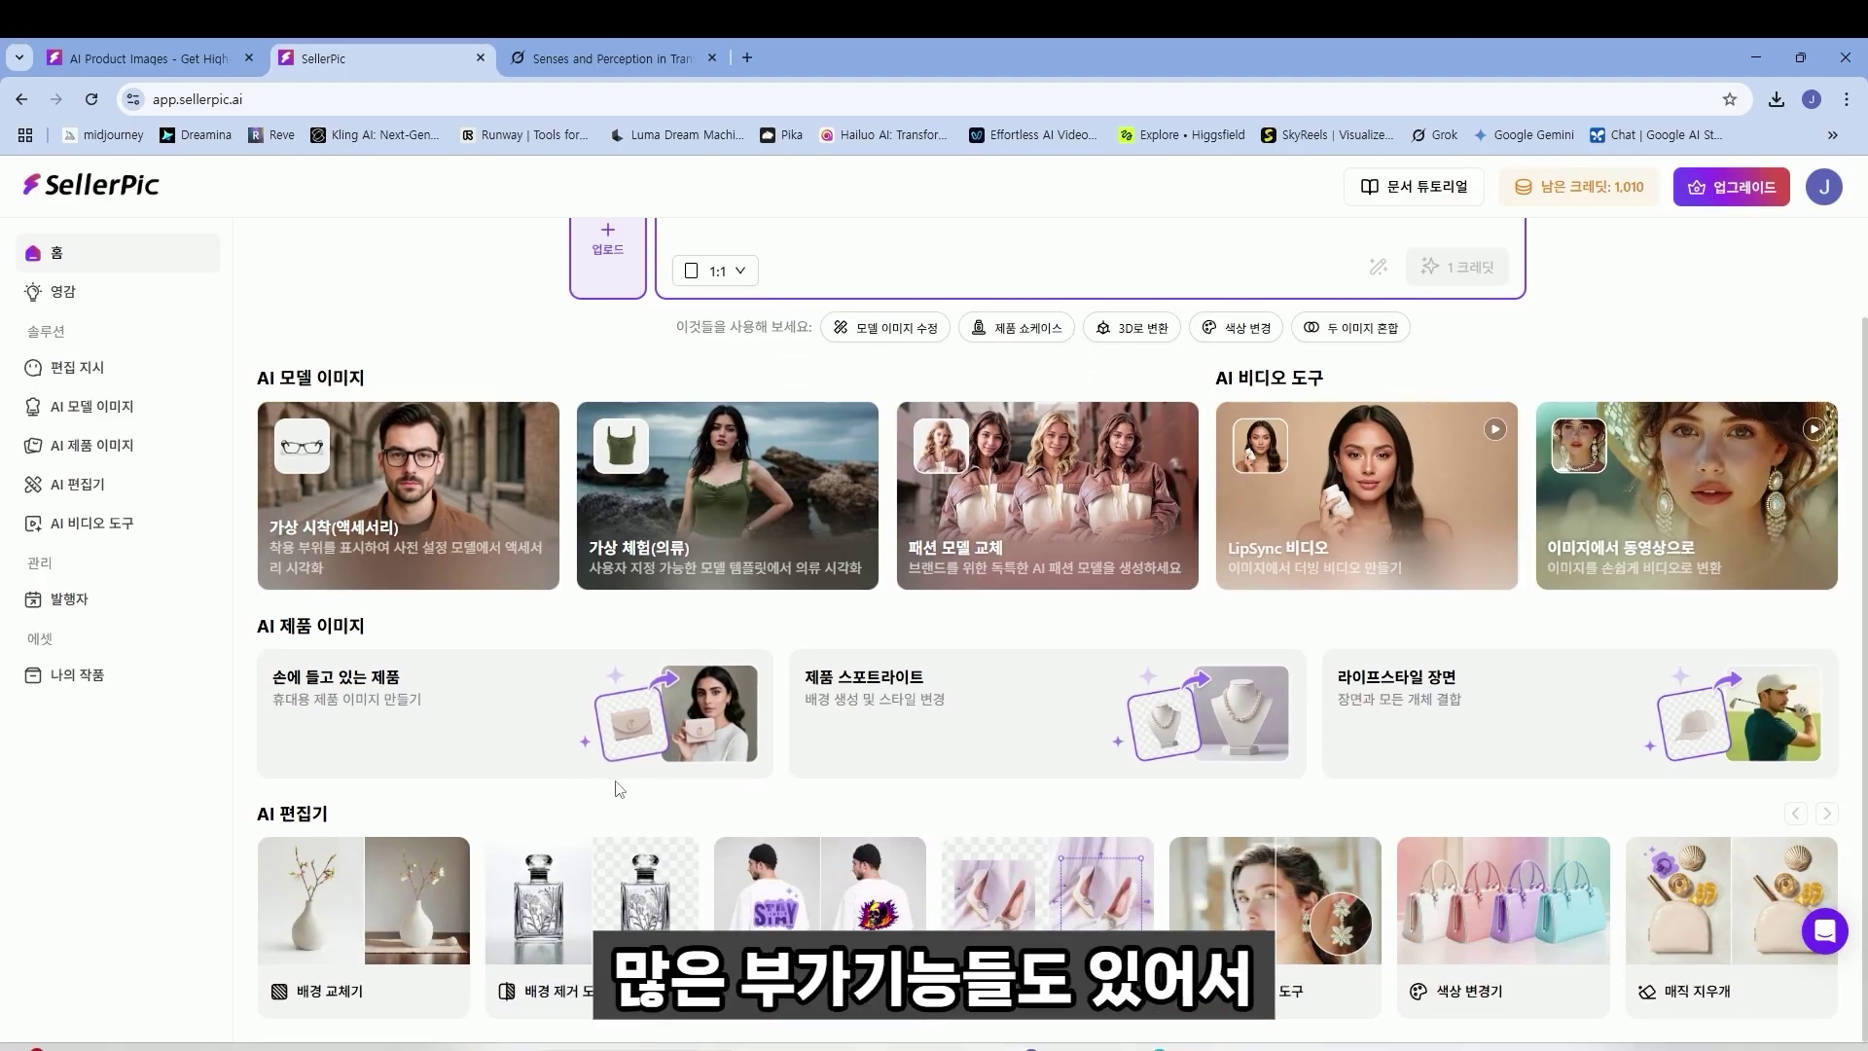
pyautogui.scroll(1, 638, 788)
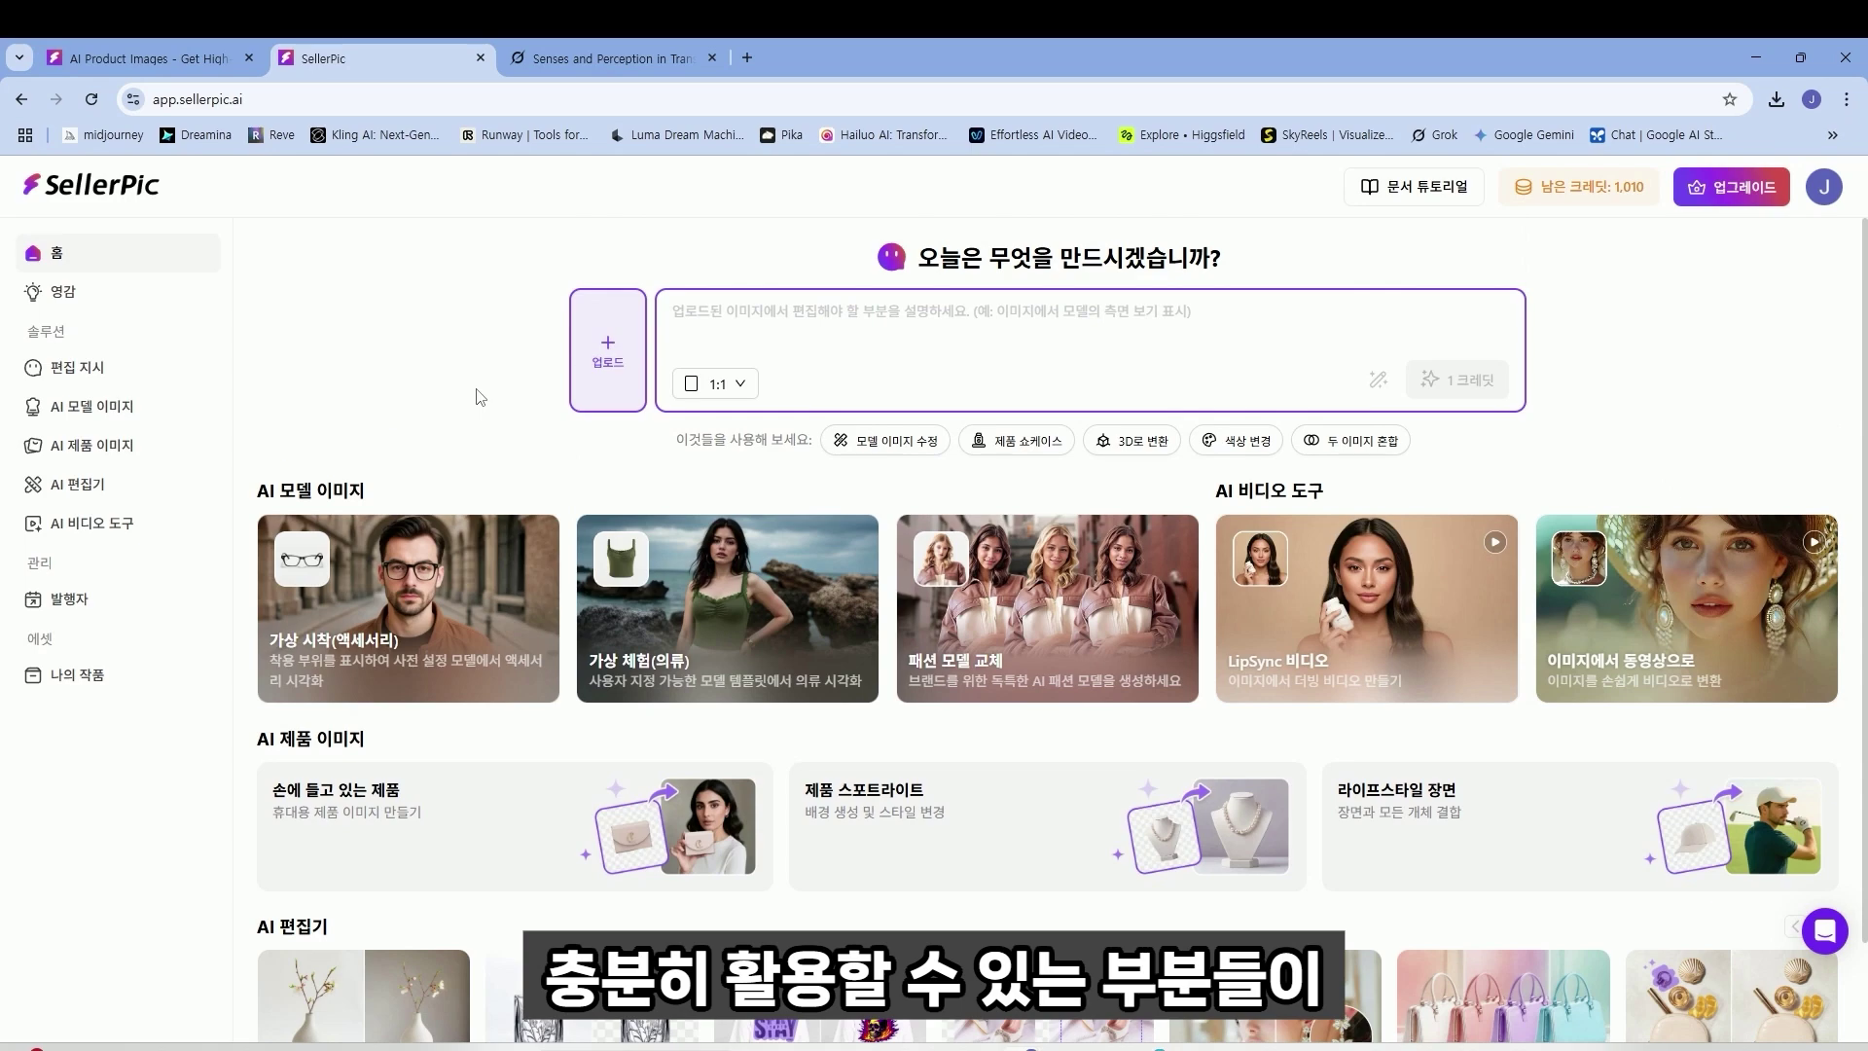